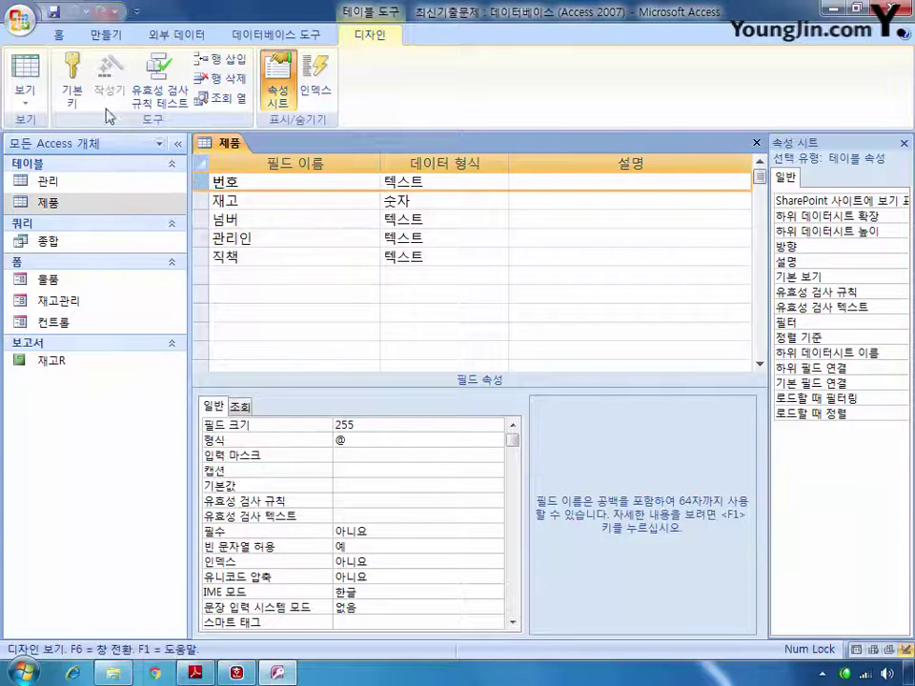
- Make 번호 the primary key of the 제품 table and set the default value of the 재고 field to 1
click(72, 81)
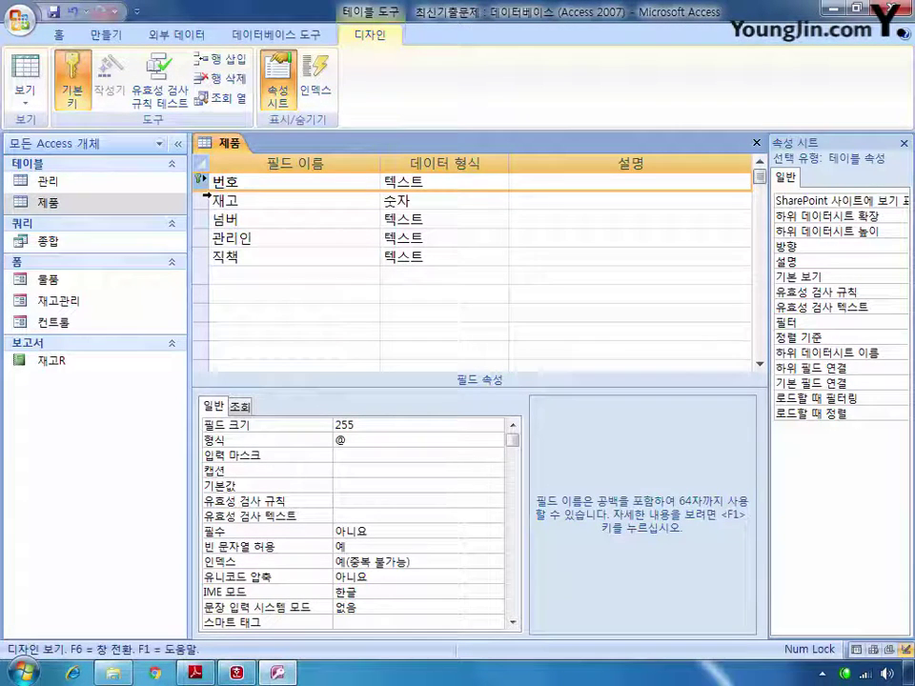
click(246, 203)
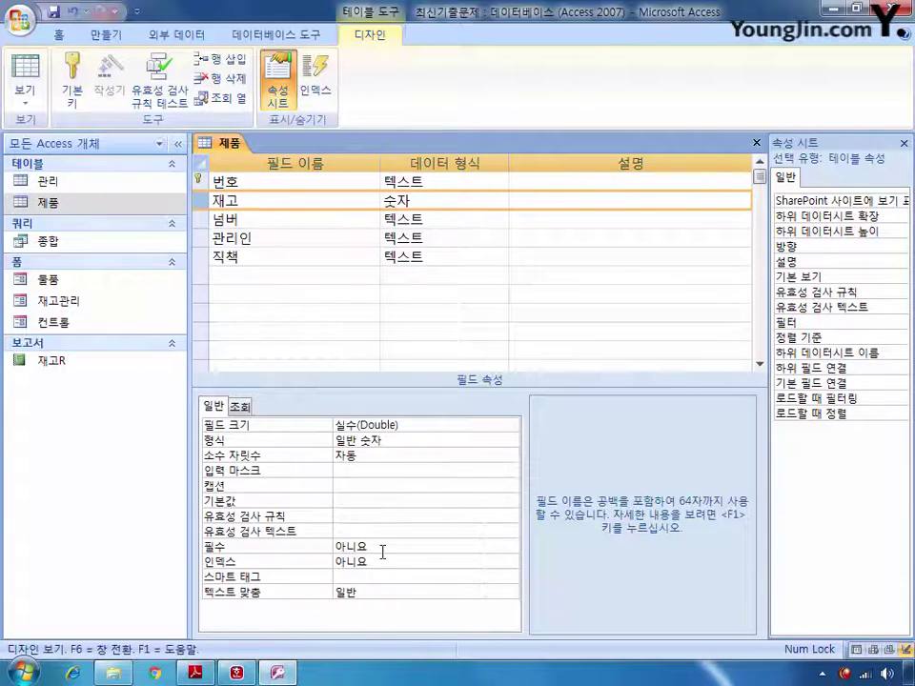
click(355, 504)
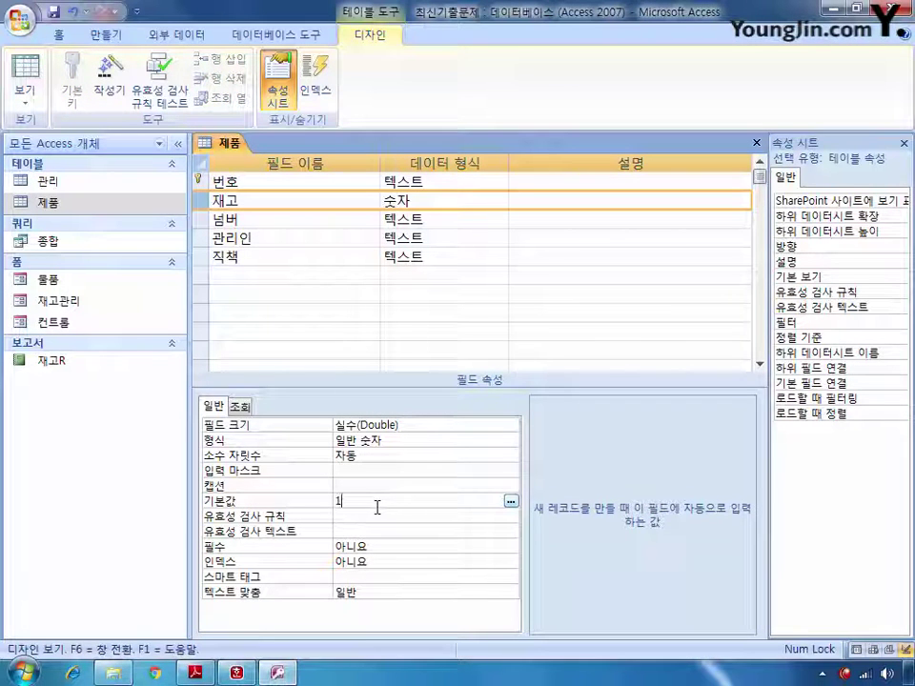
- Give the 넘버 field the input mask L00-000;0;#, and close the 제품 table with its changes saved
click(205, 218)
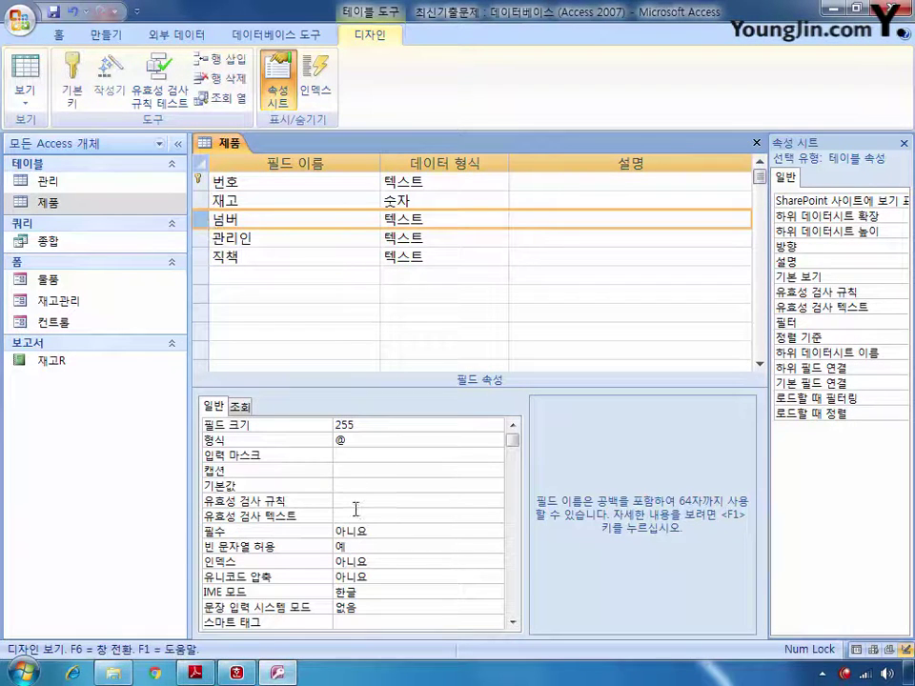
click(351, 456)
text(ㄴ)
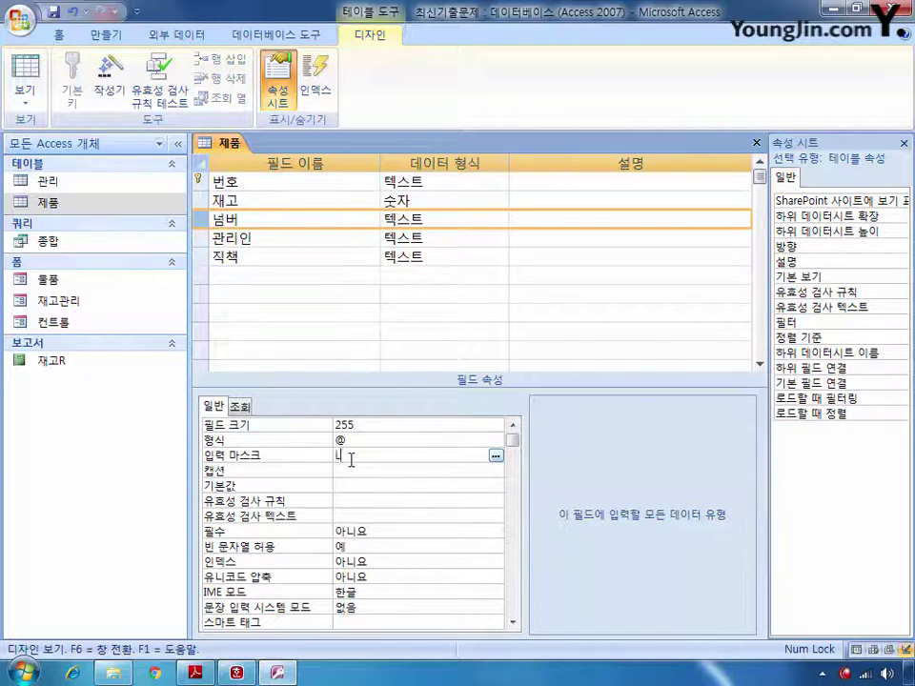
key(BackSpace)
text(L00-000;0;#)
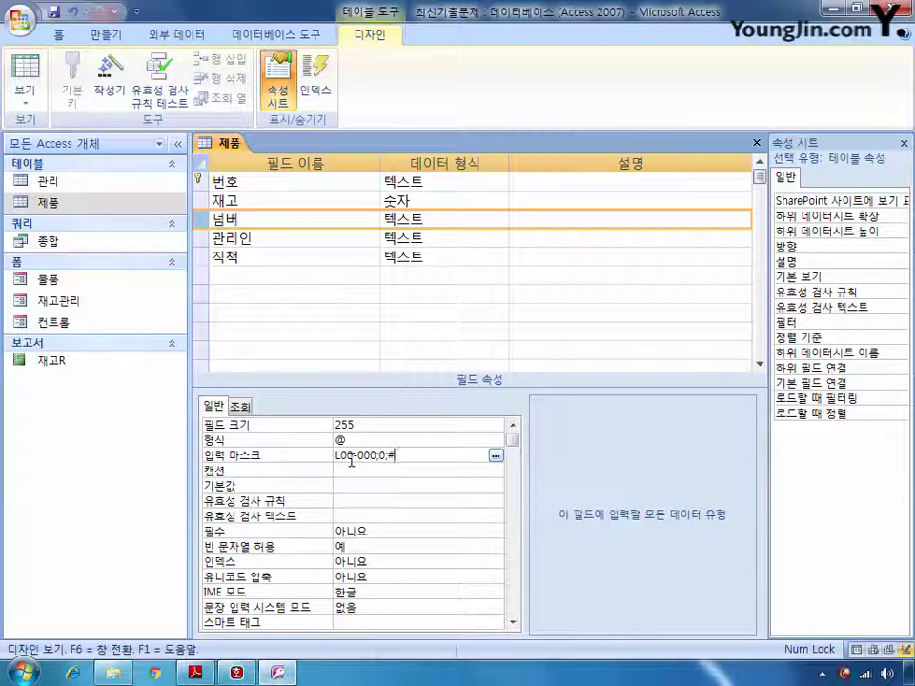
click(757, 142)
click(379, 382)
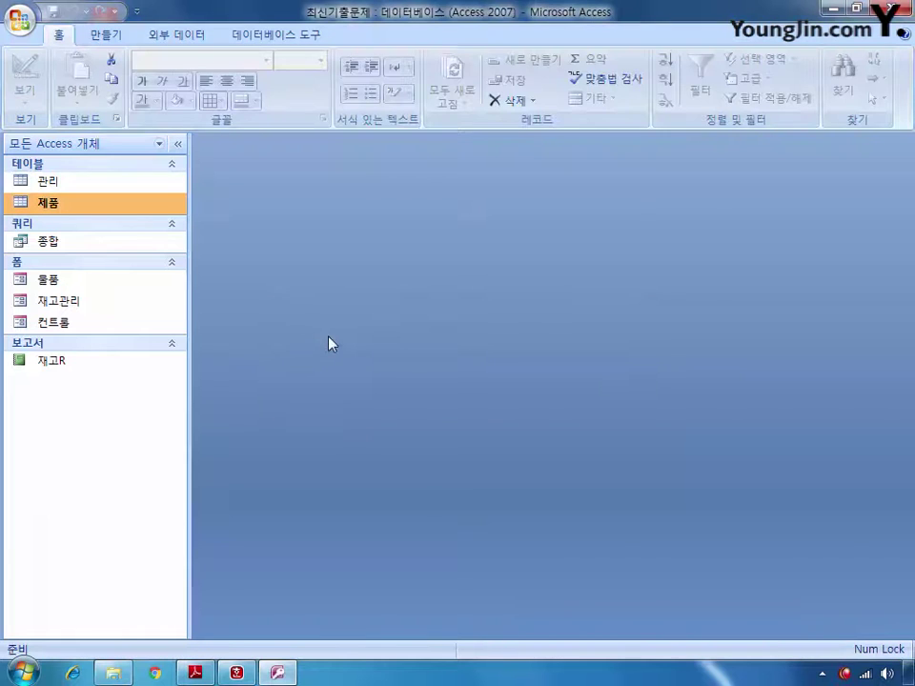
- Open the 관리 table in design view and set the index of the 품명 field to 예(중복 가능)
click(61, 184)
right_click(61, 184)
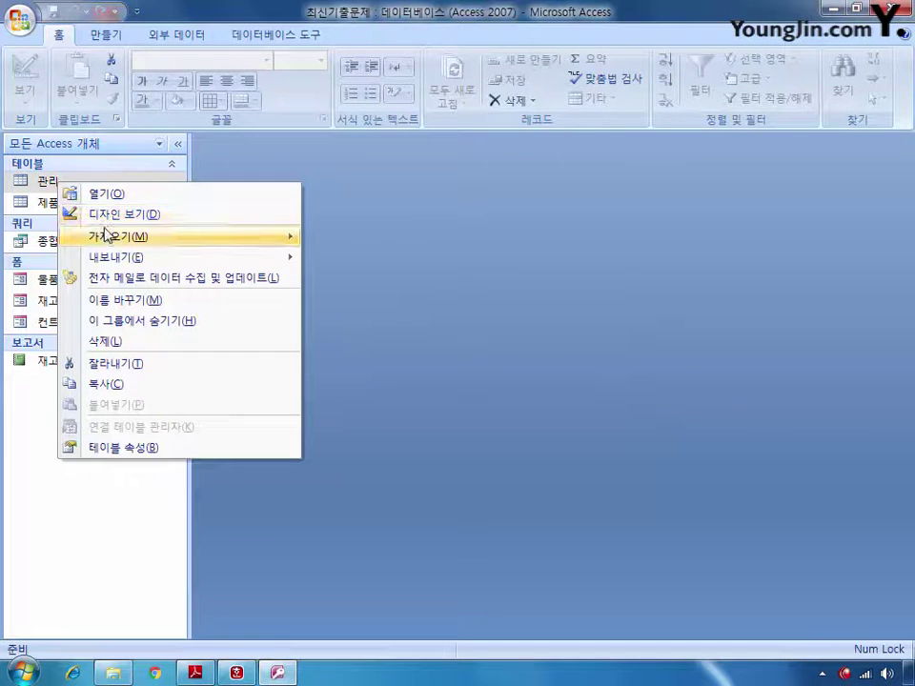
click(80, 214)
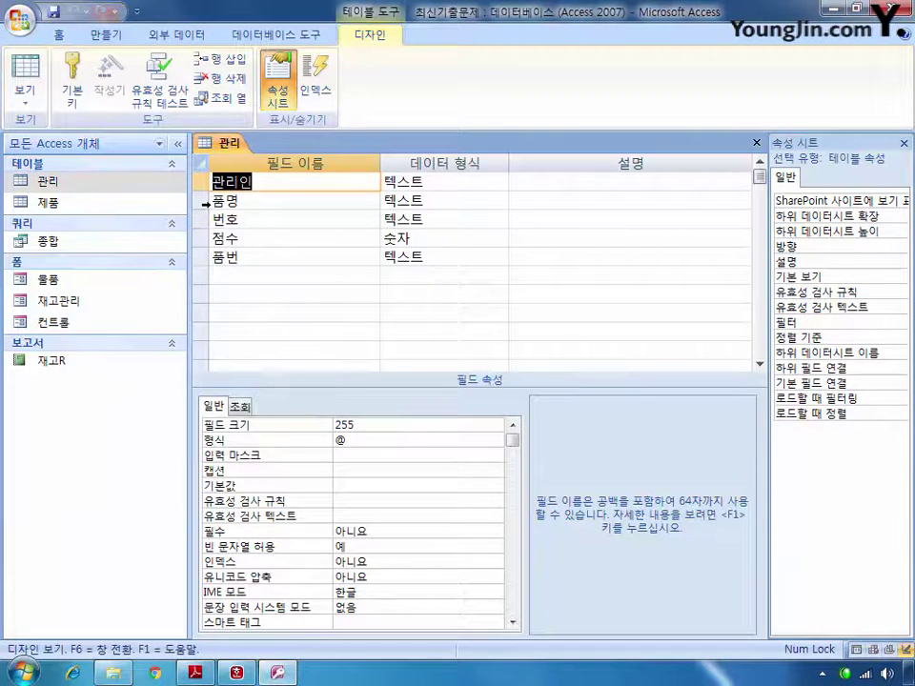
click(202, 201)
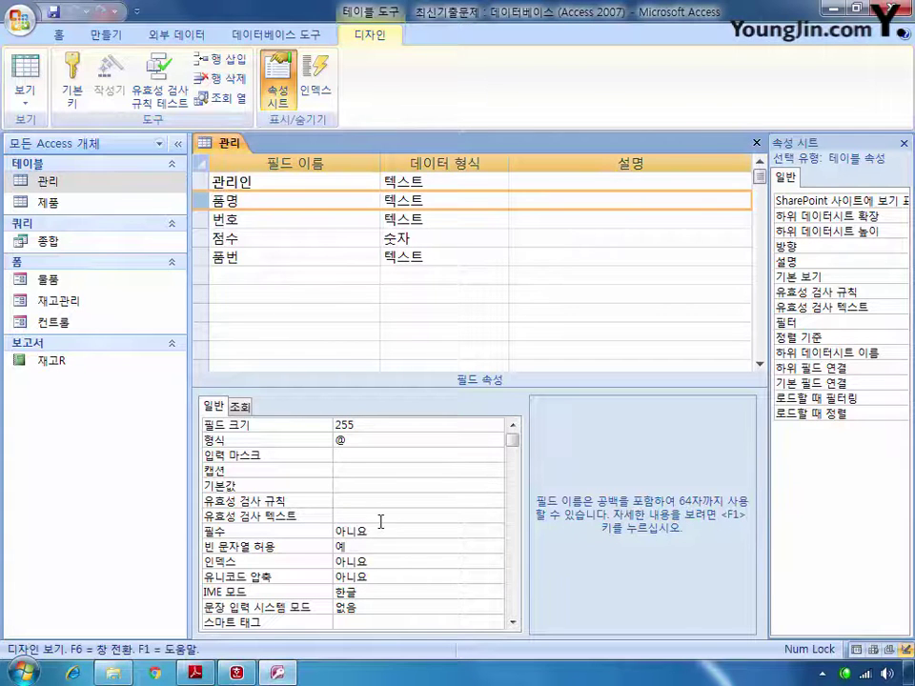
click(393, 561)
click(495, 562)
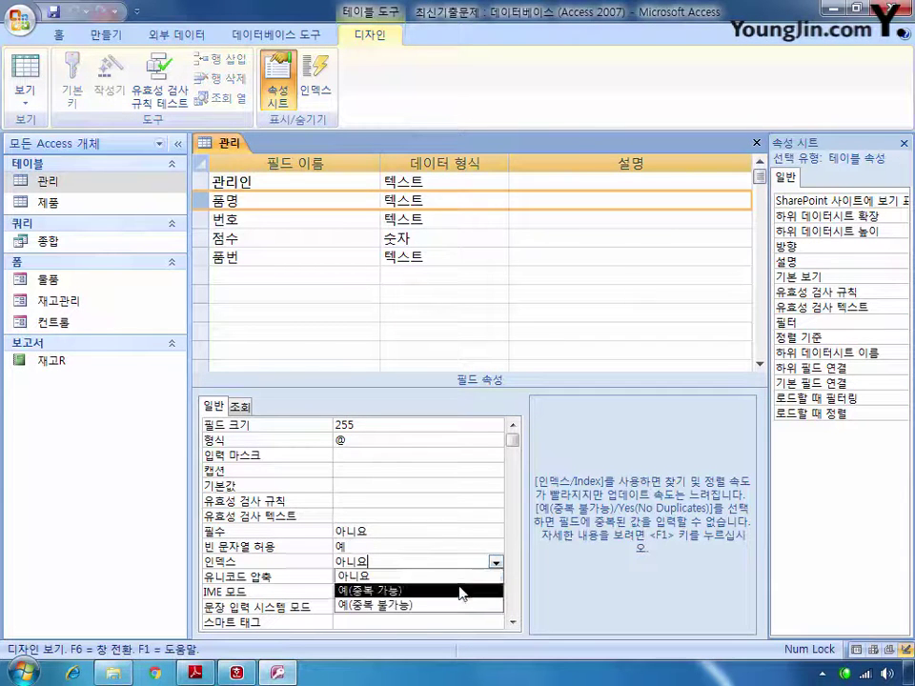
click(461, 590)
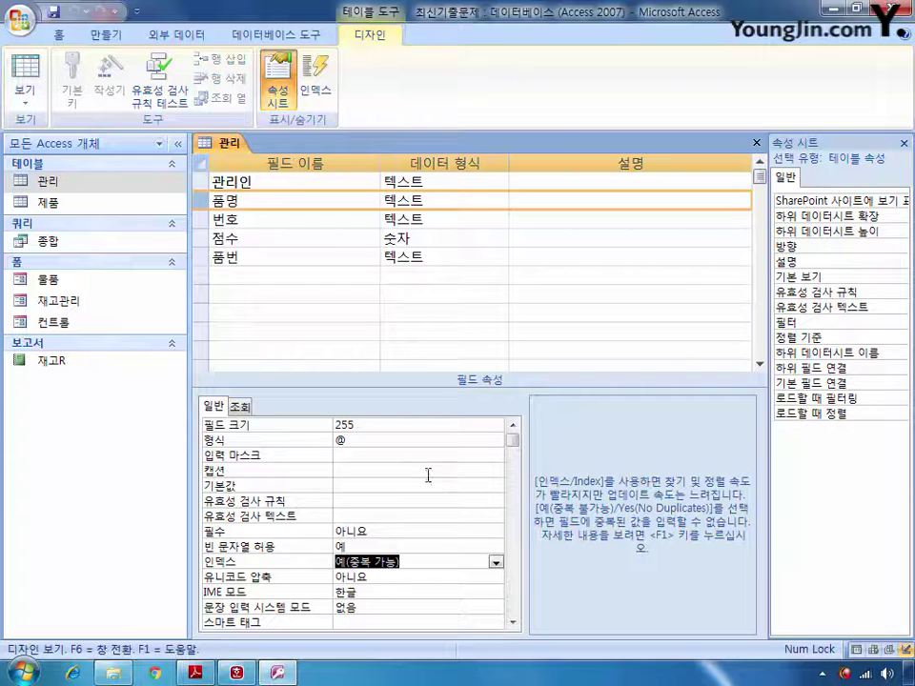
- Set the validation rule of the 점수 field to >10, and save and close the 관리 table, accepting the data checks
click(221, 238)
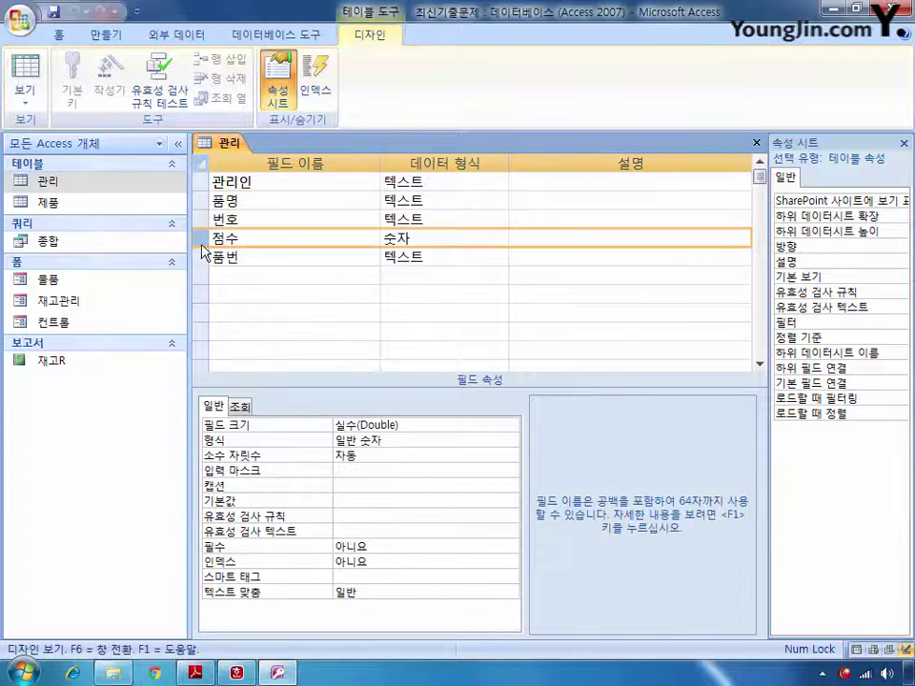
click(346, 516)
text(>10)
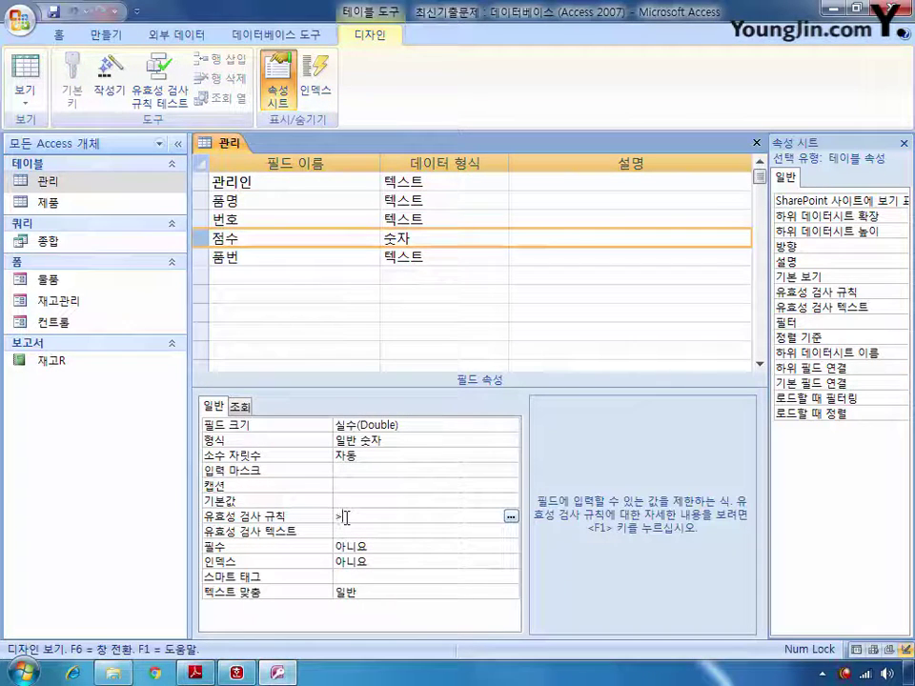
click(758, 145)
click(355, 383)
click(358, 382)
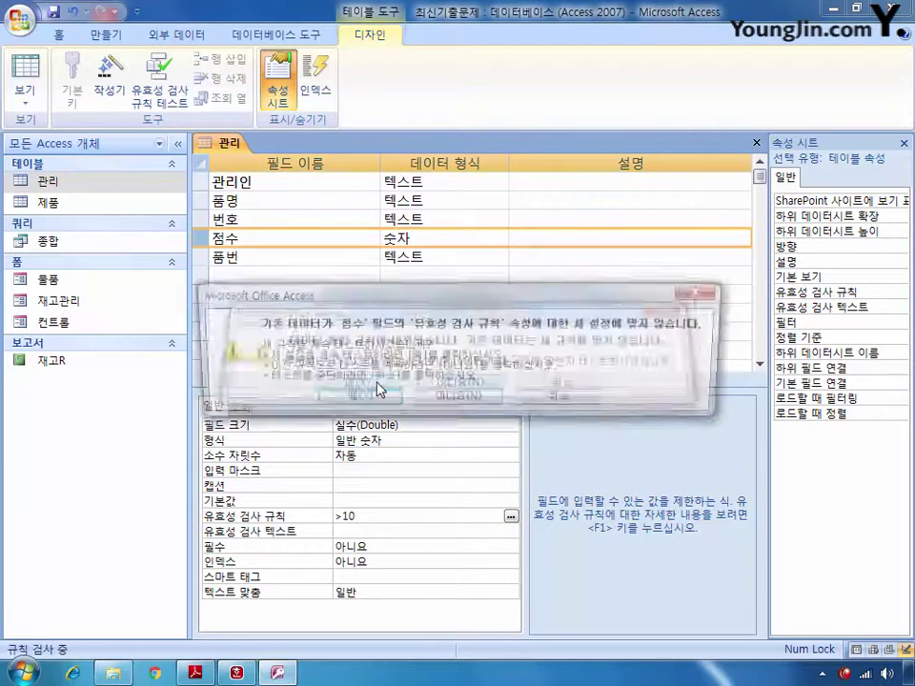
click(352, 400)
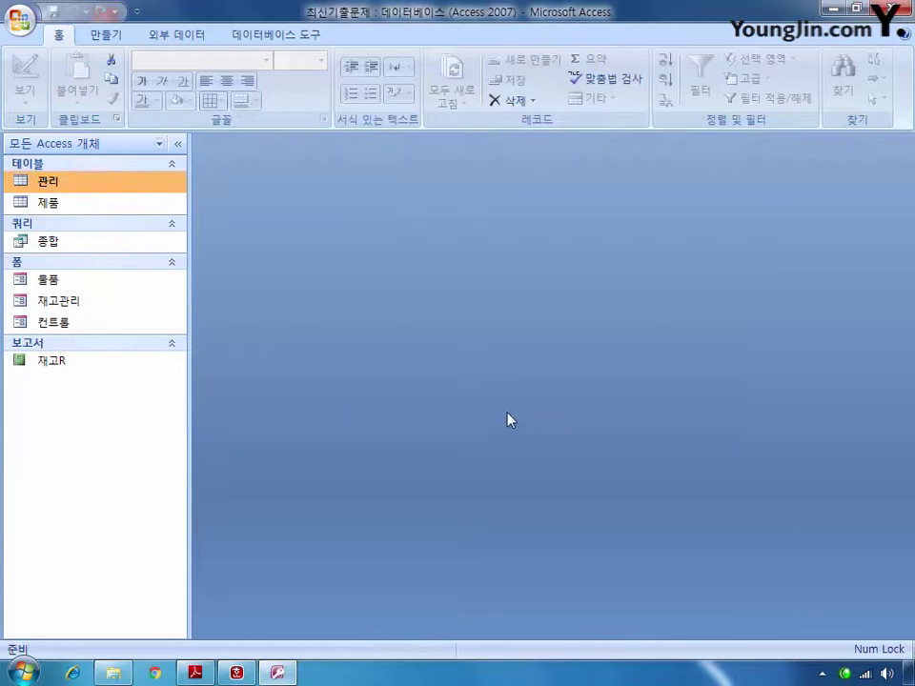
- Open the relationships window and add the 관리 and 제품 tables to it
click(276, 34)
click(247, 88)
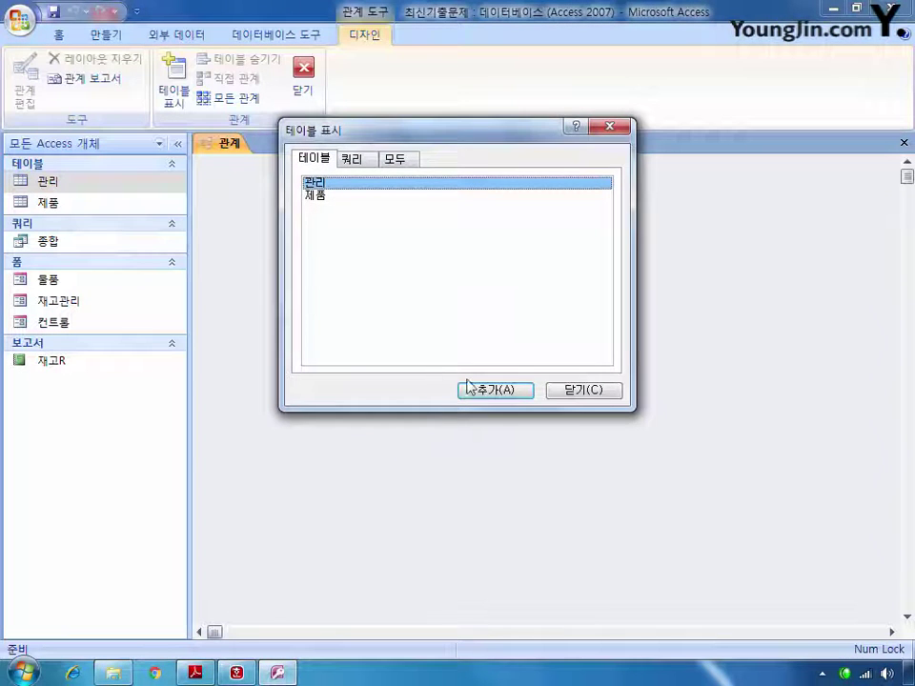
shift+click(320, 195)
click(515, 390)
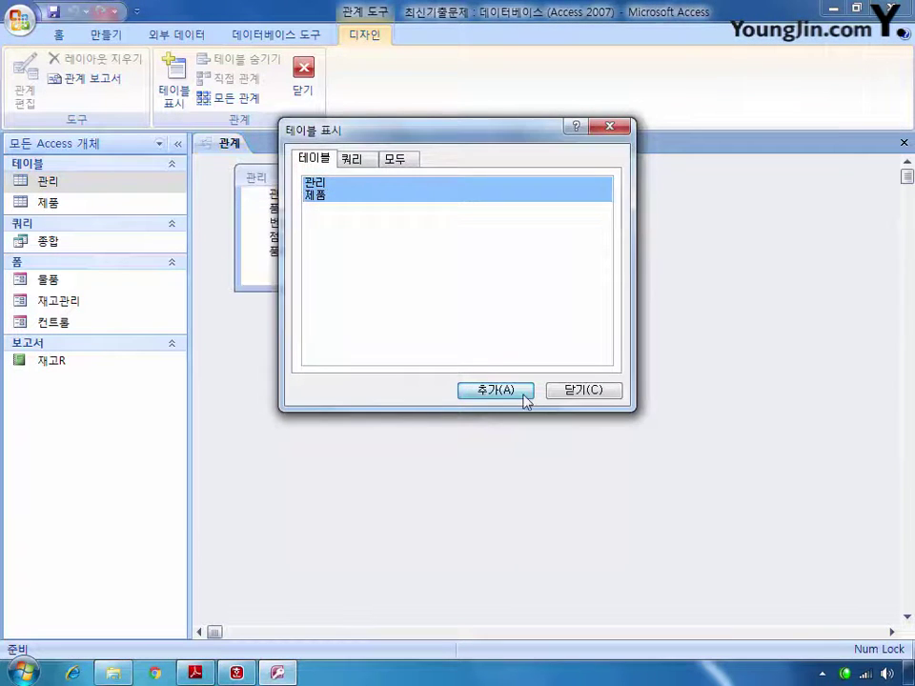
key(Escape)
- Relate 제품.번호 to 관리.번호 with referential integrity, cascading updates and cascading deletes, and save and close the relationships layout
drag(453, 200, 280, 227)
click(294, 280)
click(295, 296)
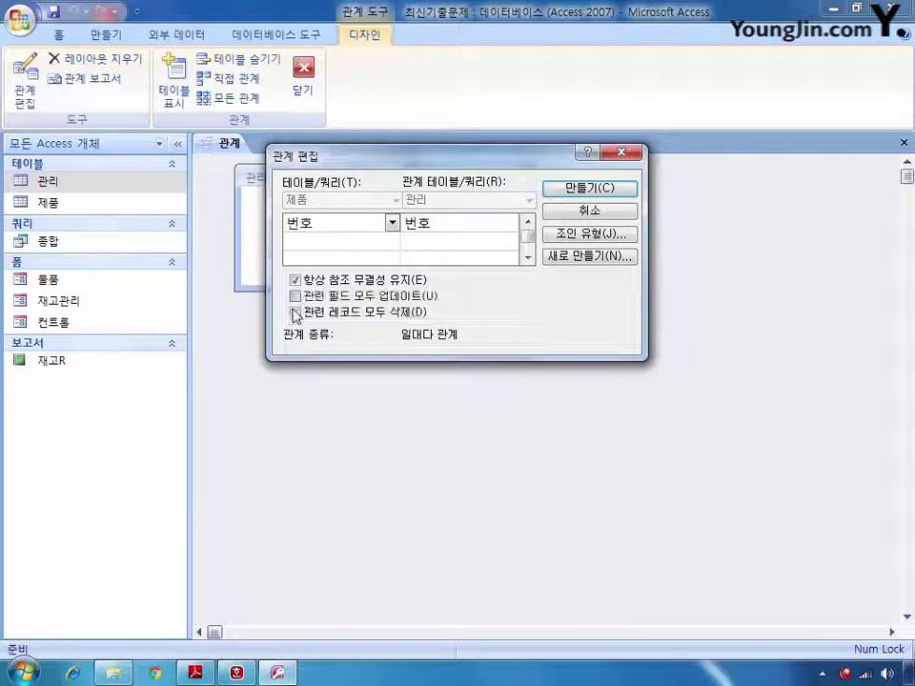
click(295, 313)
click(591, 187)
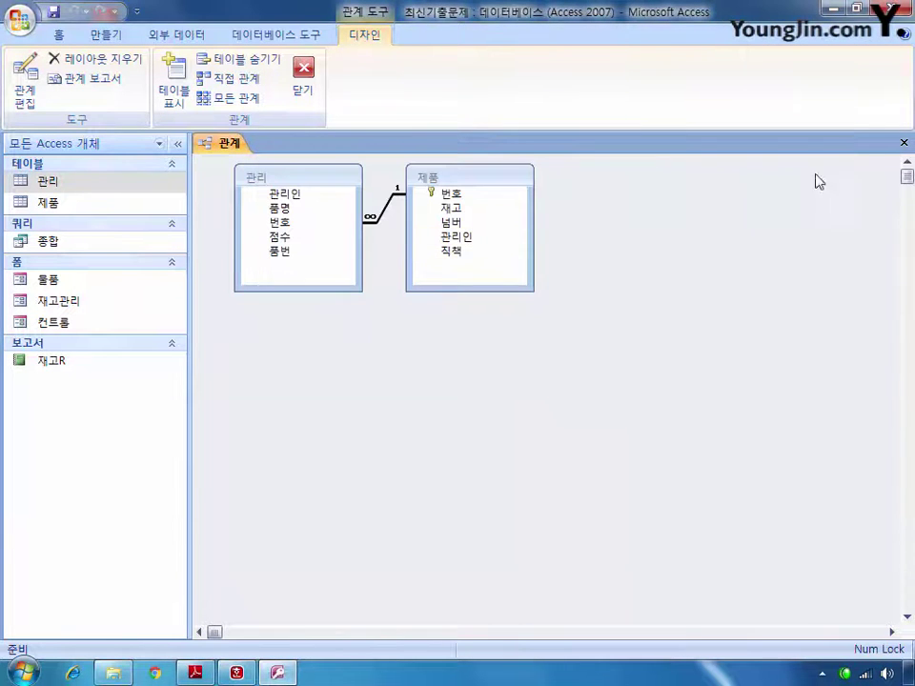
click(901, 142)
click(434, 380)
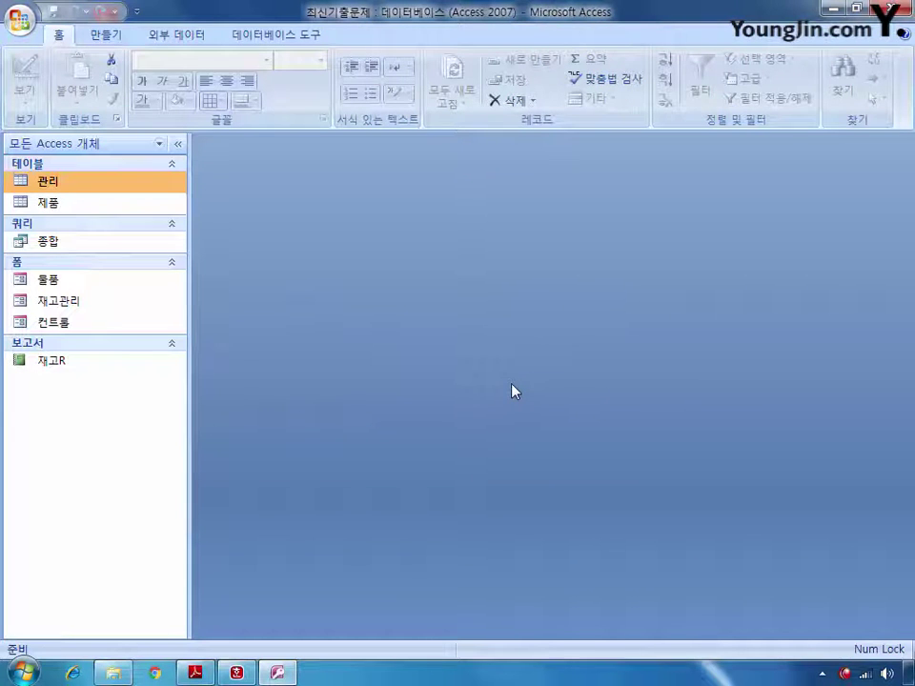
- Open the 제품 table in design view and set the 관리인 field's lookup display control to 콤보 상자
right_click(97, 202)
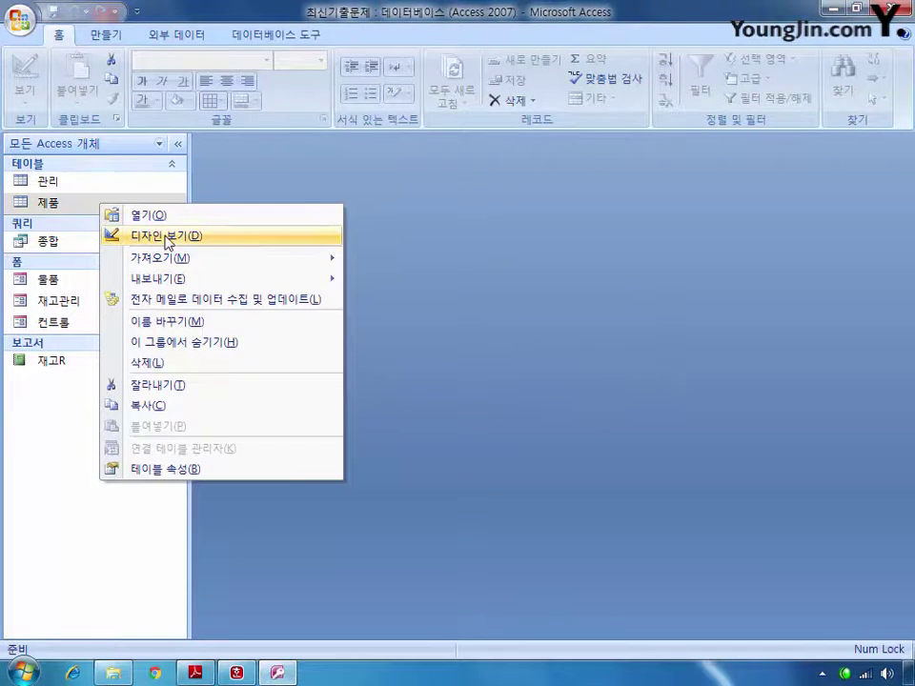
click(133, 233)
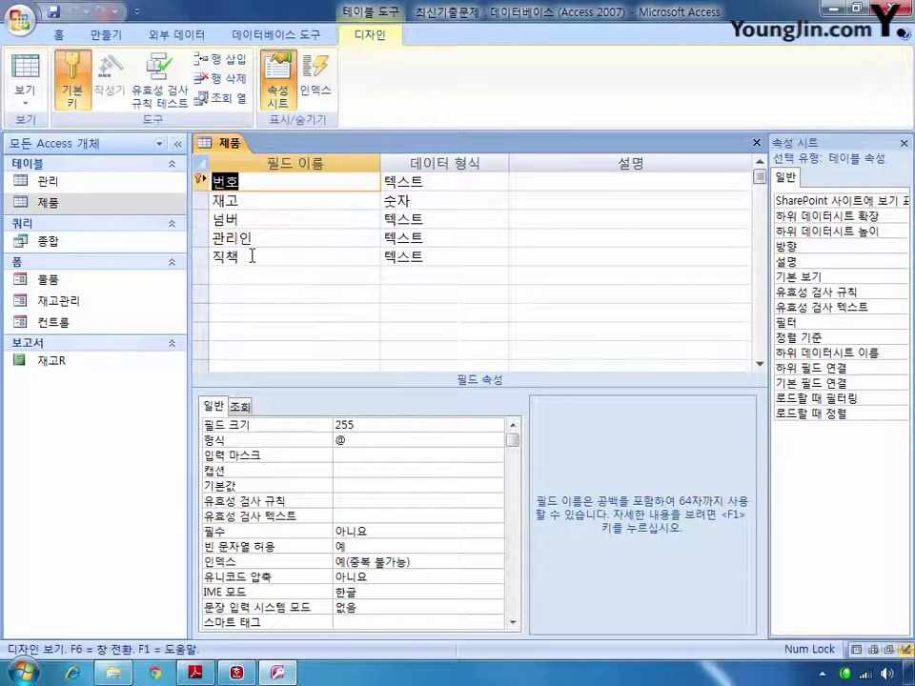
click(201, 238)
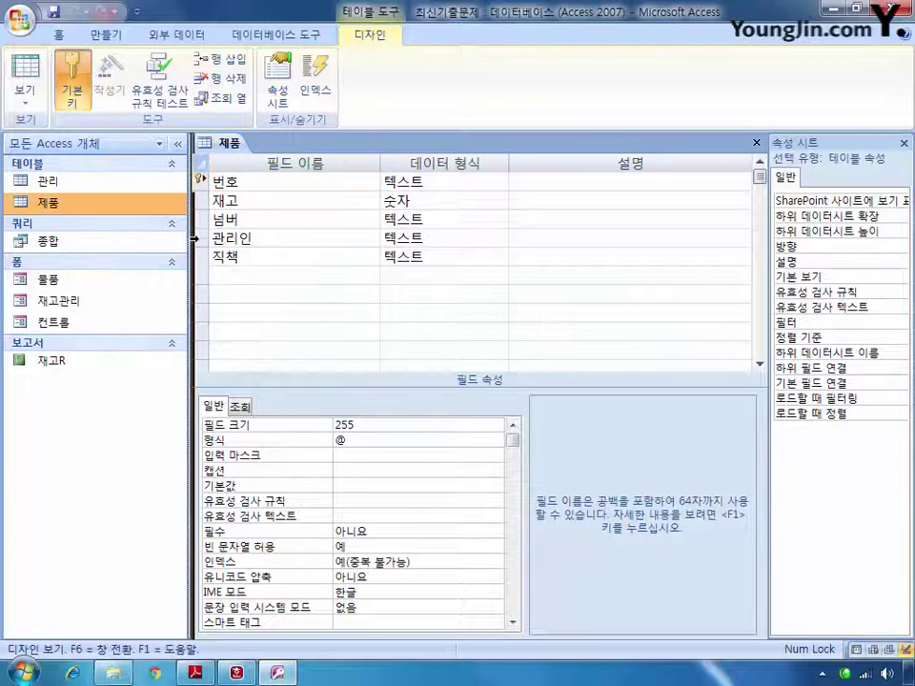
click(239, 406)
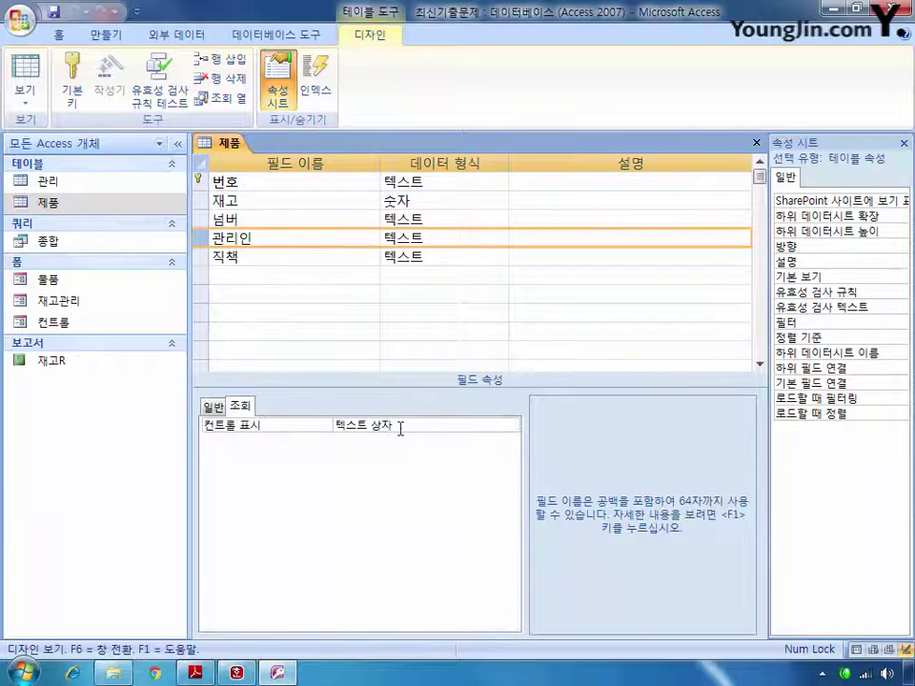
click(505, 425)
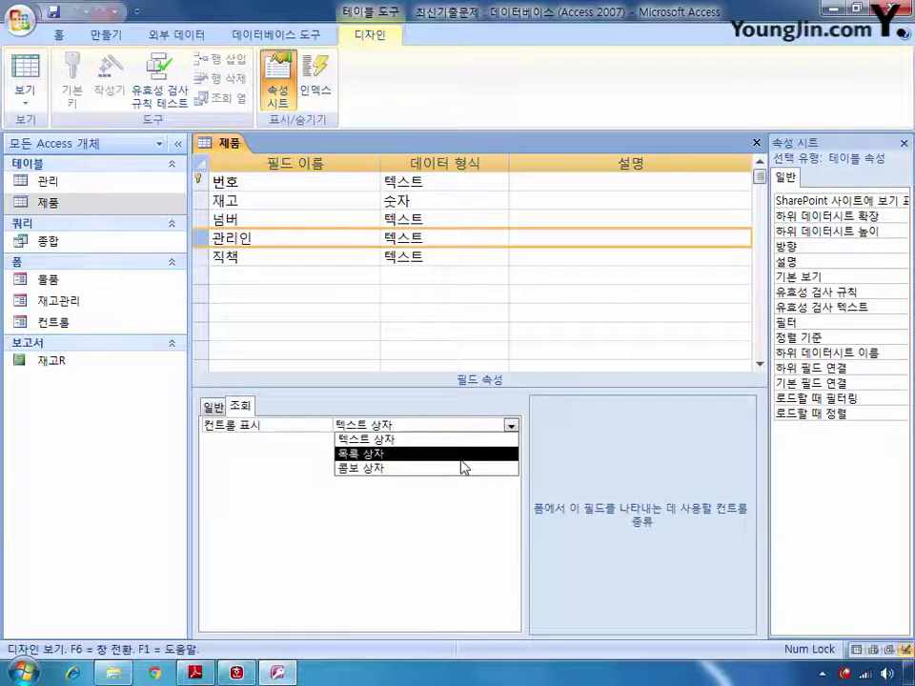
click(457, 468)
- Build the 관리인 lookup's row source as a query returning 관리인 and 품번 from the 관리 table, and save it
click(361, 457)
click(515, 457)
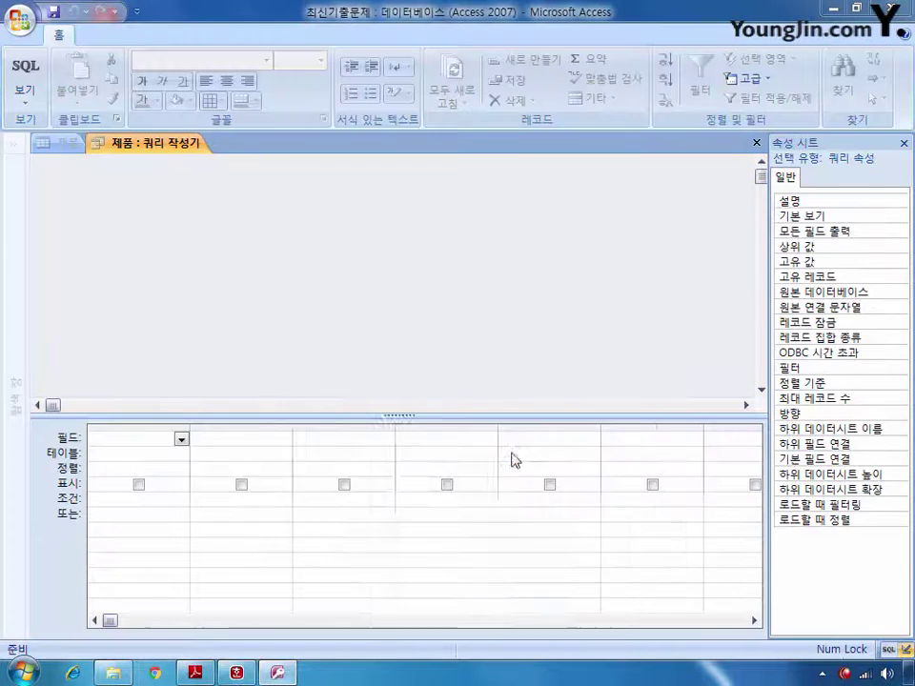
click(525, 641)
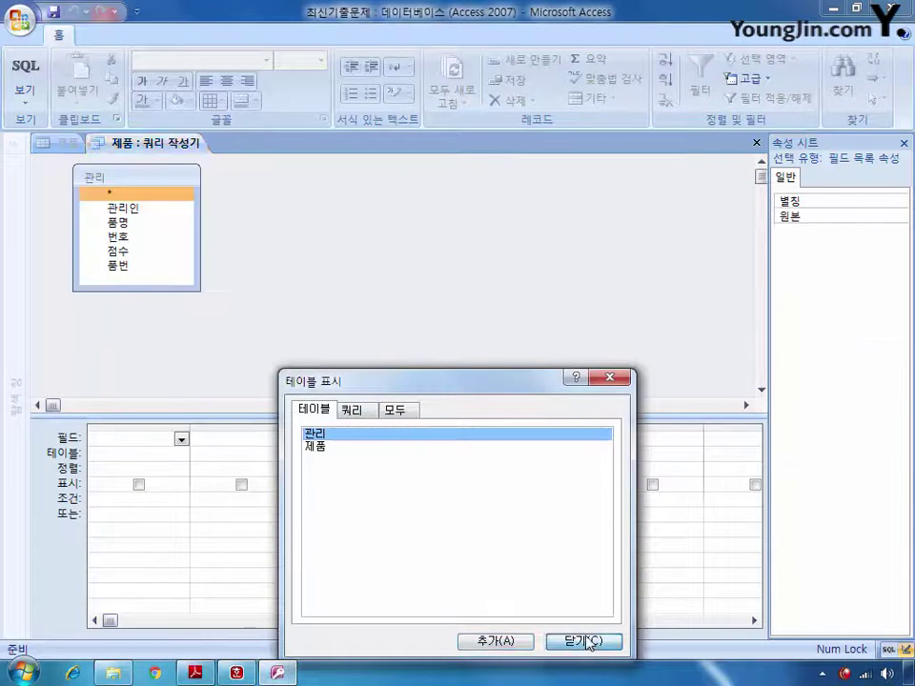
click(588, 641)
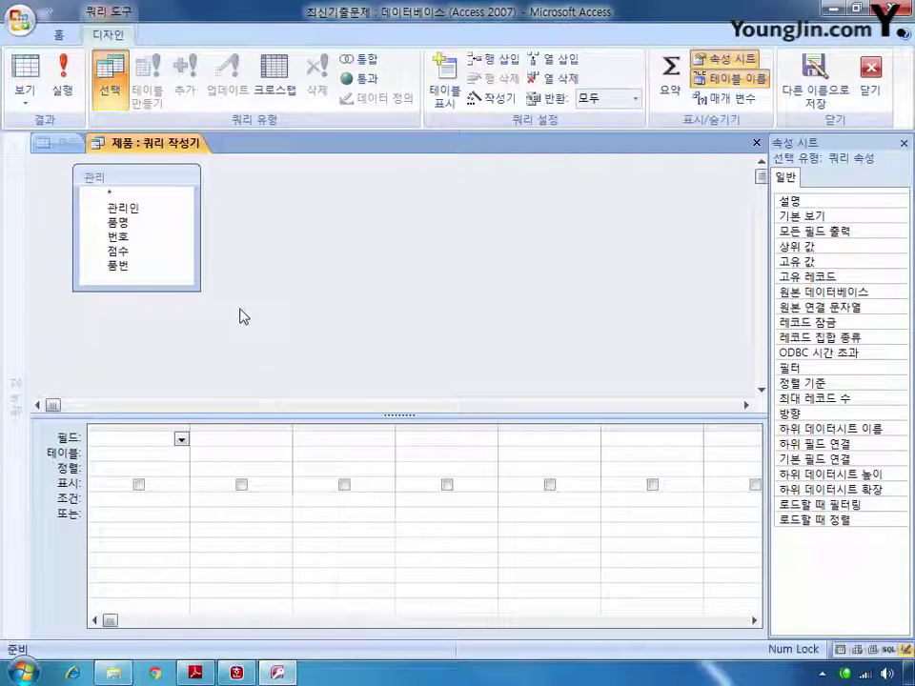
double_click(124, 208)
double_click(120, 265)
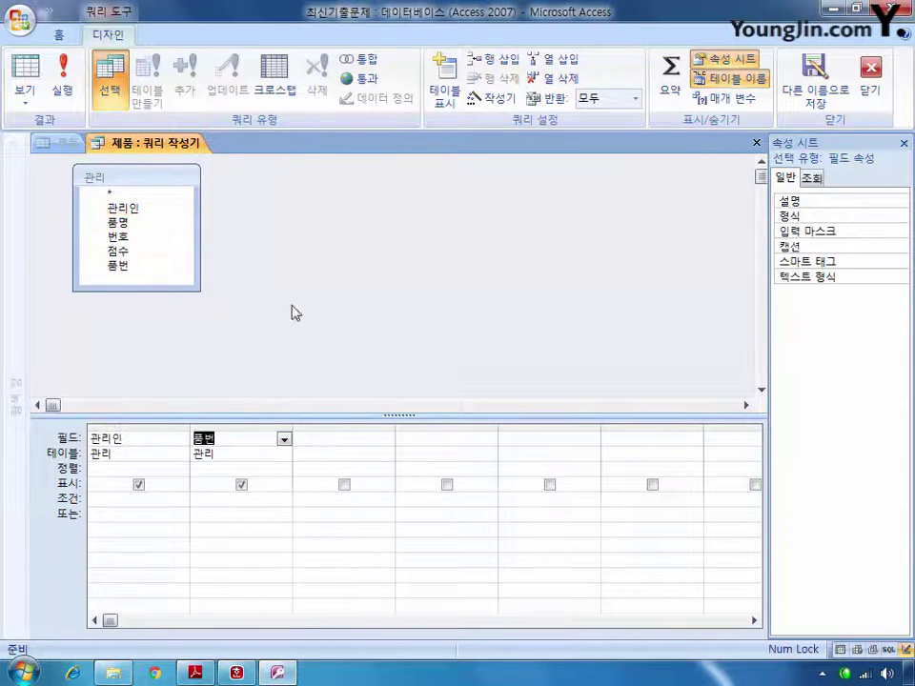
click(757, 142)
click(352, 402)
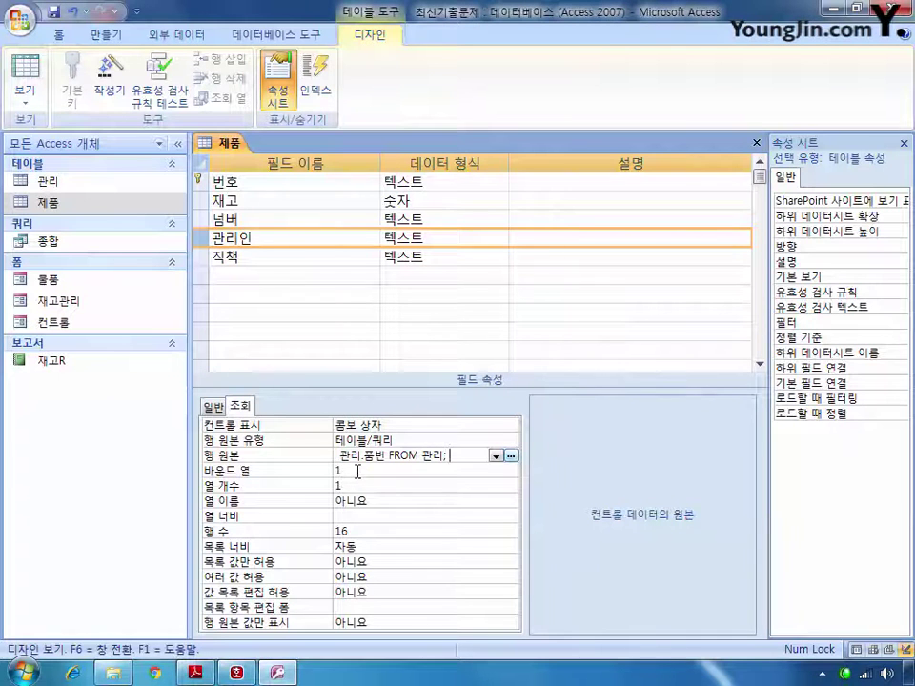
- Set the column count (열 개수) of the 관리인 combo box lookup to 2
click(357, 471)
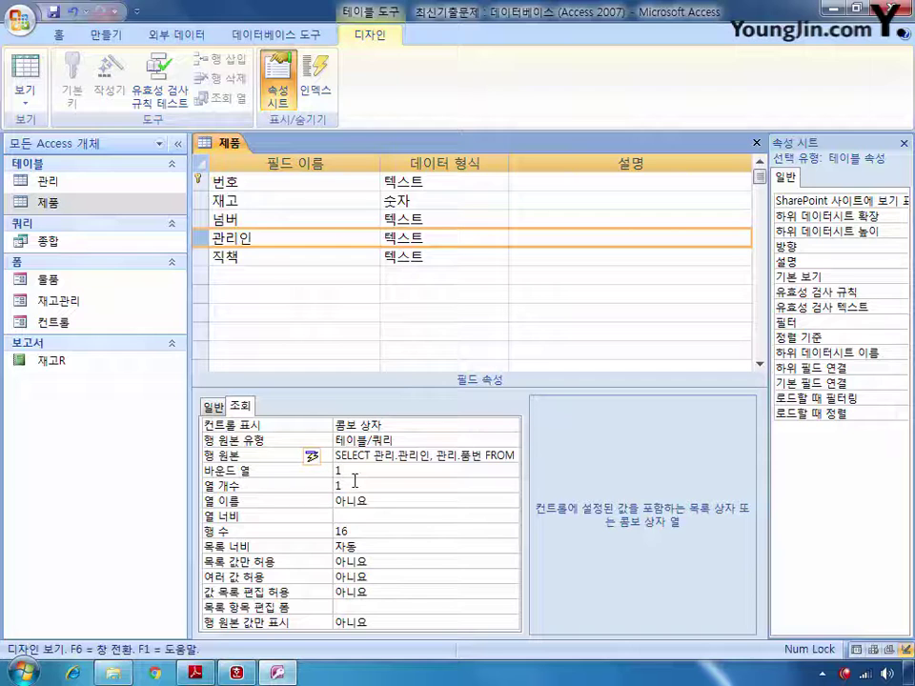
click(354, 484)
drag(351, 484, 336, 485)
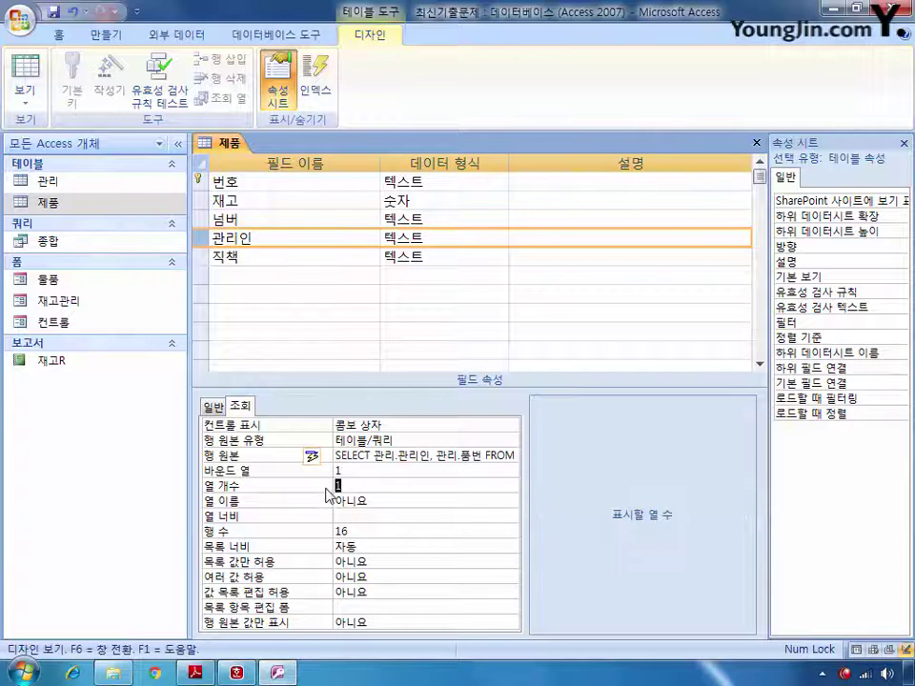
text(2)
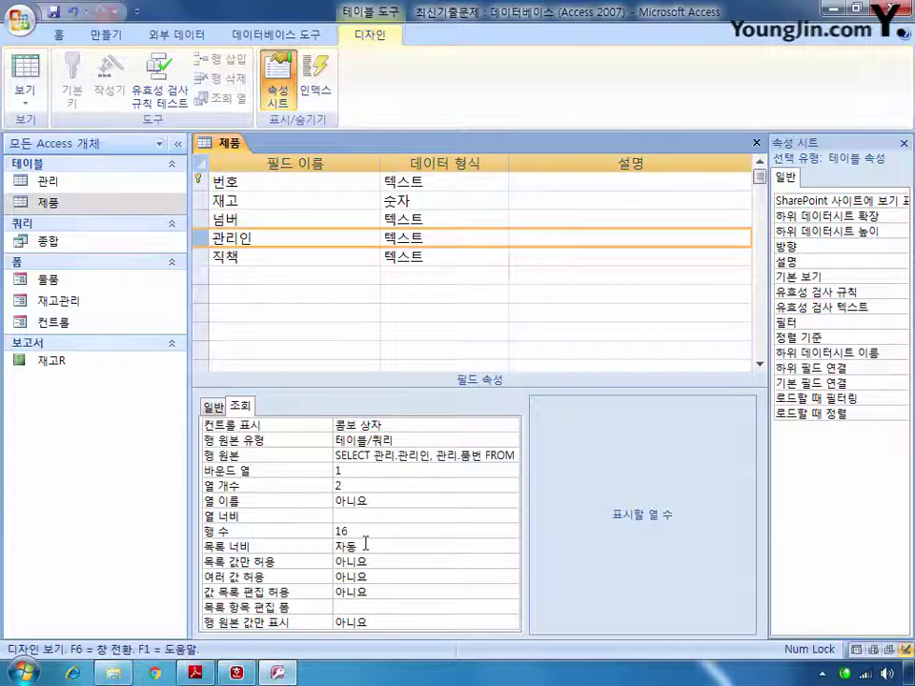
- Set the 관리인 lookup's list width to 2cm and its column widths to 0cm;2cm, saving and closing the 제품 table
drag(366, 548, 331, 550)
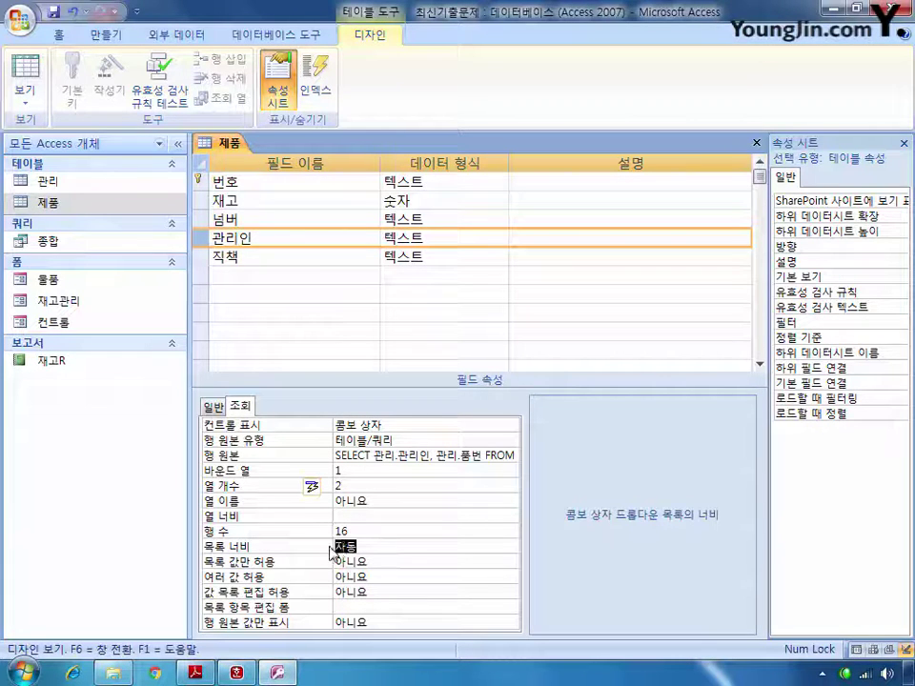
text(2)
click(360, 517)
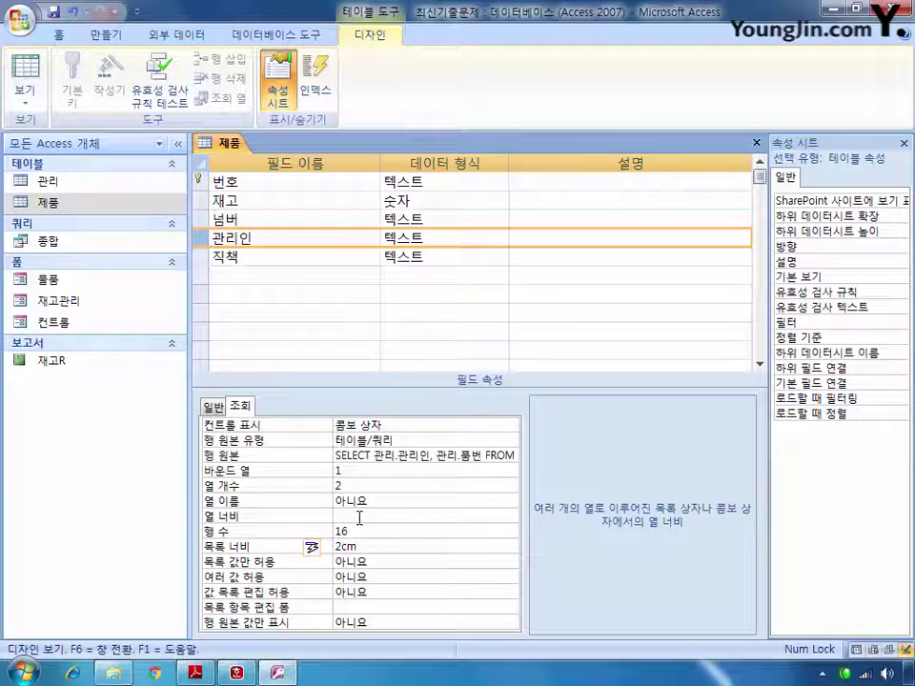
text(0cm)
text(;2)
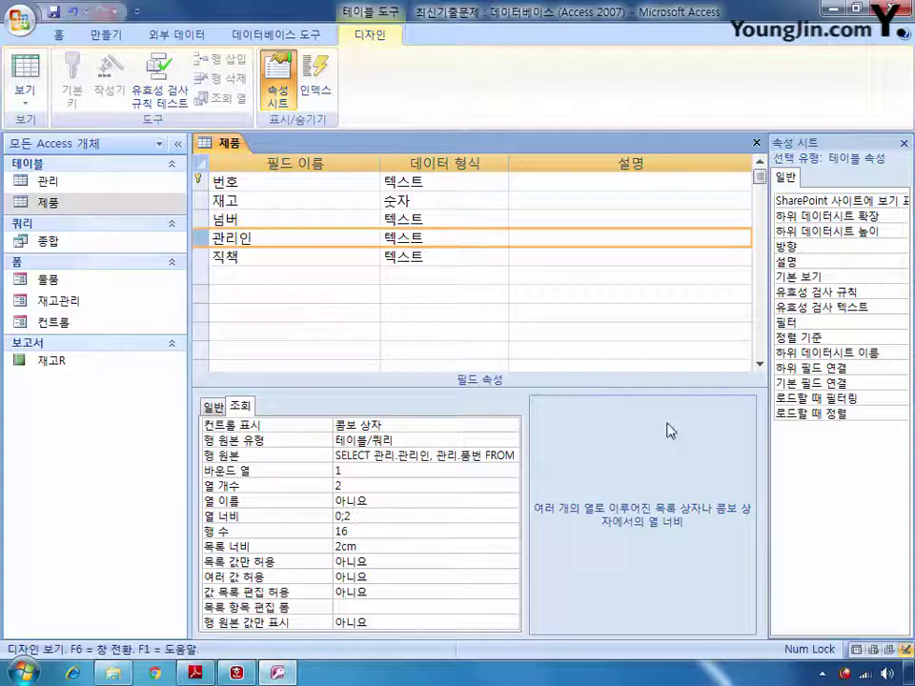
key(Return)
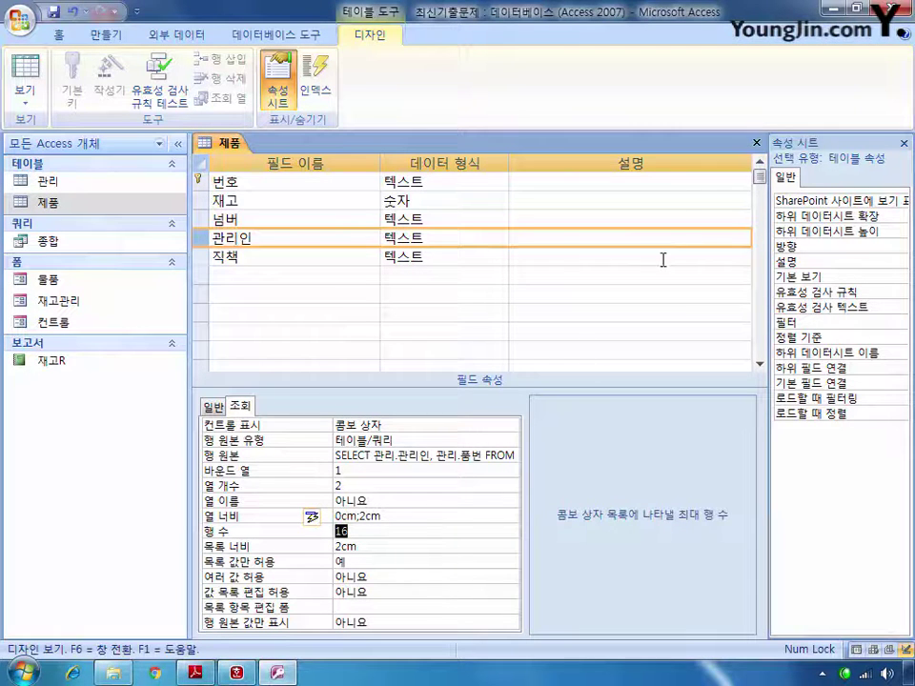
click(755, 142)
click(354, 377)
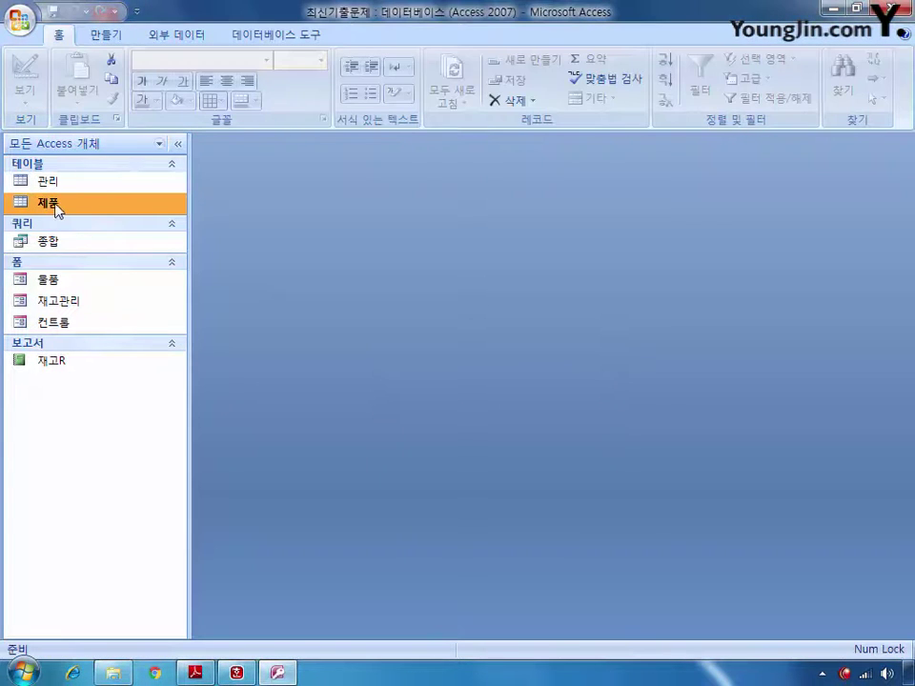
- Check the 관리인 drop-down list on the first record of the 제품 datasheet, closing the table when done
double_click(57, 206)
click(526, 188)
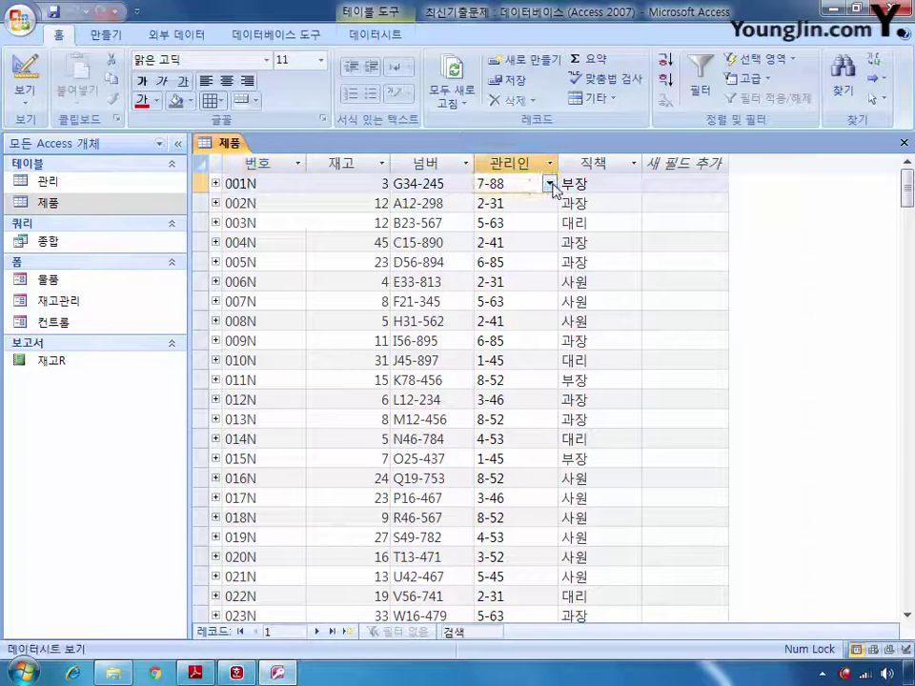
click(550, 184)
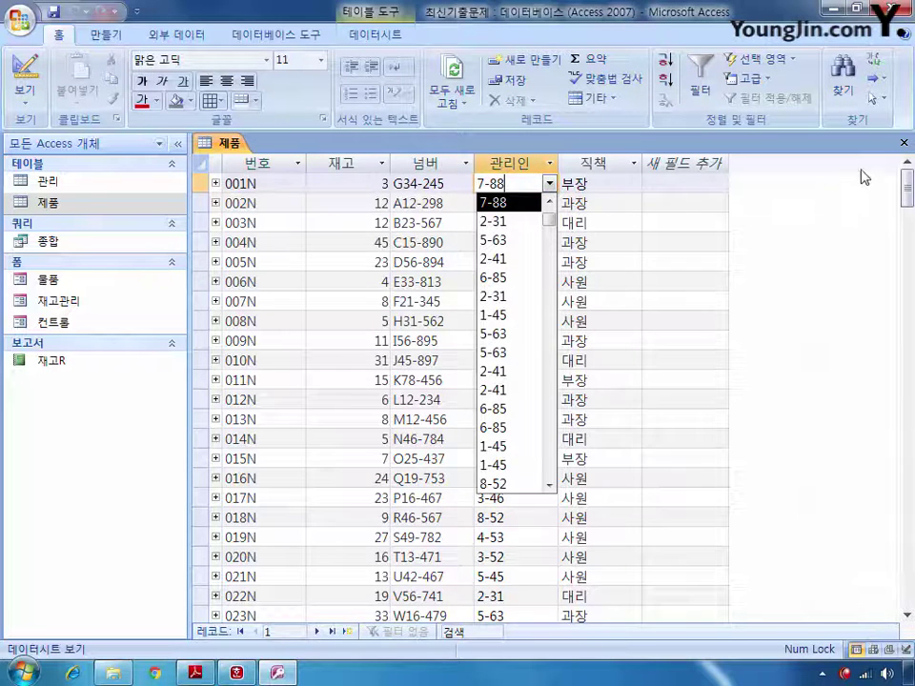
click(904, 142)
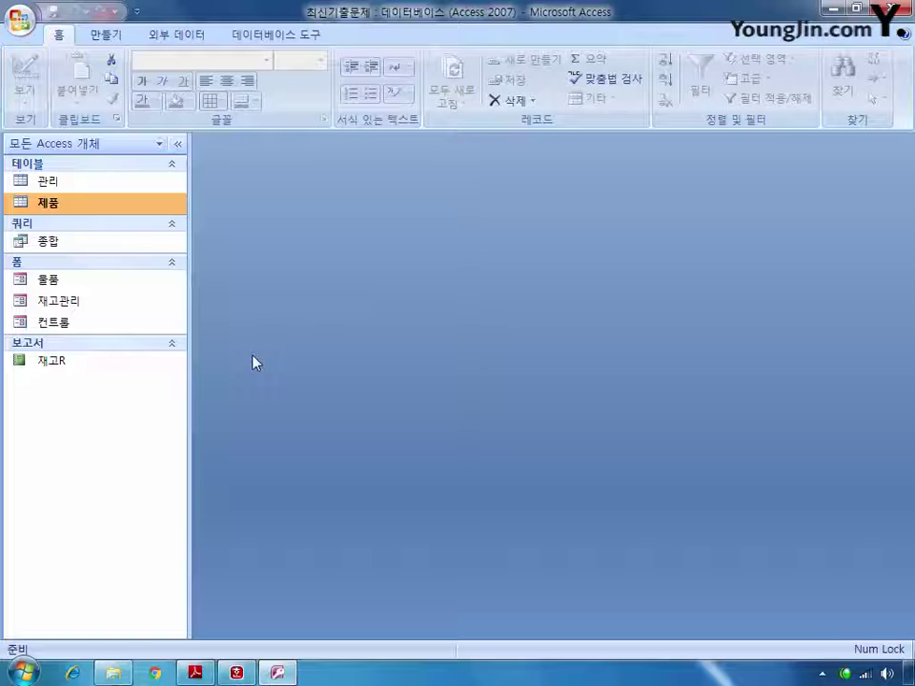
- Open the 재고관리 form in design view and set its default view (기본 보기) to 단일 폼
right_click(73, 305)
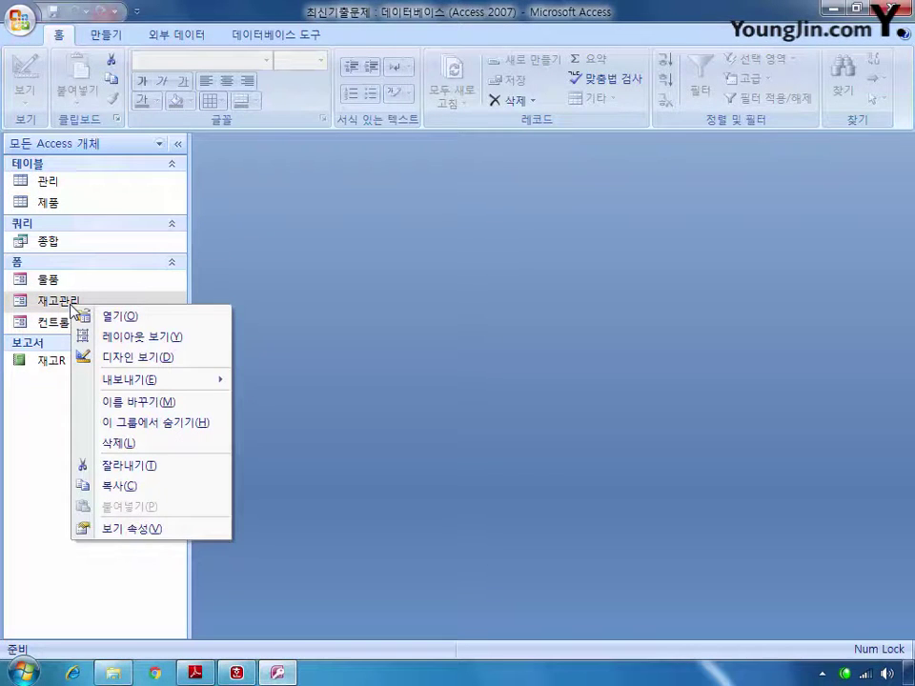
click(138, 357)
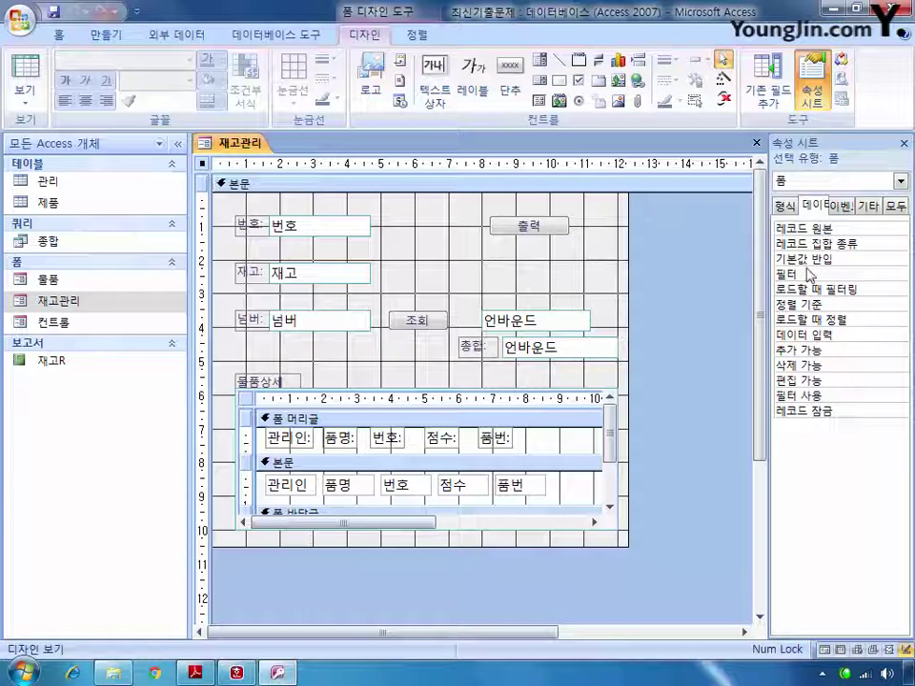
drag(768, 330, 588, 329)
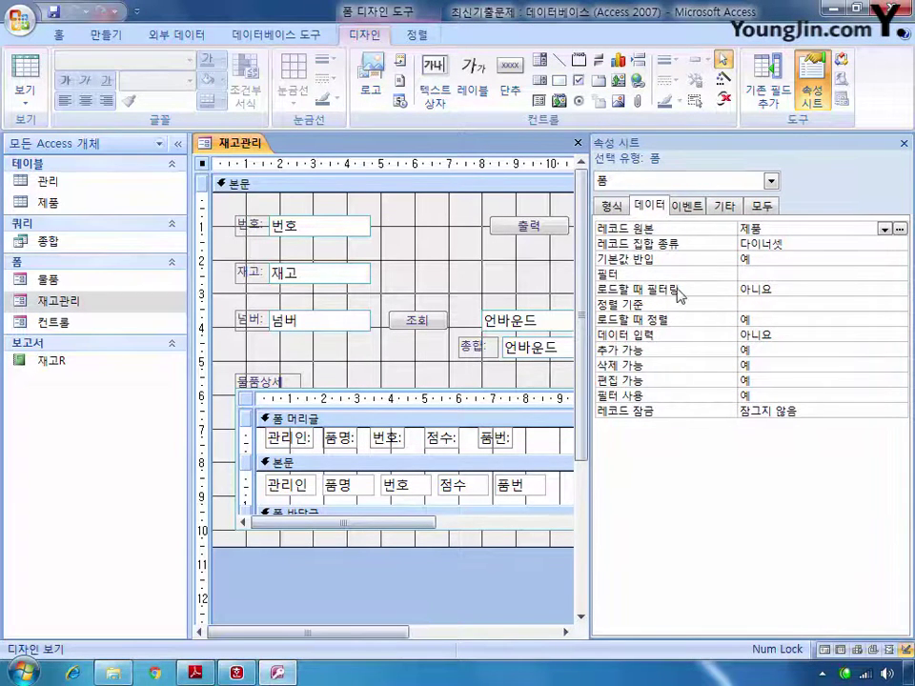
click(761, 206)
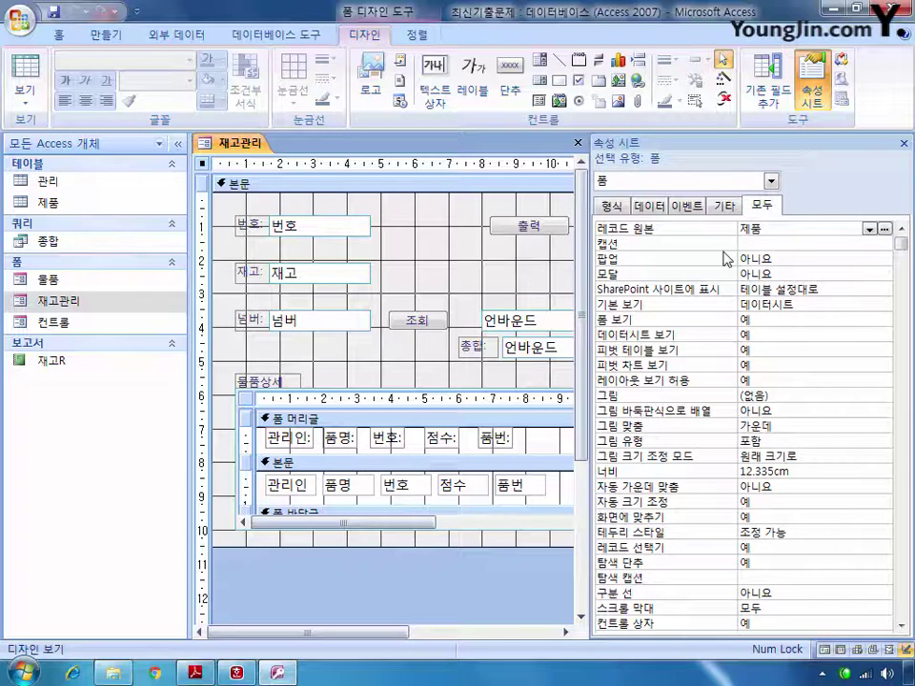
click(787, 304)
click(885, 305)
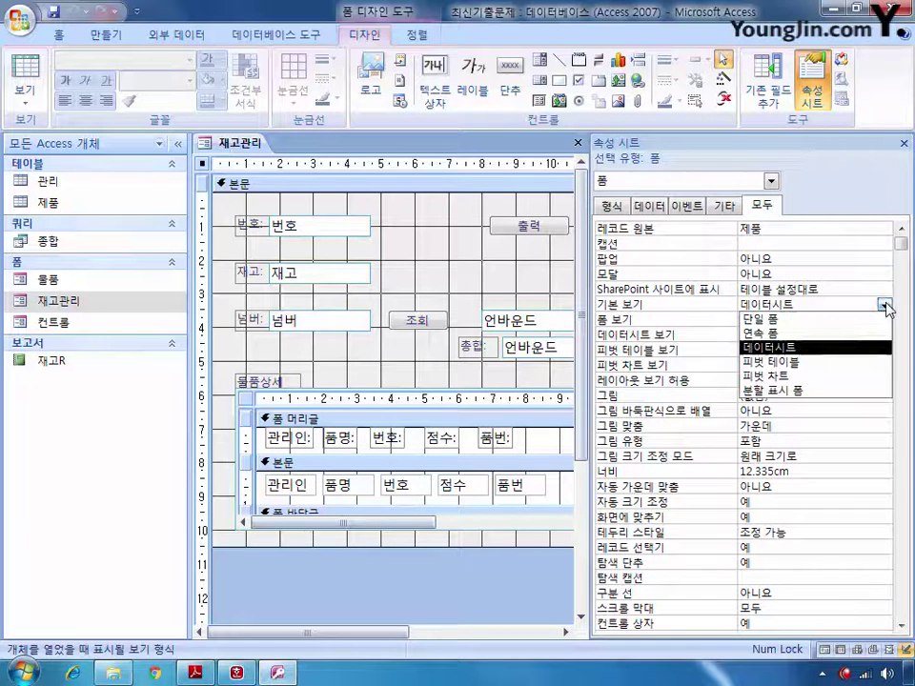
click(853, 319)
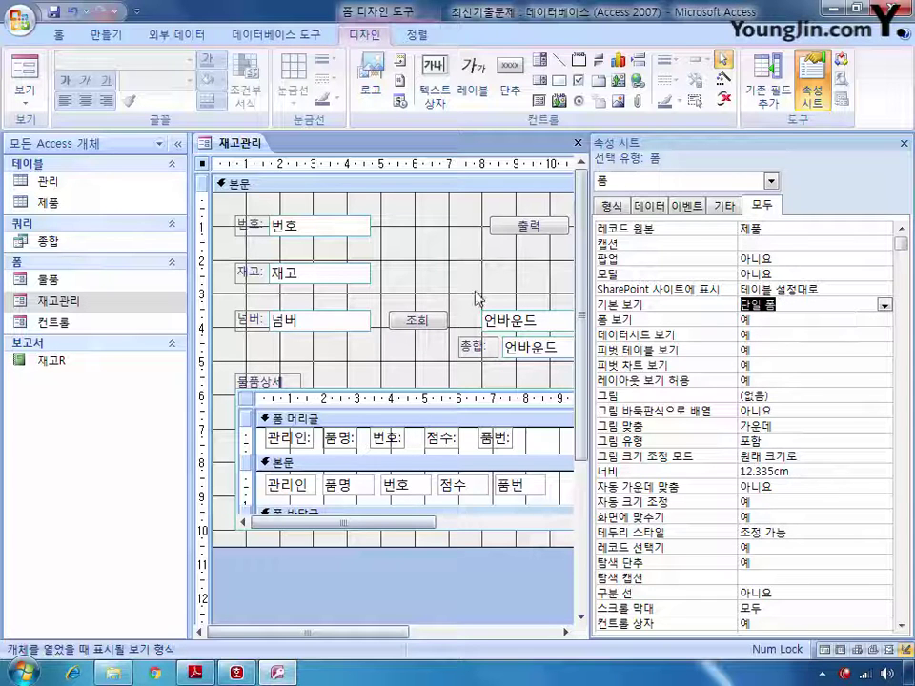
- Set the special effect (특수 효과) of the 번호, 재고, 넘버 and both unbound text boxes to 오목
click(319, 225)
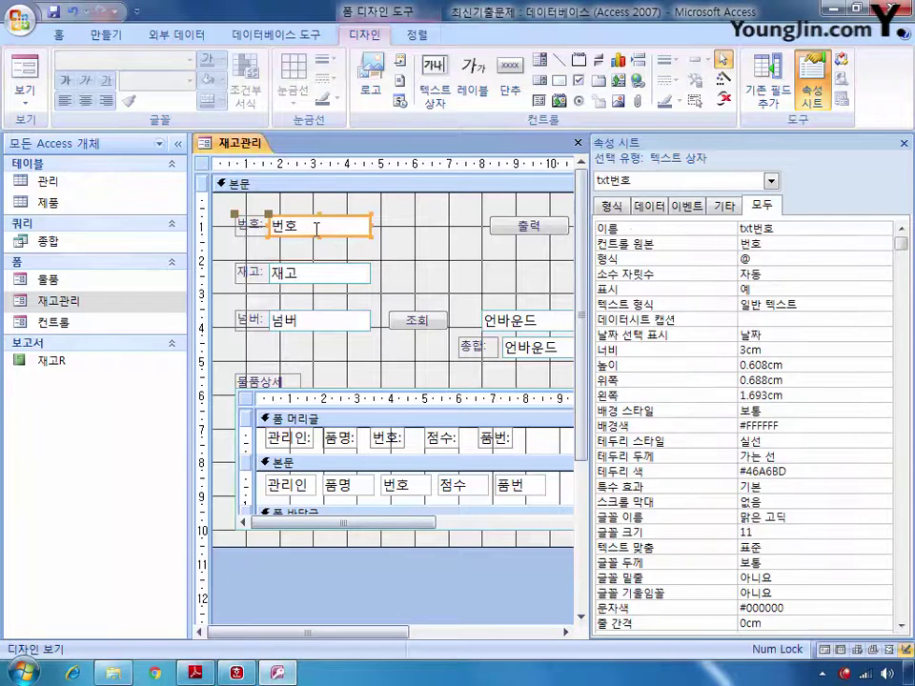
shift+click(353, 272)
shift+click(351, 320)
shift+click(530, 322)
shift+click(543, 350)
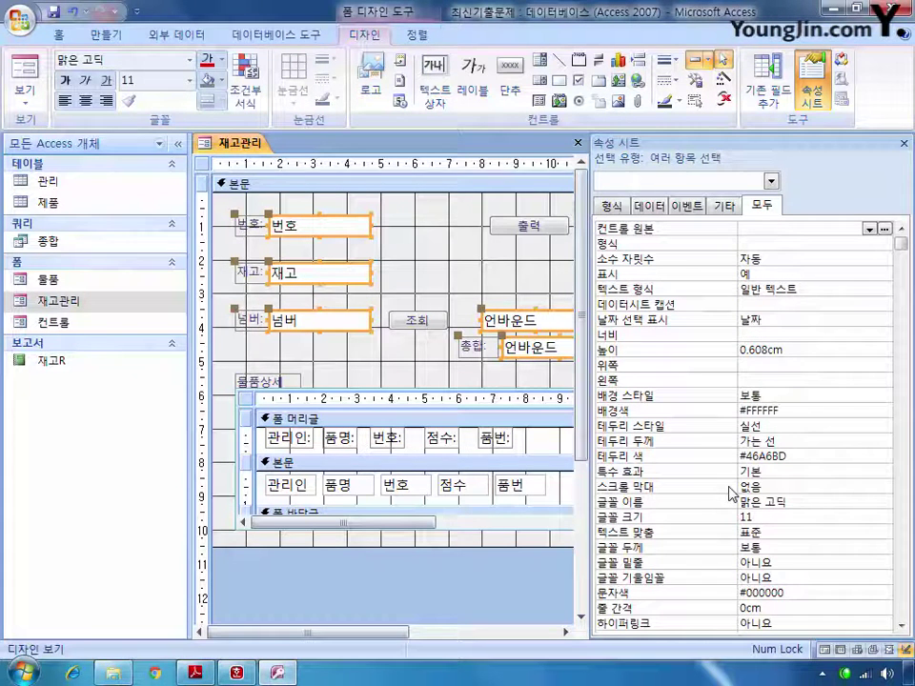
click(783, 440)
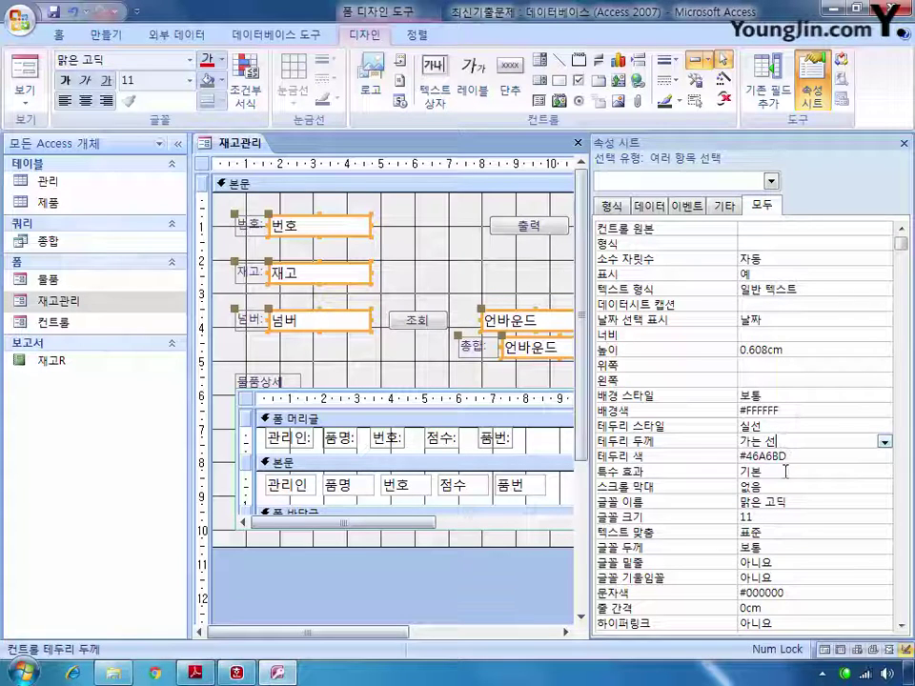
click(884, 473)
click(885, 472)
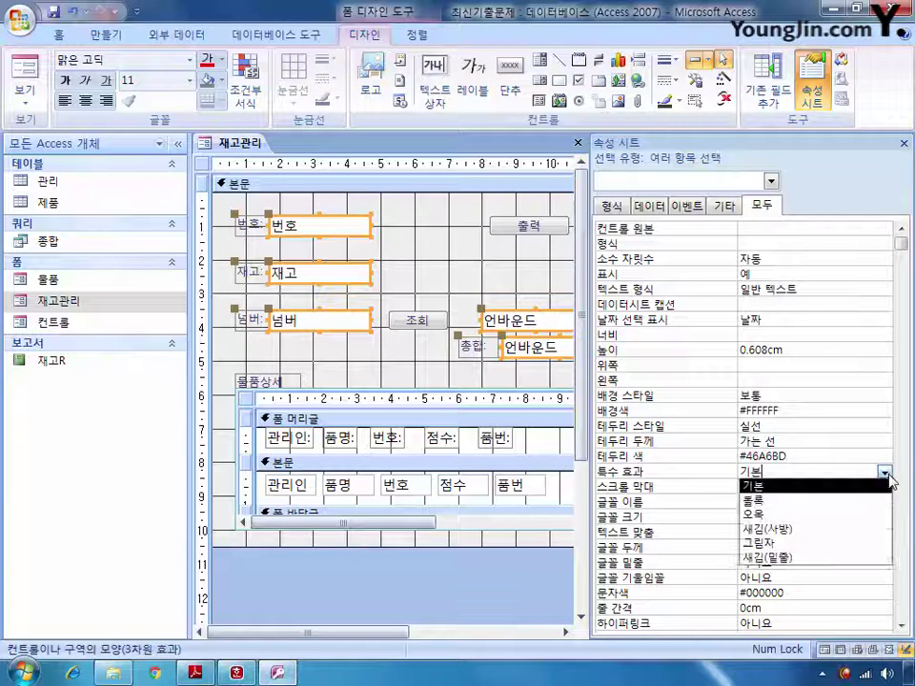
click(823, 514)
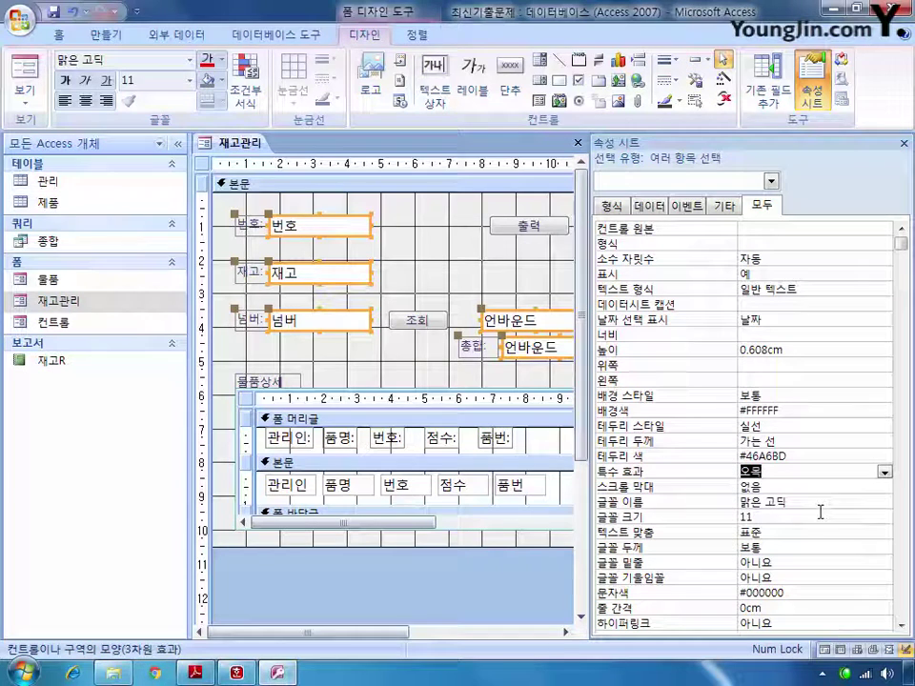
- Set the border style (테두리 스타일) of the five selected text boxes to 투명
click(804, 427)
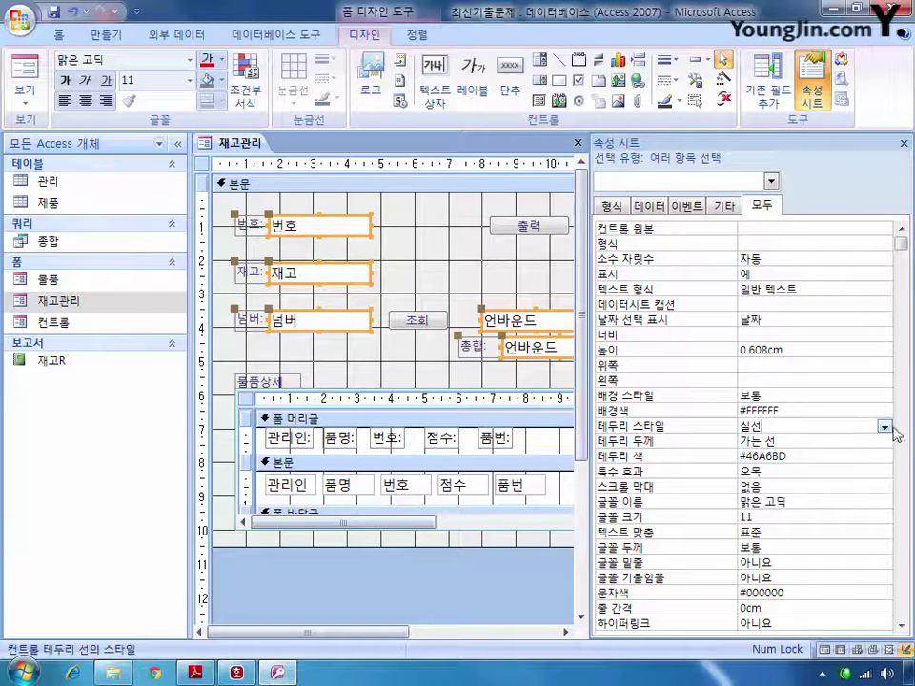
click(884, 427)
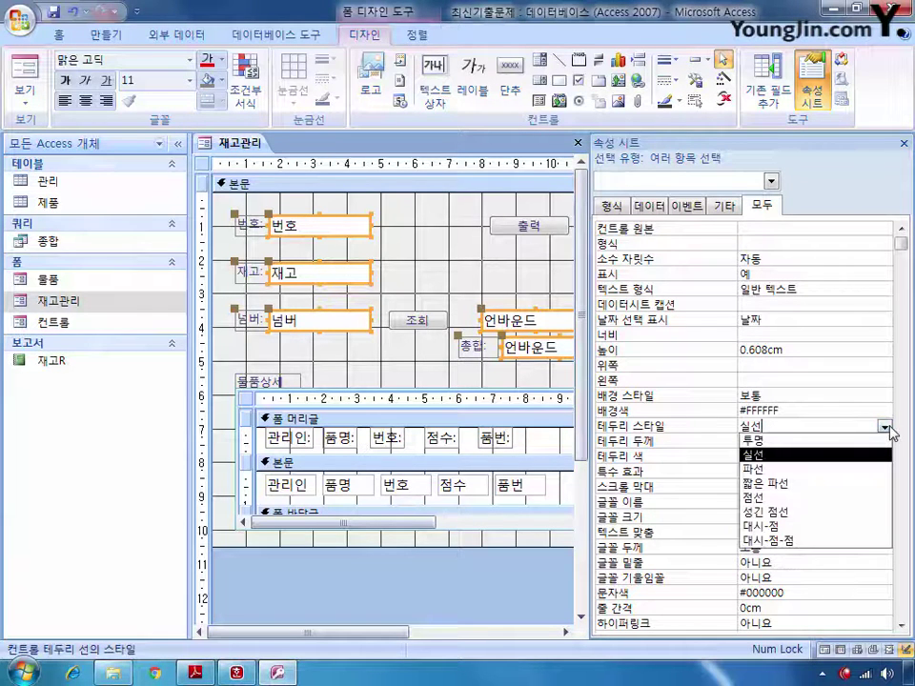
click(832, 442)
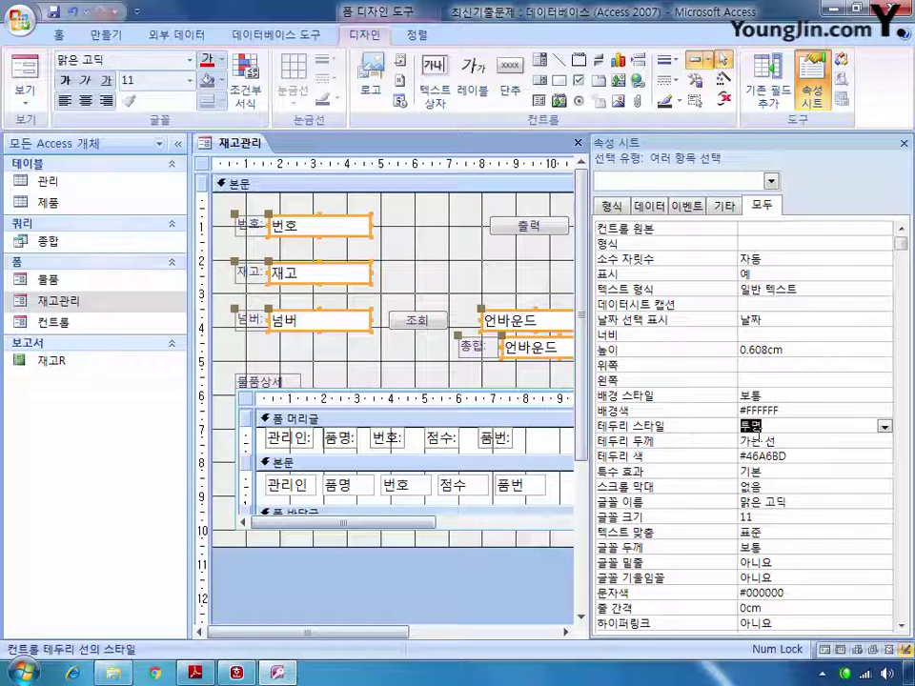
click(392, 274)
- Enter the expression skeleton =dsum("","","") as the control source of the txt종합 text box
click(539, 351)
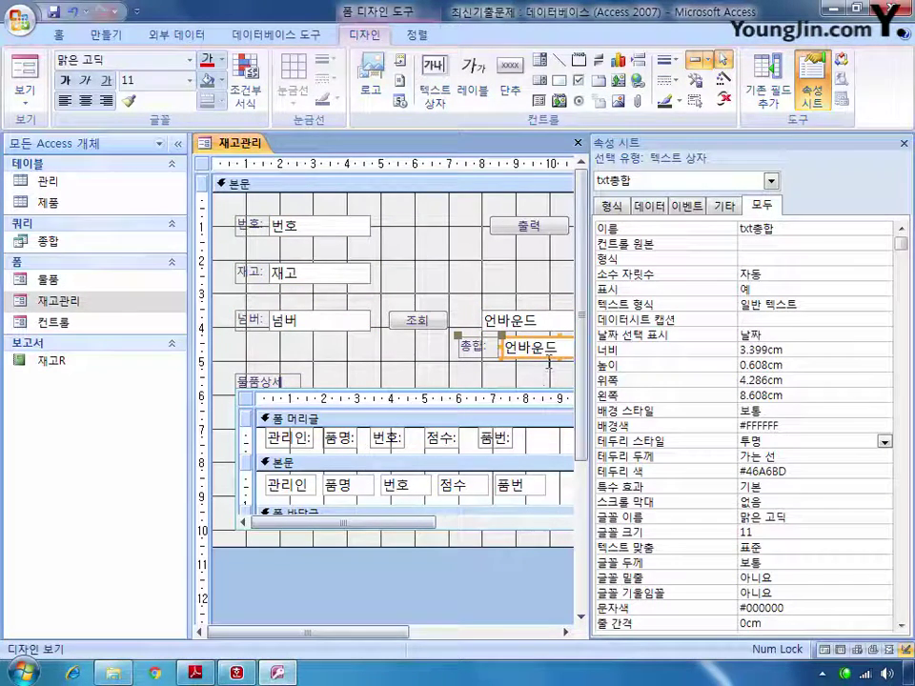
click(748, 246)
text(=)
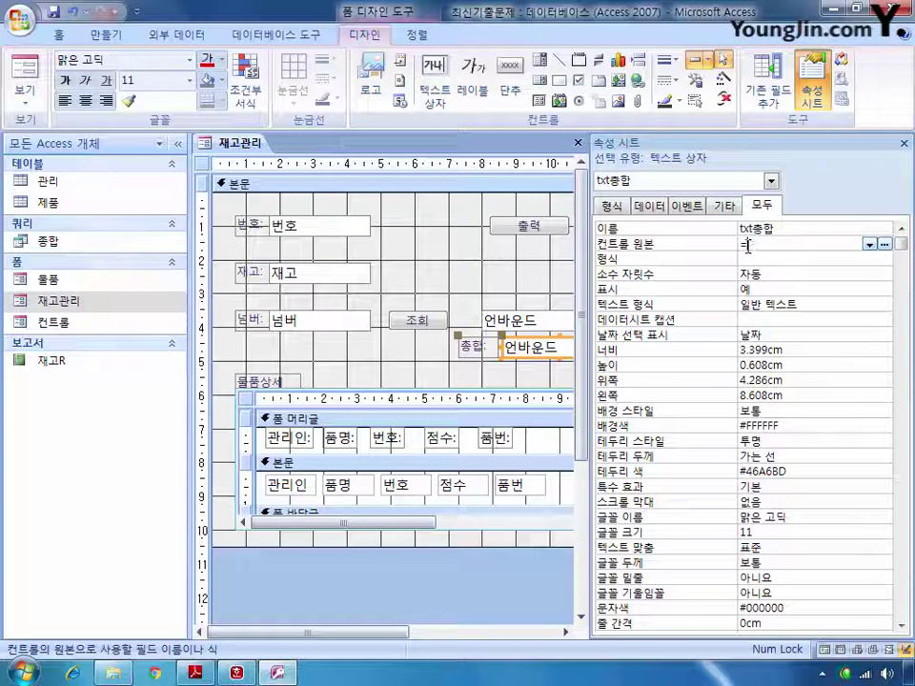
key(BackSpace)
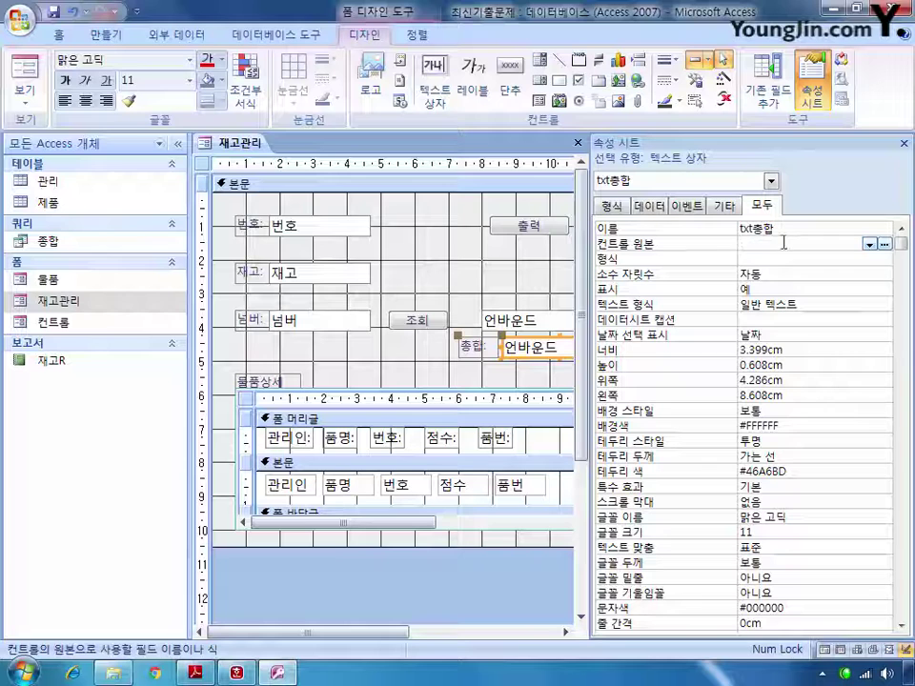
right_click(767, 240)
click(819, 267)
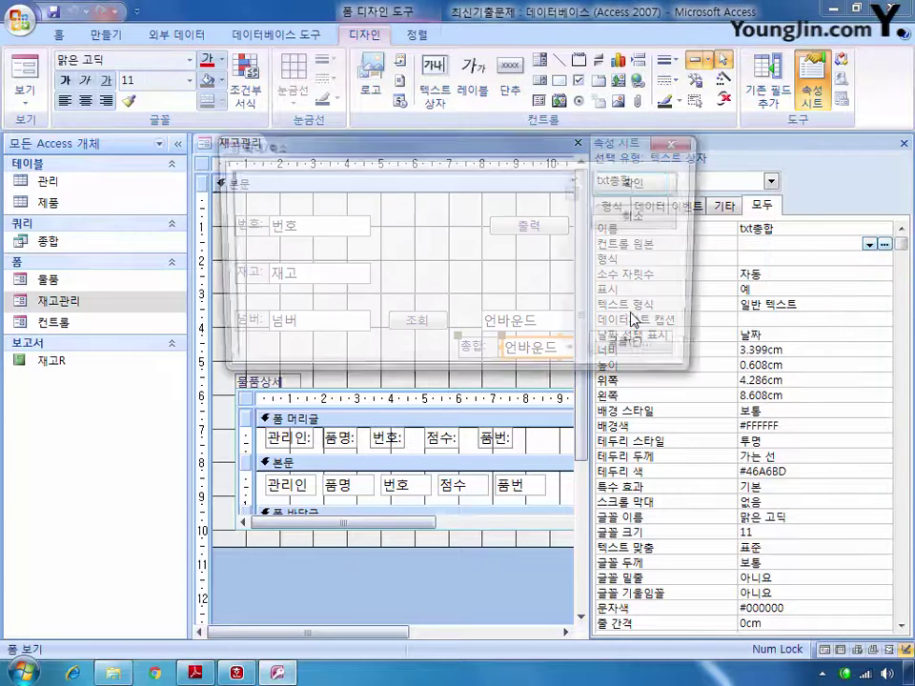
text(=ㅇ)
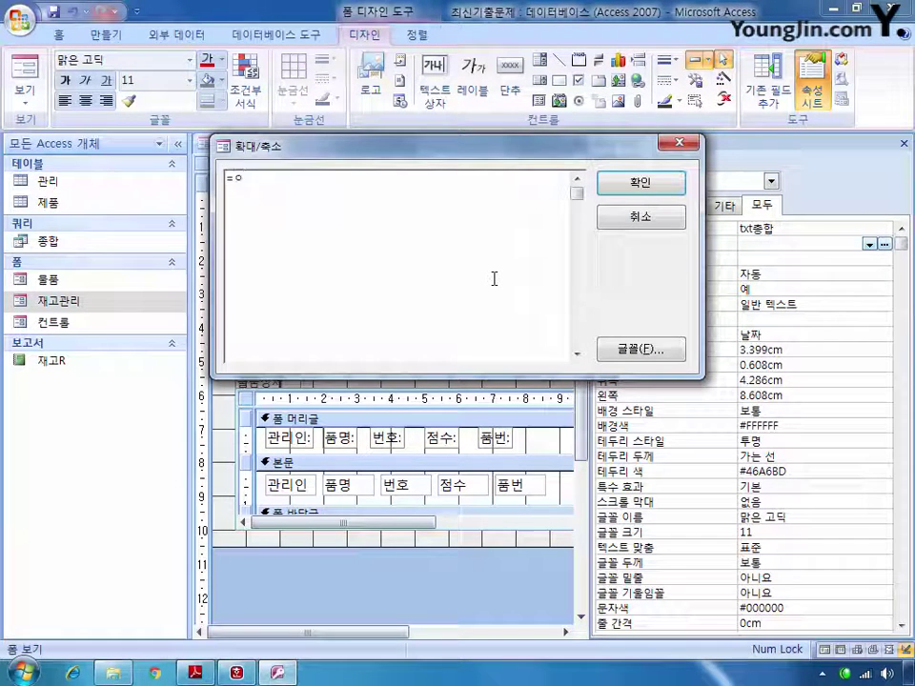
text(sum()
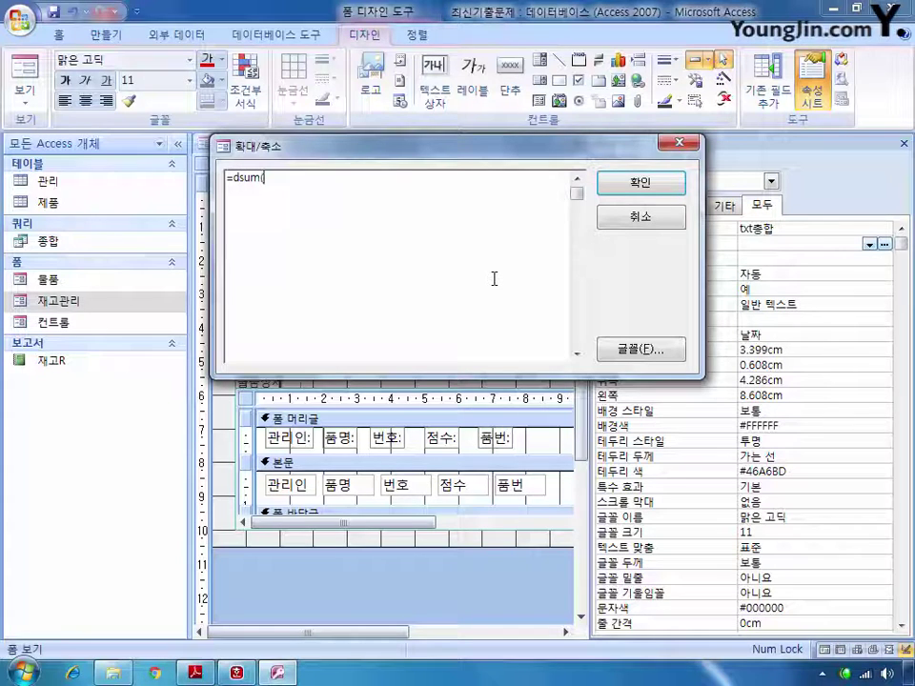
text(")
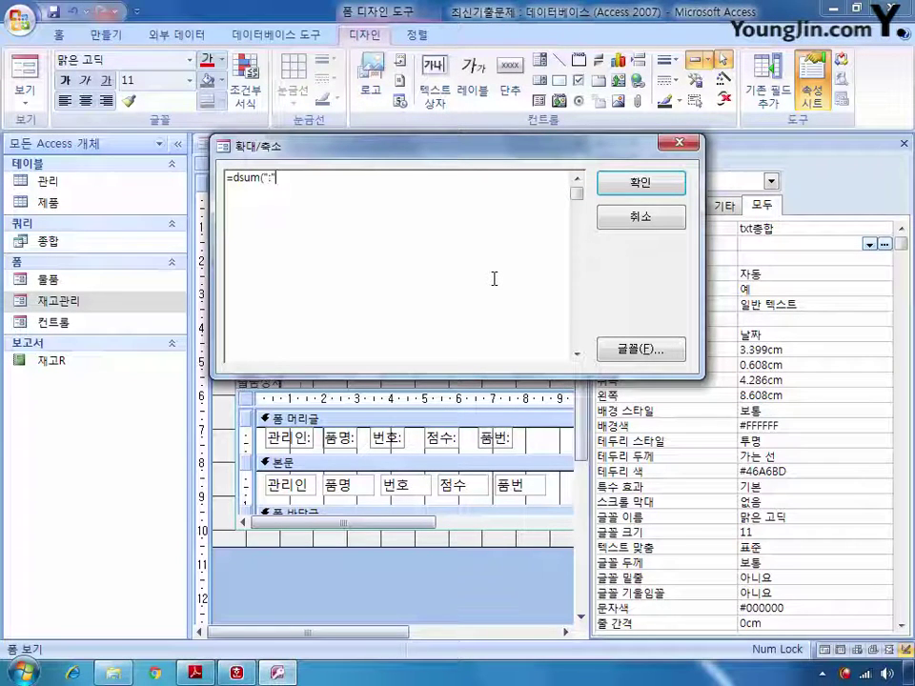
key(BackSpace)
text("",)
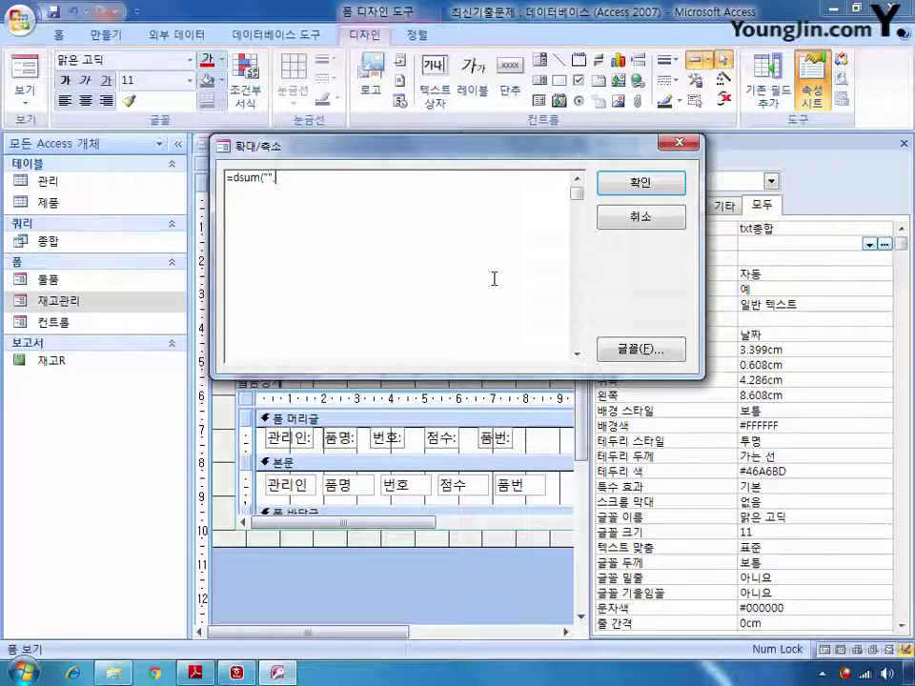
text("",)
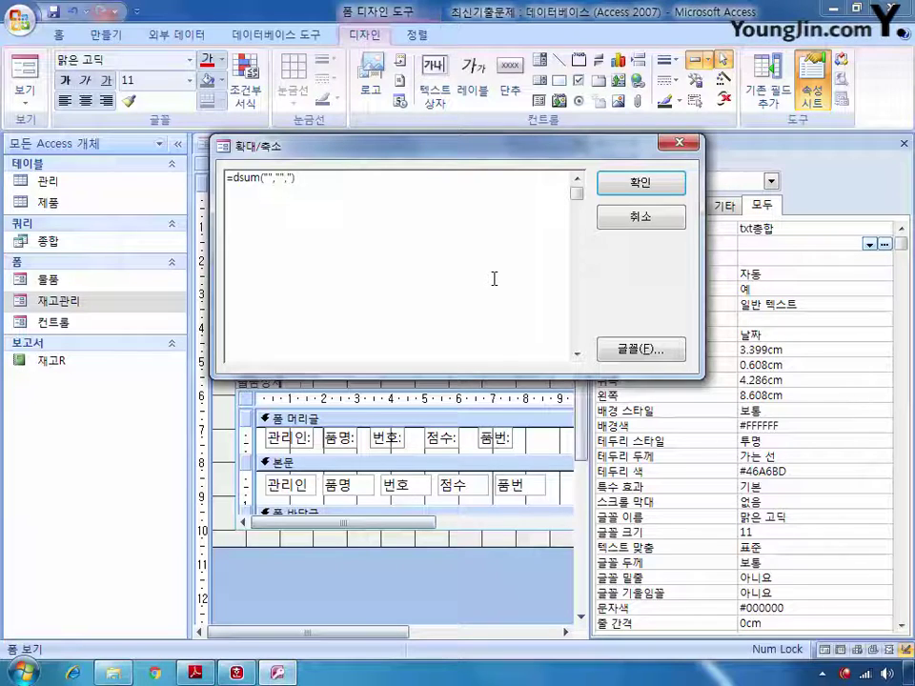
text("")
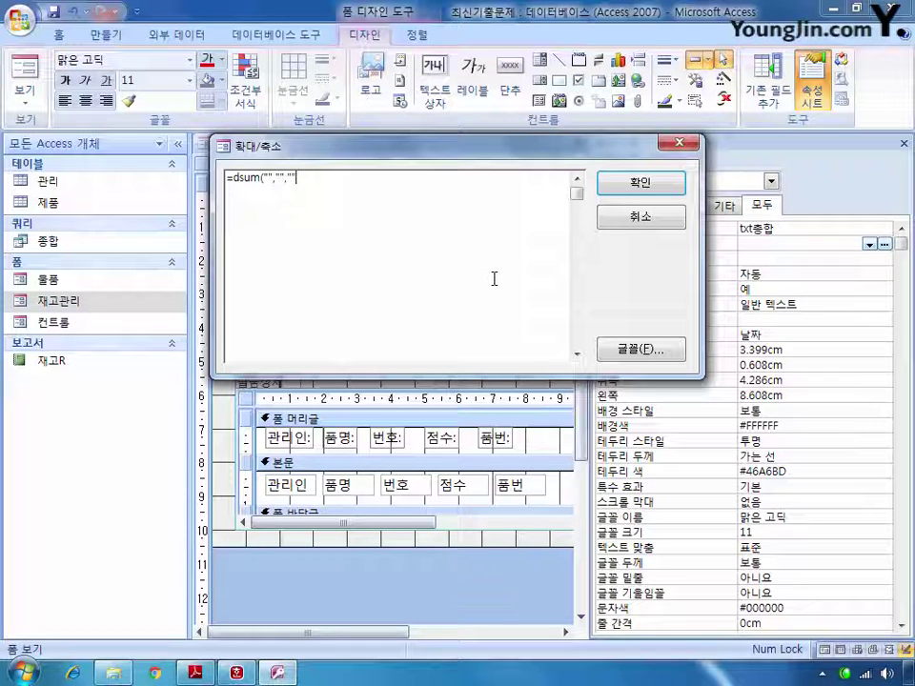
- Fill in the DSum's first two arguments with the field [재고] and the table 제품
key(Left)
key(Left)
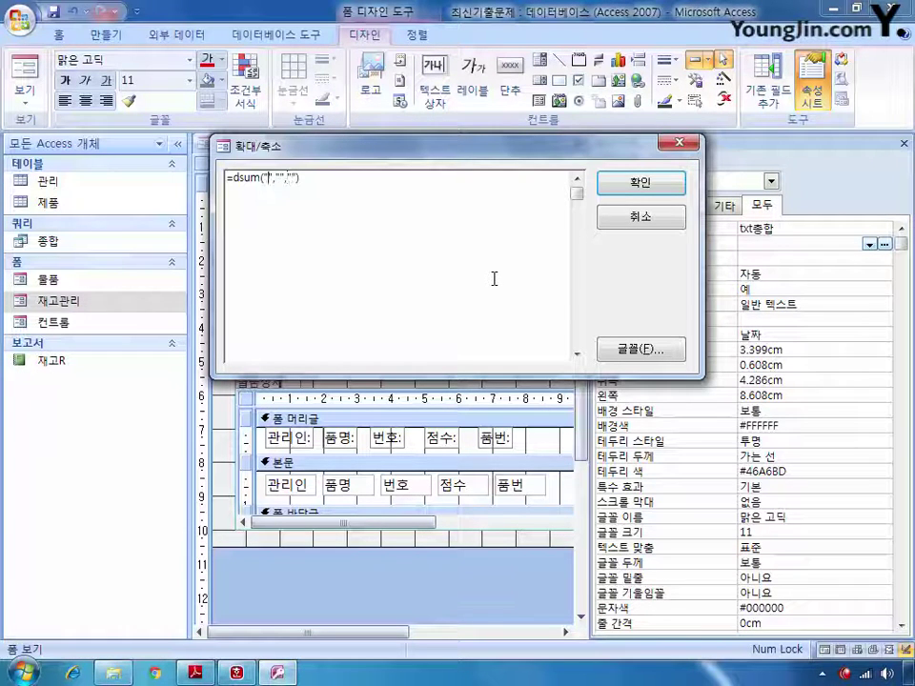
key(Left)
key(Left)
key(Left)
key(Left)
key(Left)
key(Left)
text([재고]",")
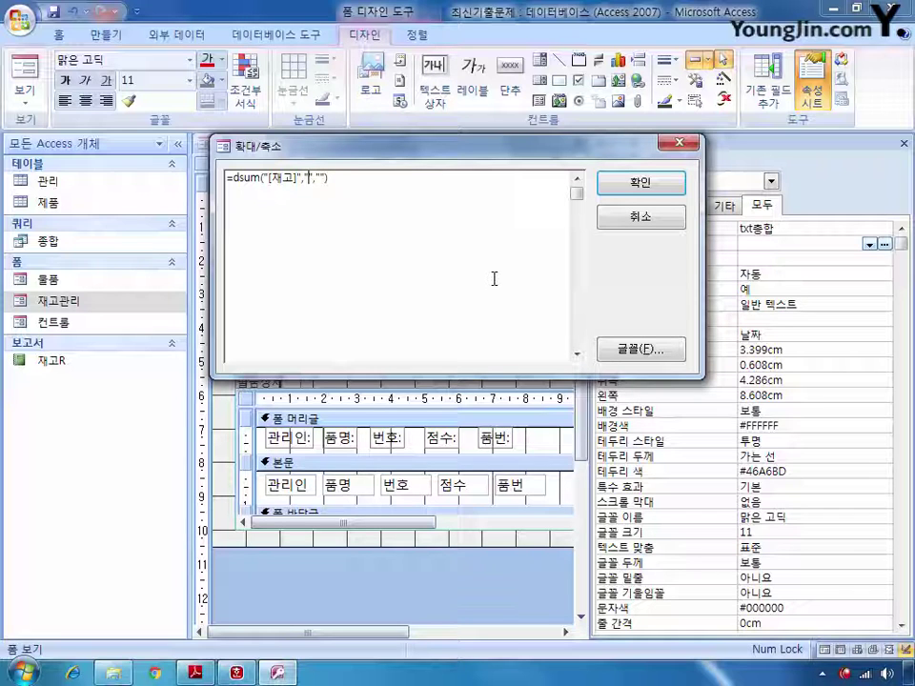
text(제품)
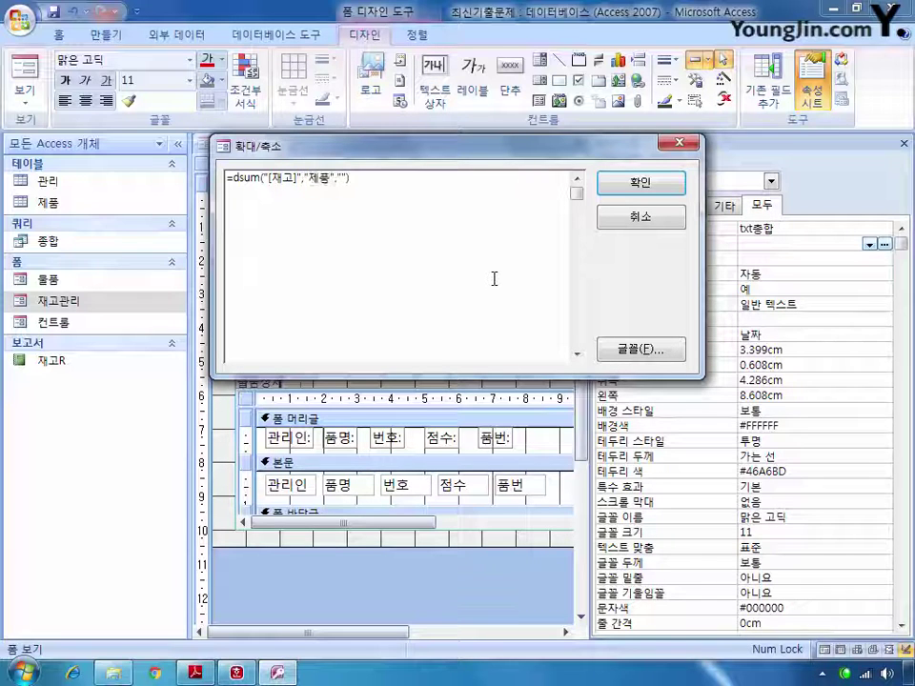
- Enter [번호]=[txt번호] as the DSum's criteria argument and apply the expression to the txt종합 text box
key(Right)
key(Right)
key(Right)
text([)
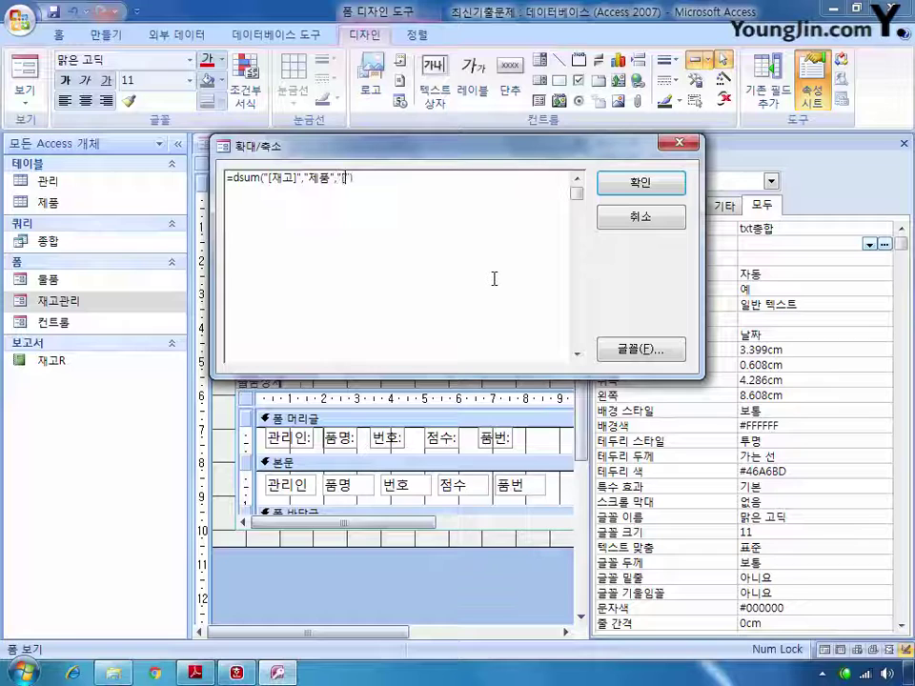
text(번호]=[)
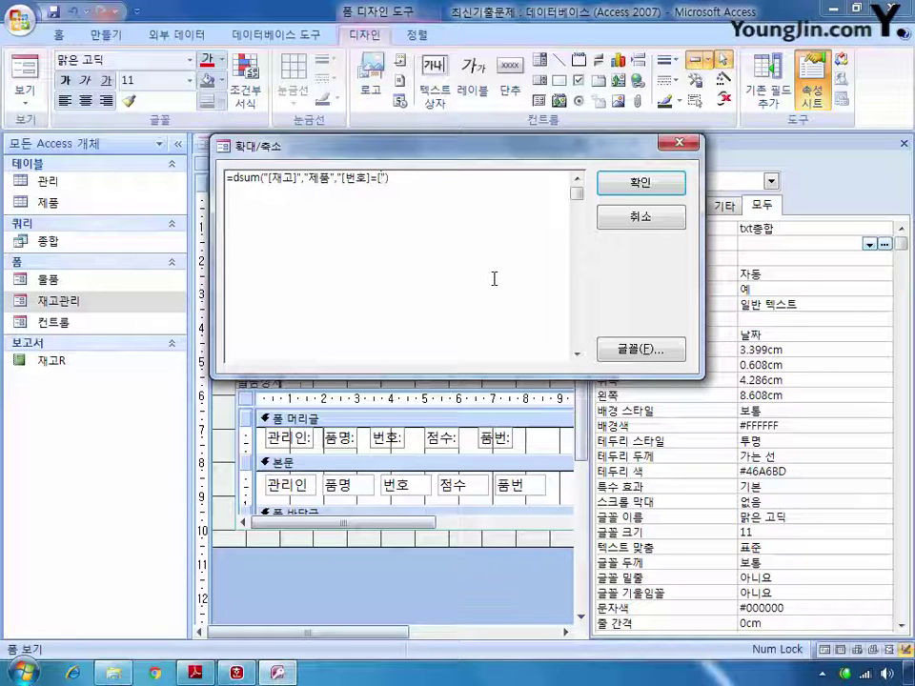
text(txt번호)
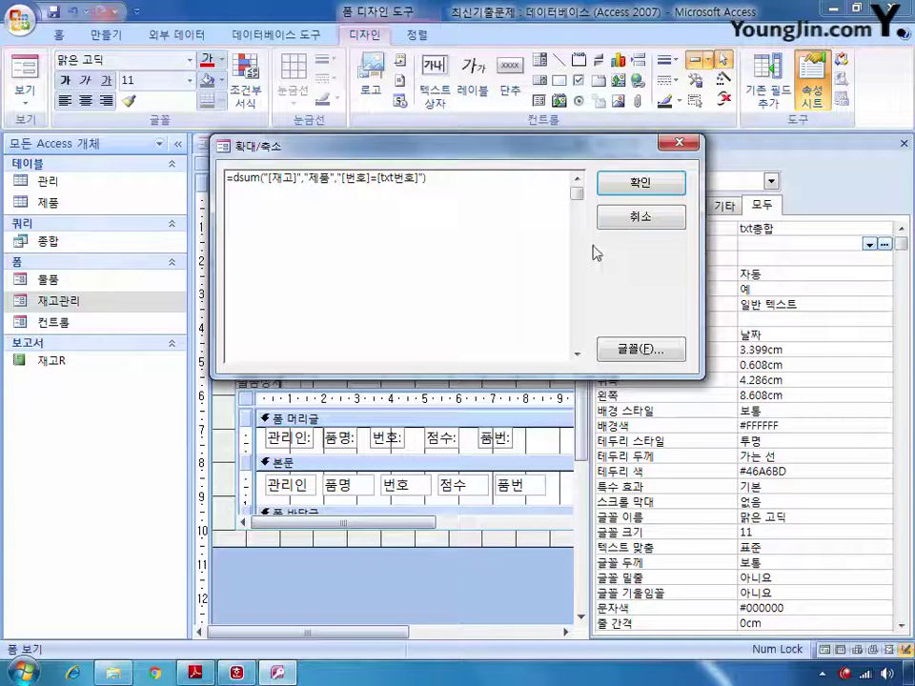
click(642, 182)
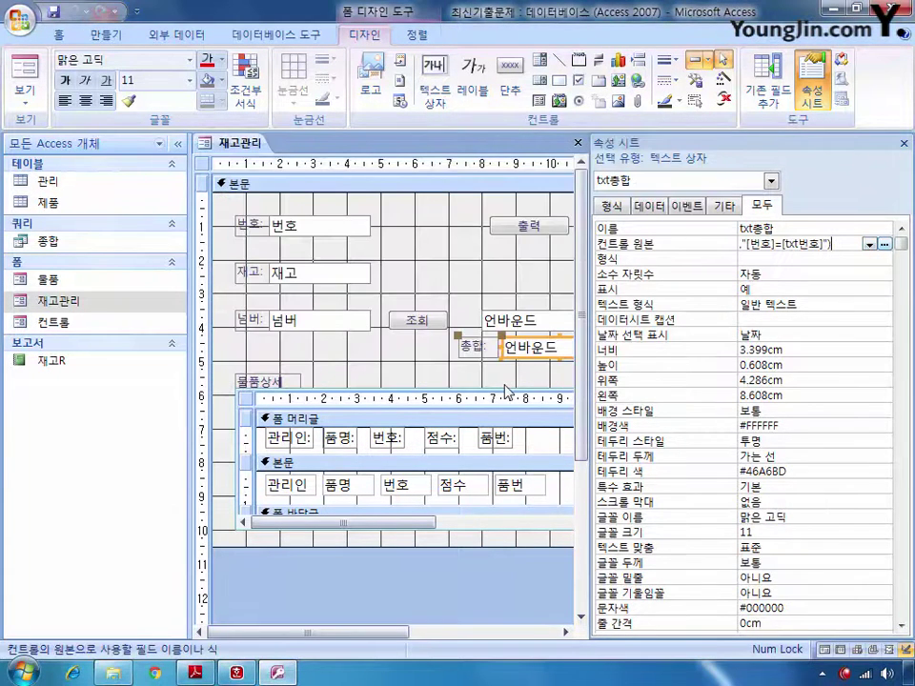
- Set the tab stop (탭 정지) of the txt넘버 text box to 아니요
click(316, 324)
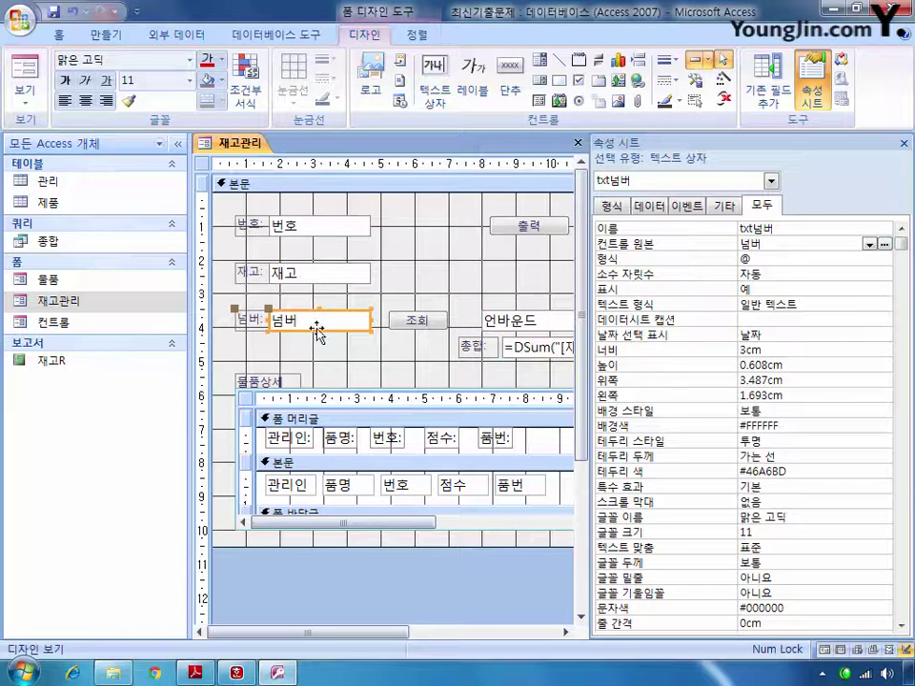
drag(898, 242, 886, 622)
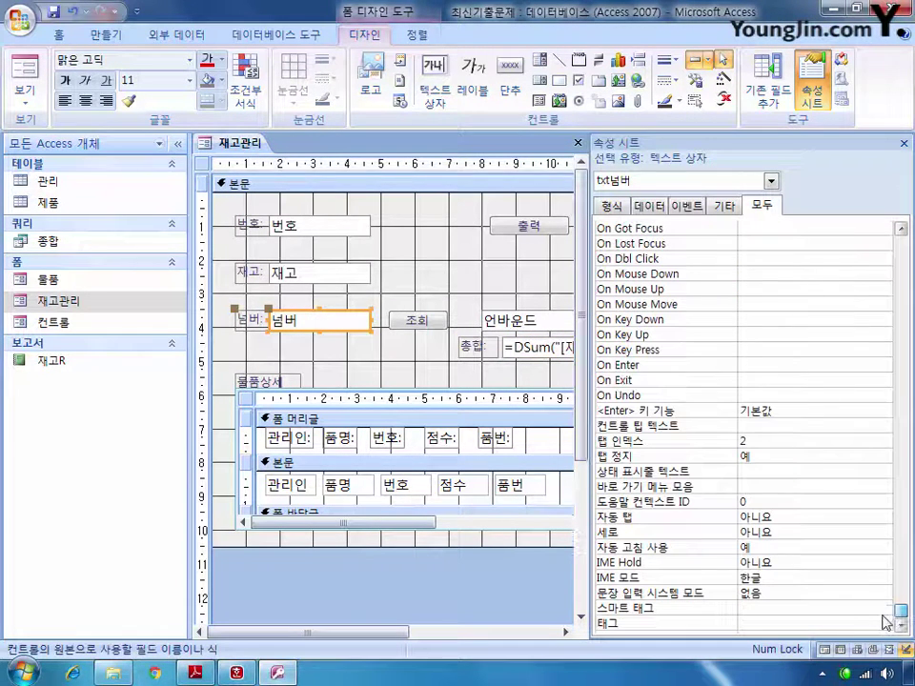
click(880, 457)
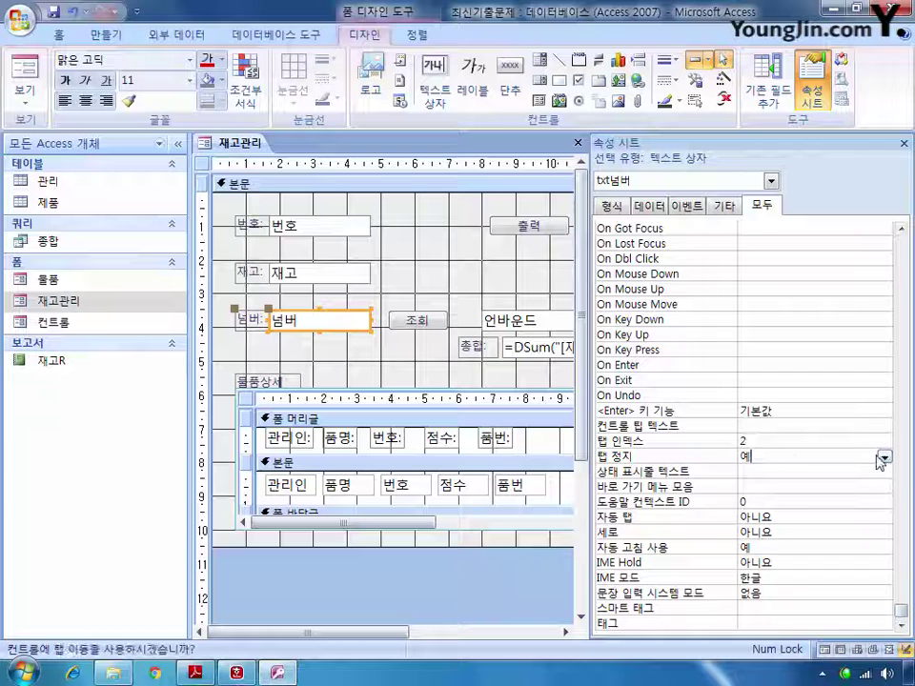
click(886, 459)
click(818, 485)
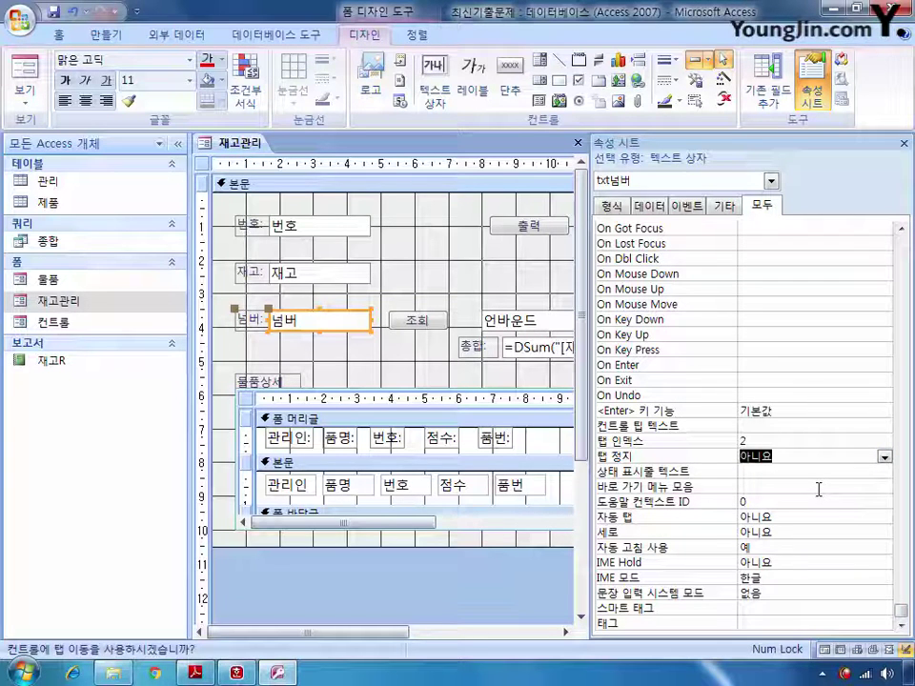
- Set the navigation buttons (탐색 단추) of the 물품상세 subform to 아니요, and close the 재고관리 form with all changes saved
click(245, 396)
click(246, 399)
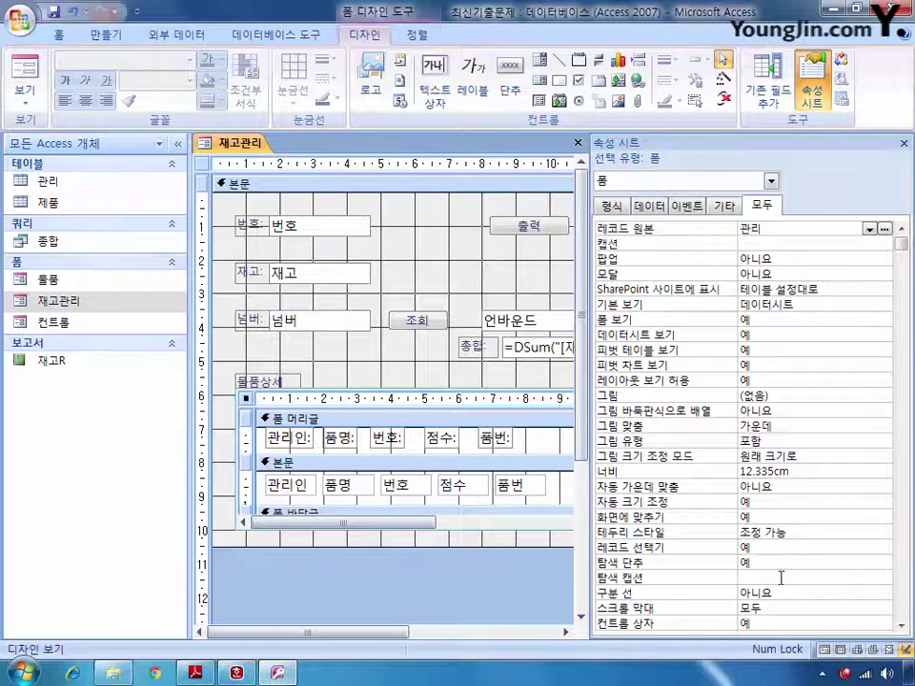
click(833, 562)
click(885, 563)
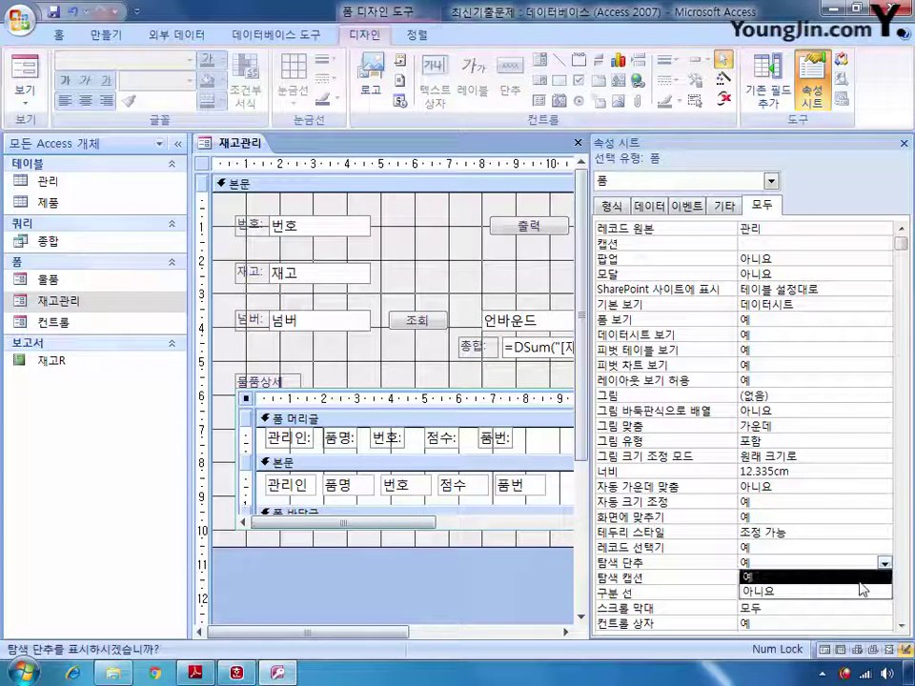
click(861, 589)
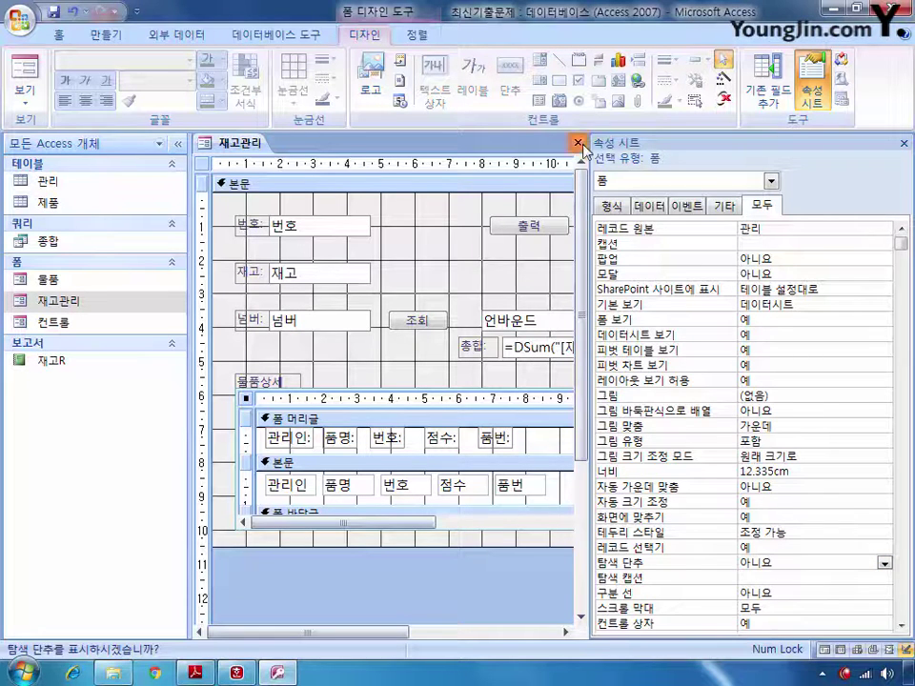
click(579, 144)
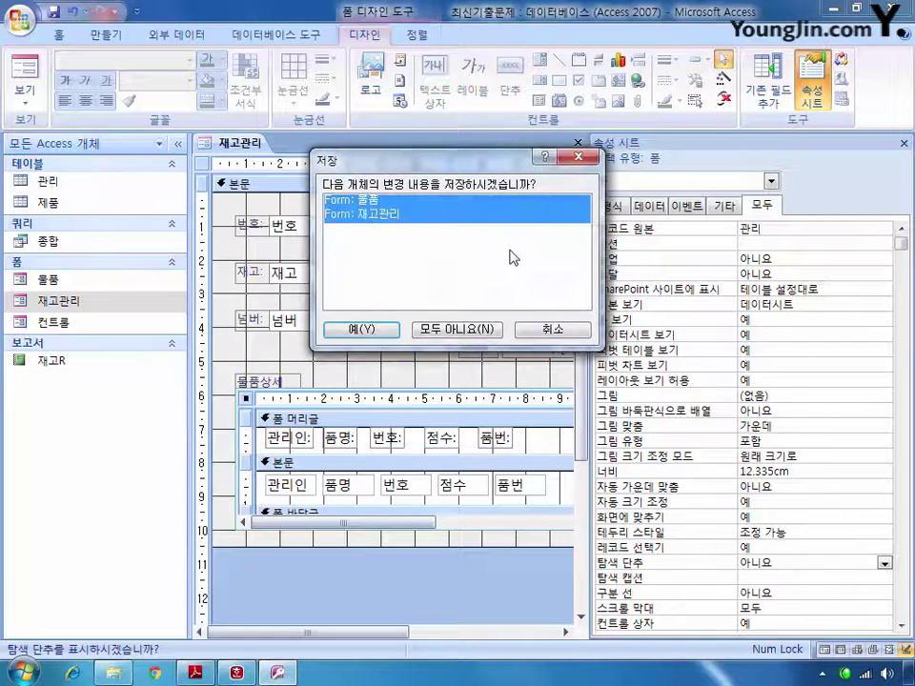
click(385, 327)
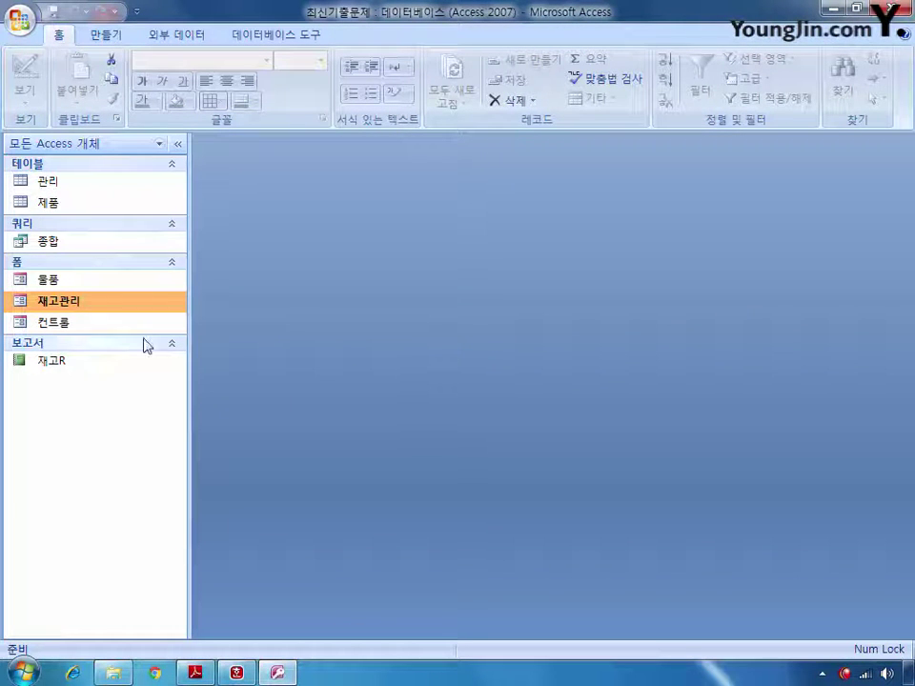
- Open the 컨트롤 form in design view and open conditional formatting for the 품번 text box in the detail section
right_click(81, 326)
click(120, 378)
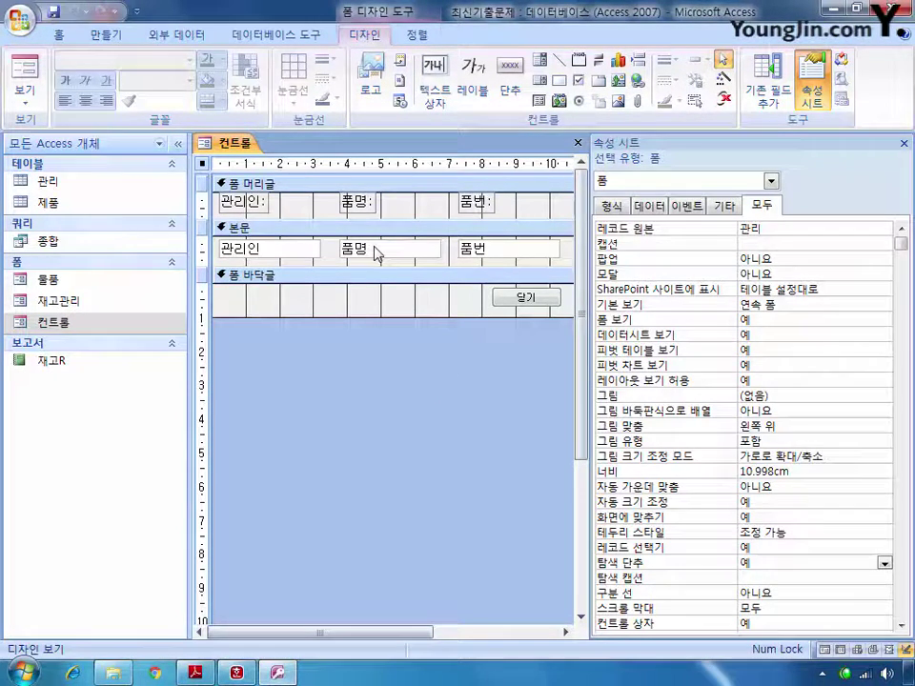
click(490, 250)
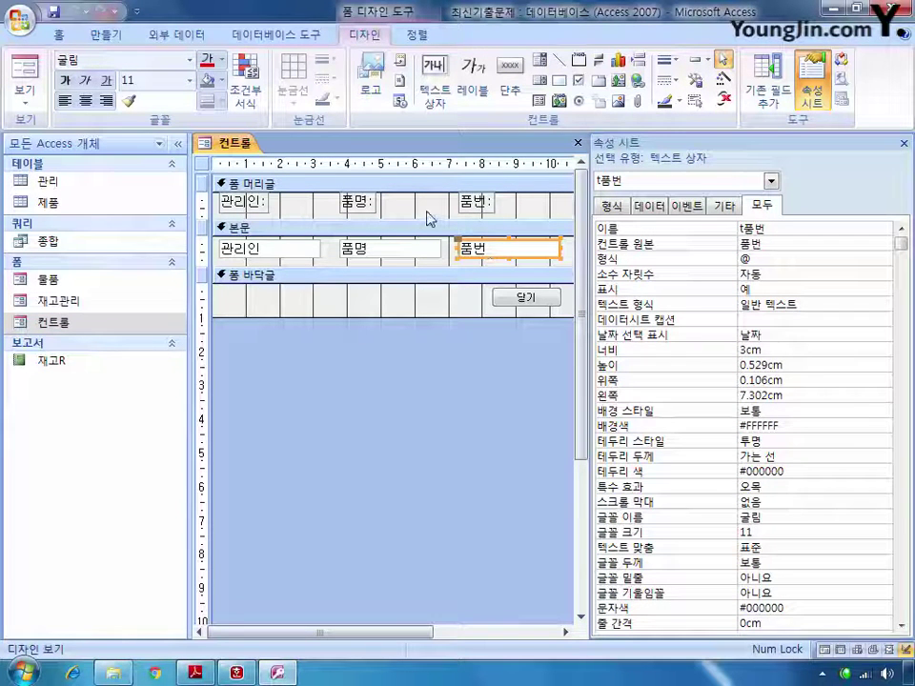
click(60, 38)
click(107, 36)
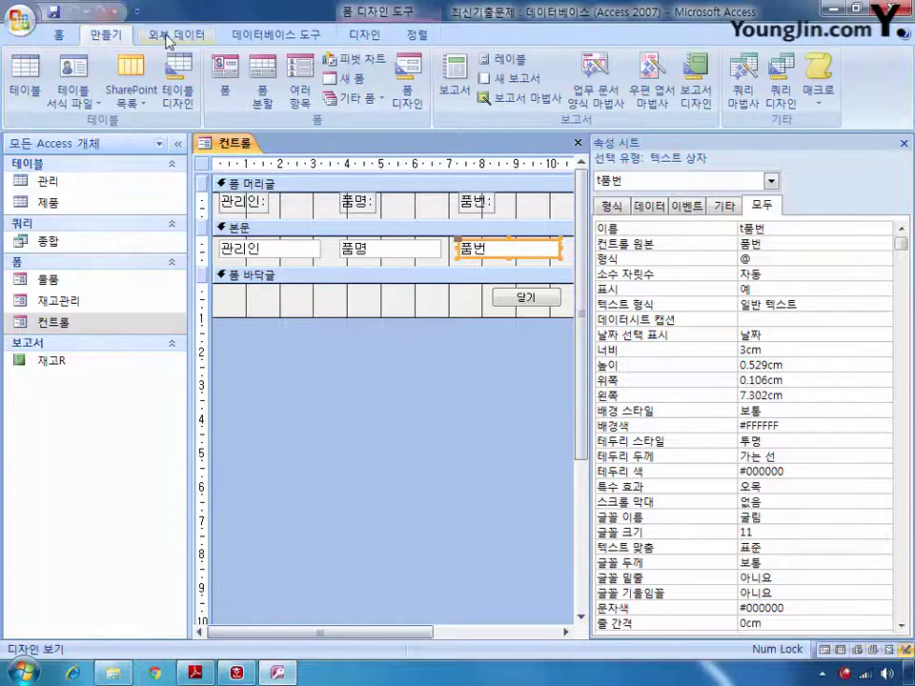
click(365, 35)
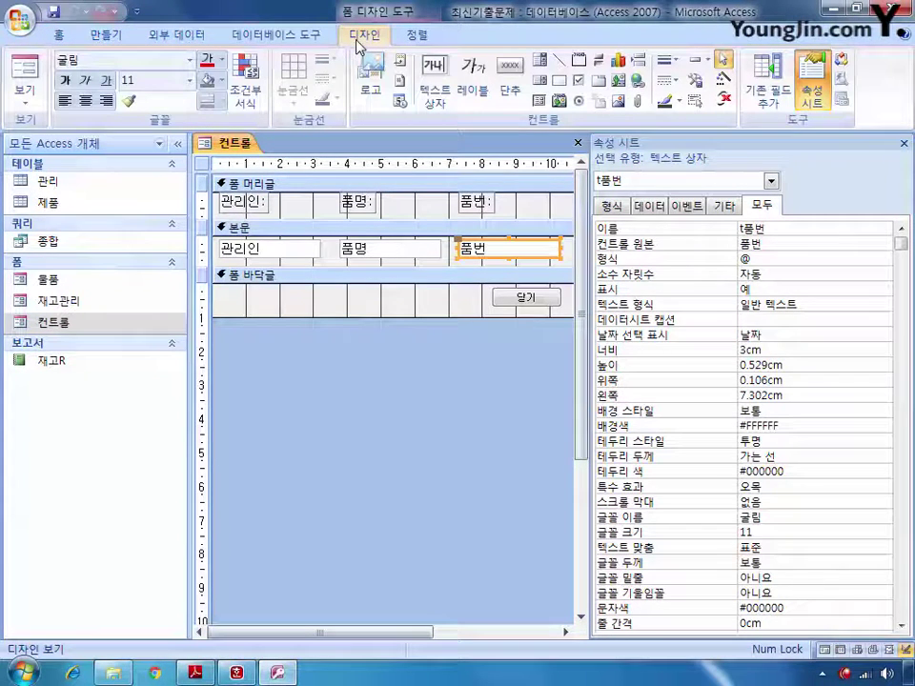
click(245, 95)
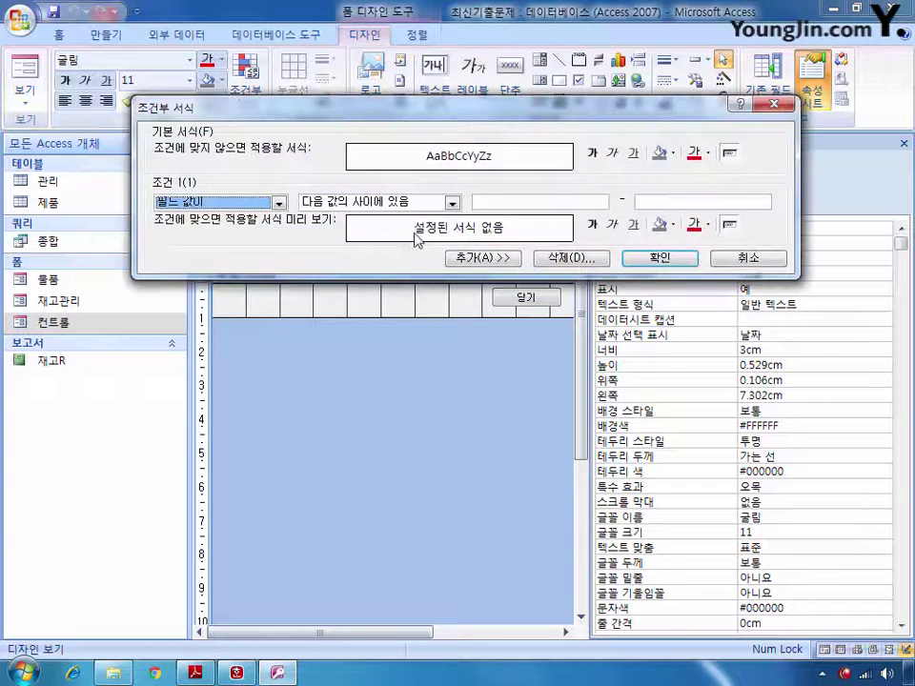
- Set condition 1 to the expression type (식이) with italic as its formatting
click(279, 202)
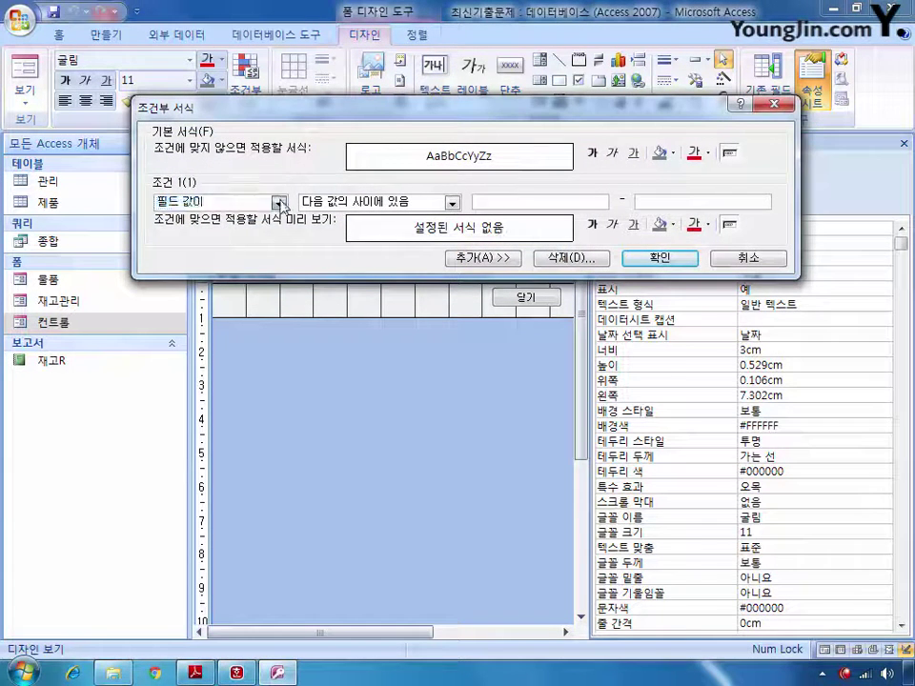
click(244, 231)
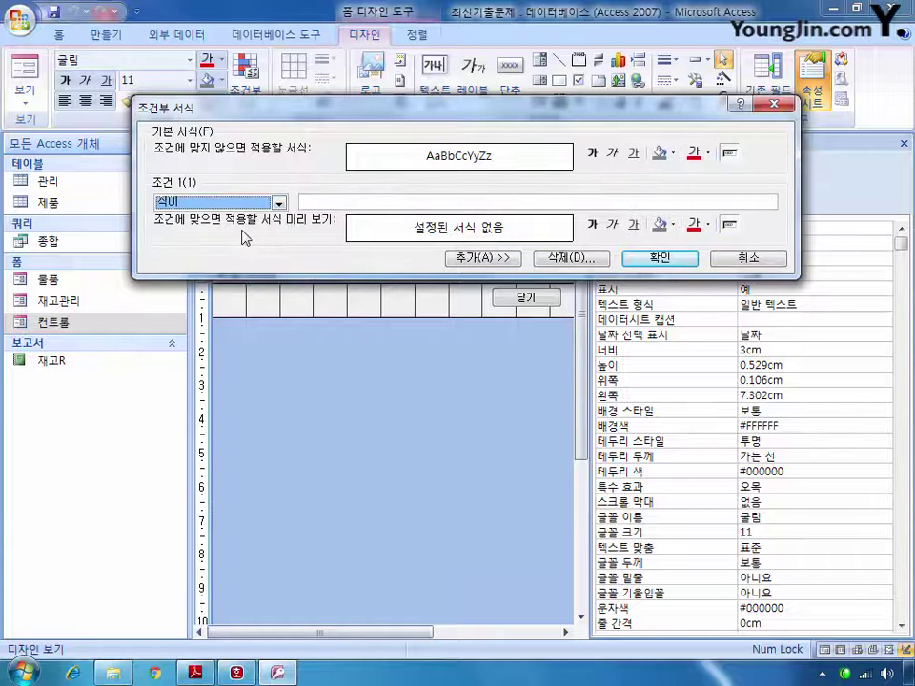
click(359, 202)
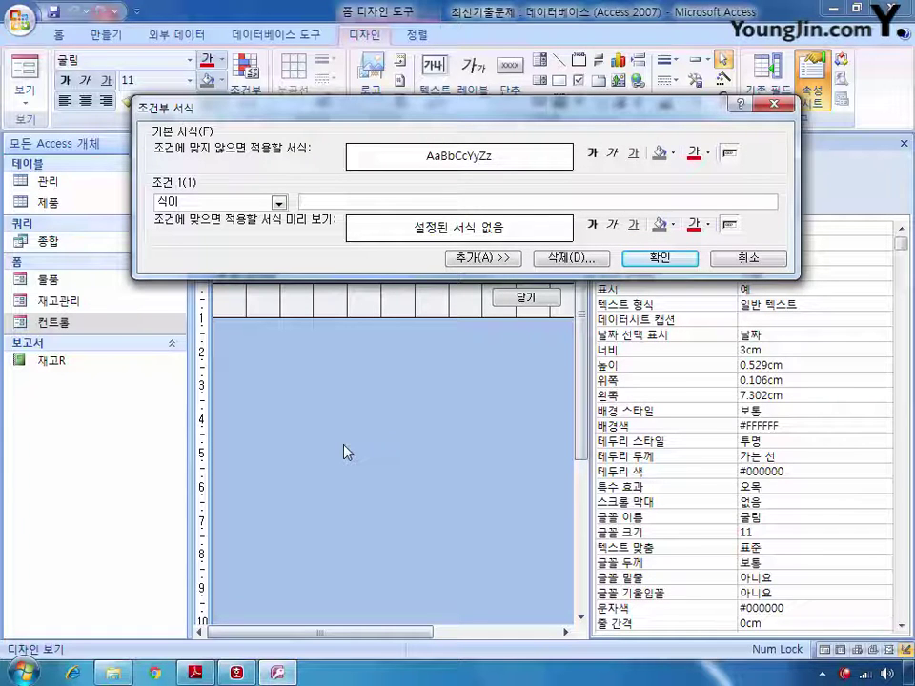
click(614, 226)
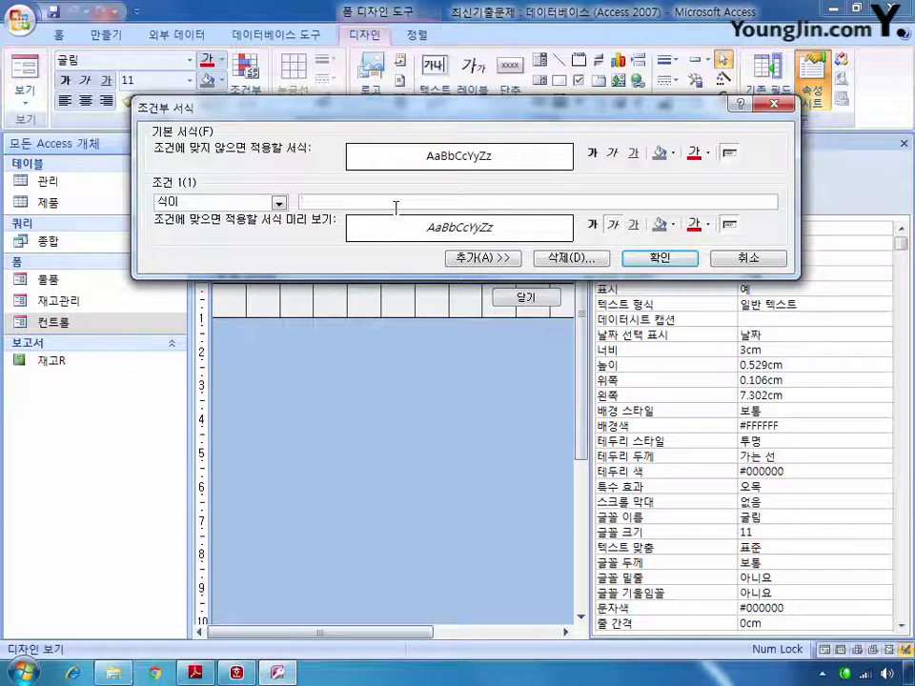
- Enter =right([품번],1)="6" as the condition's expression and try to apply it
text(=right)
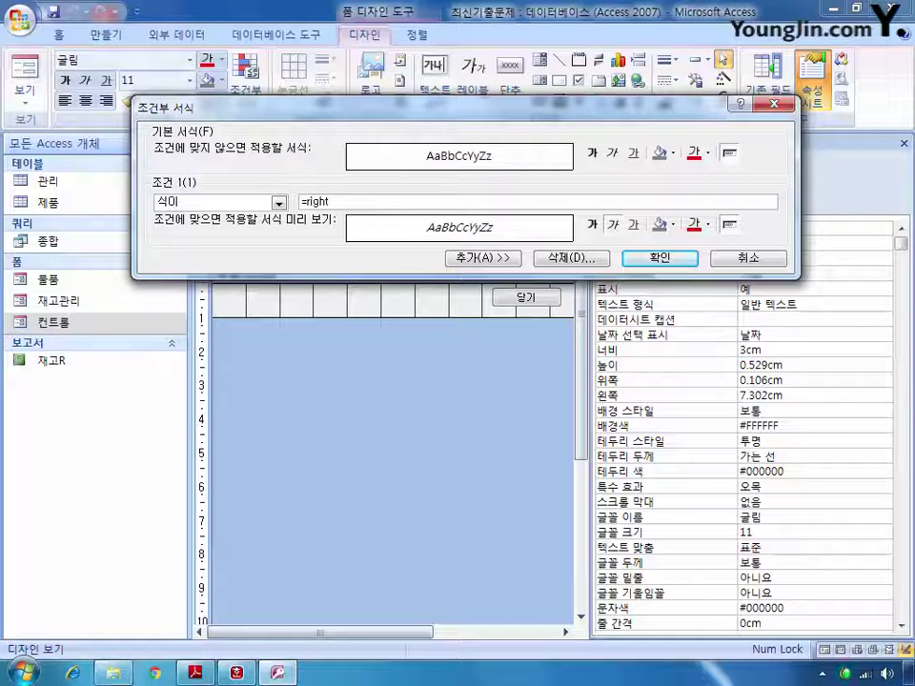
text(()
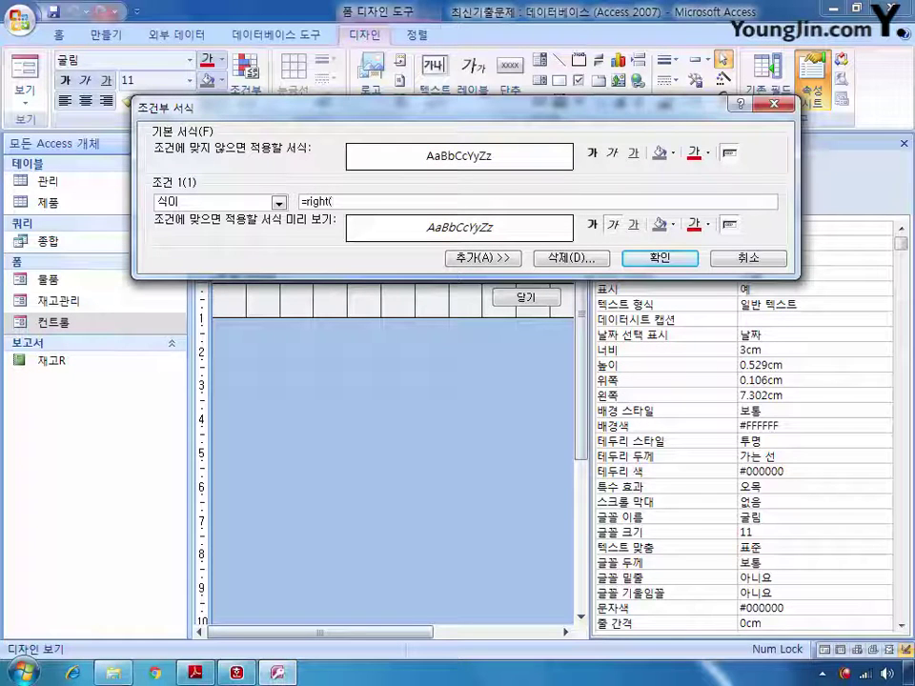
text([vn폼필)
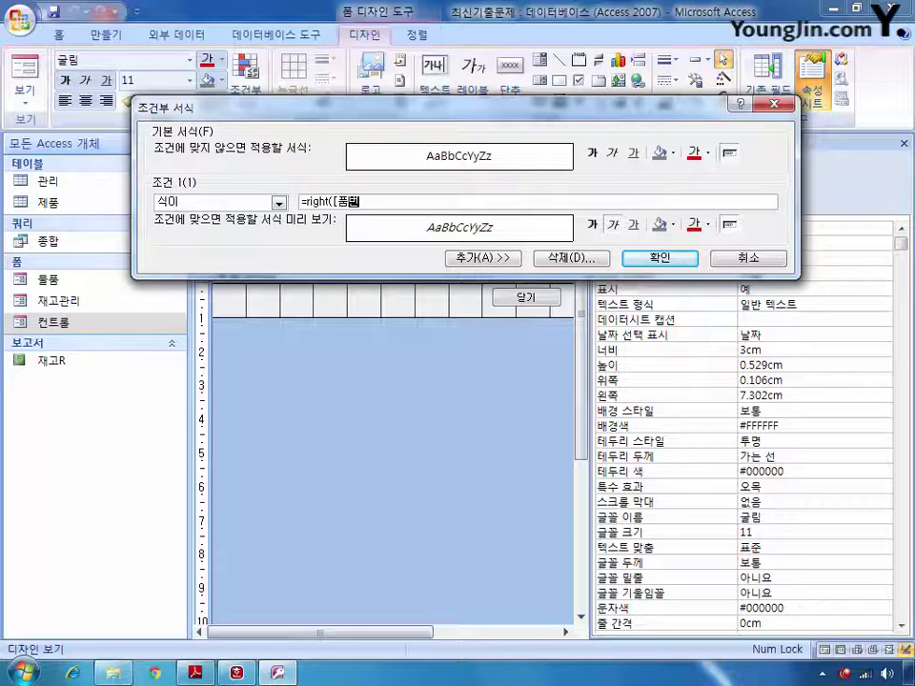
text(],1)
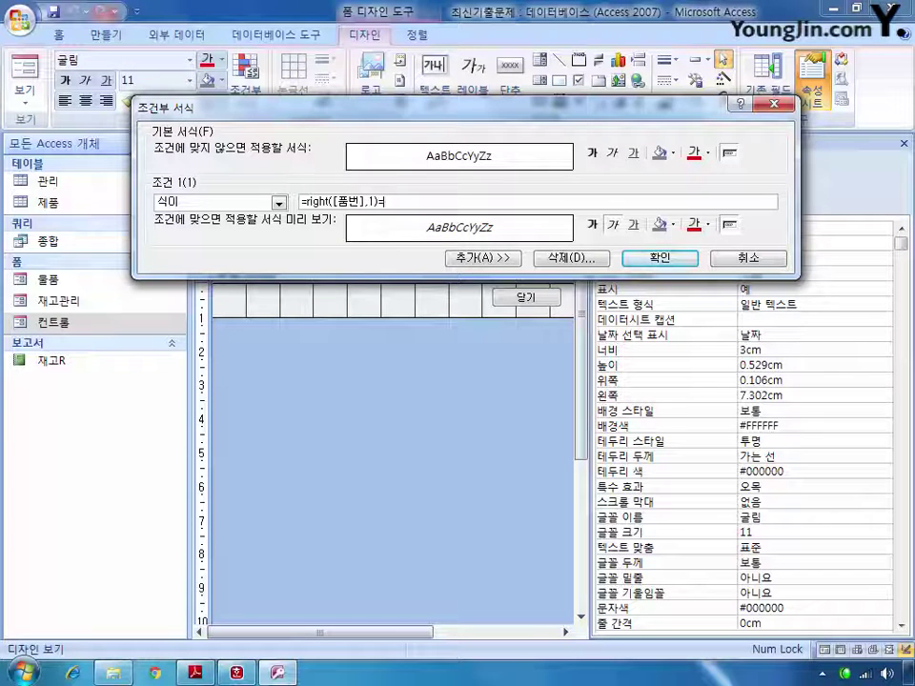
text(=")
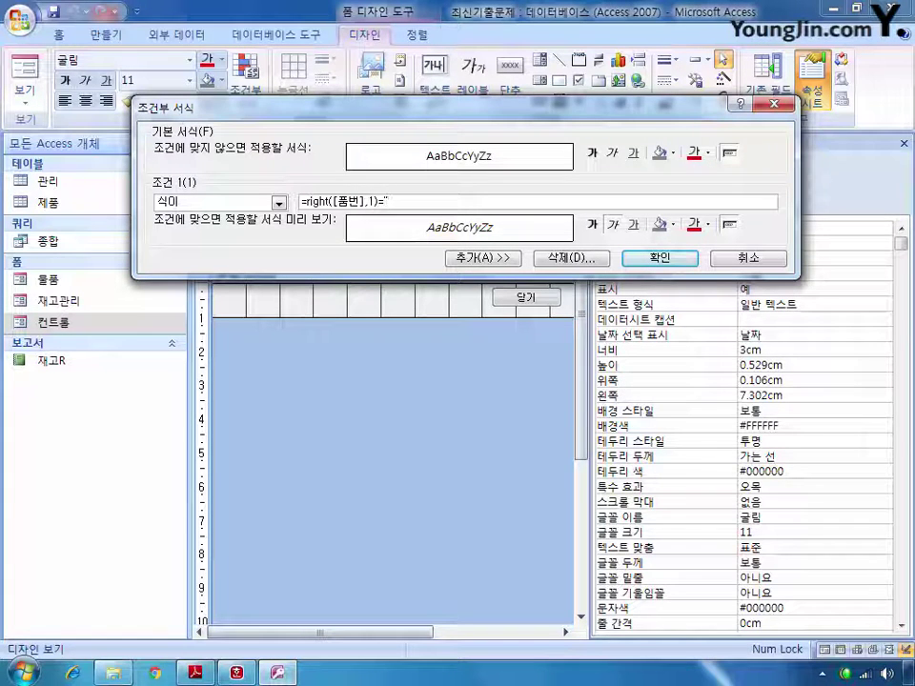
text(6")
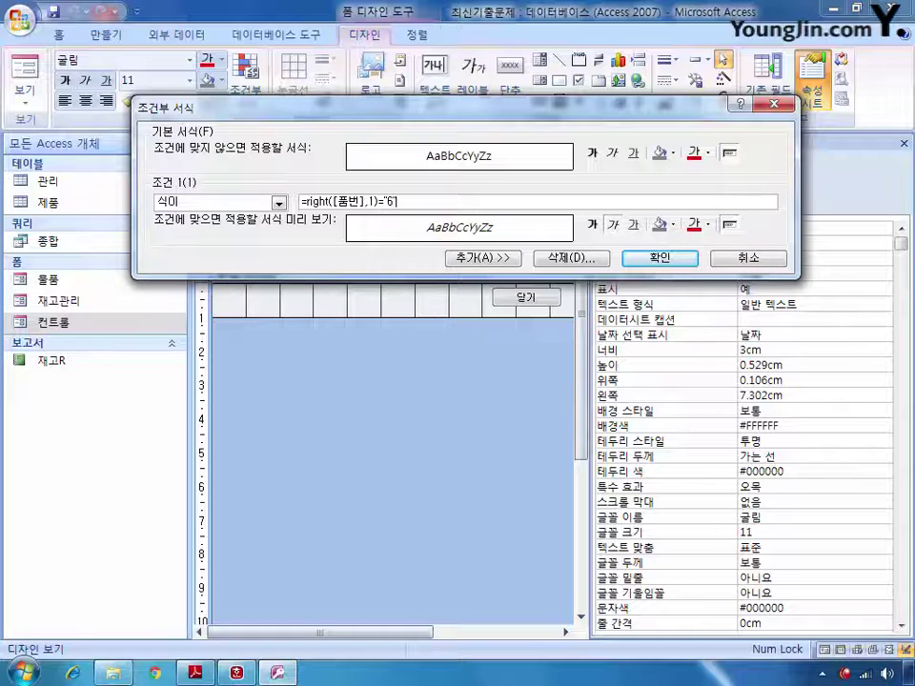
click(654, 260)
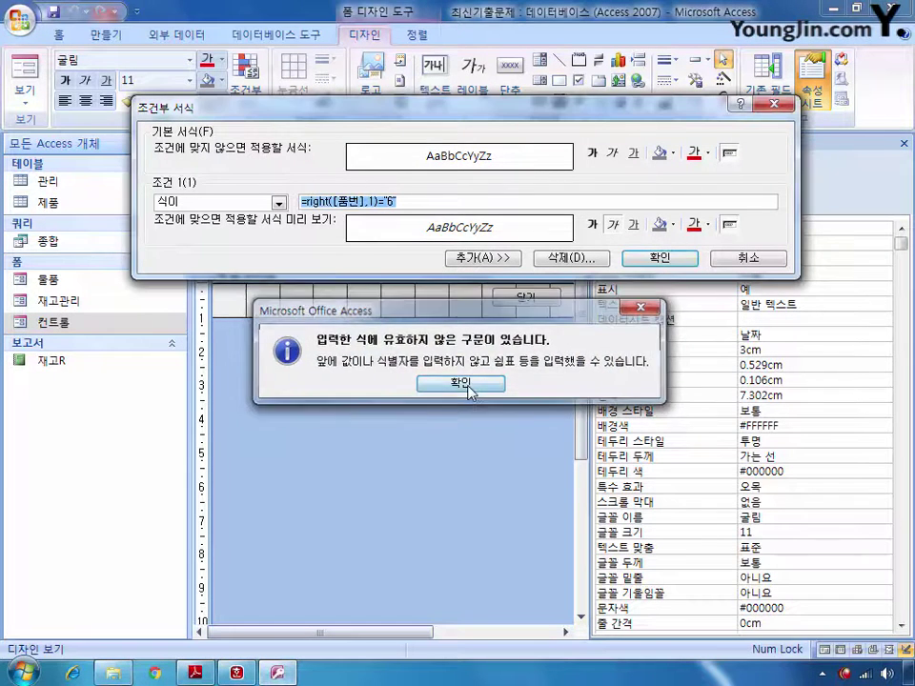
click(466, 385)
- Remove the leading equals sign so the condition reads right([품번],1)="6", and apply the conditional formatting
click(417, 200)
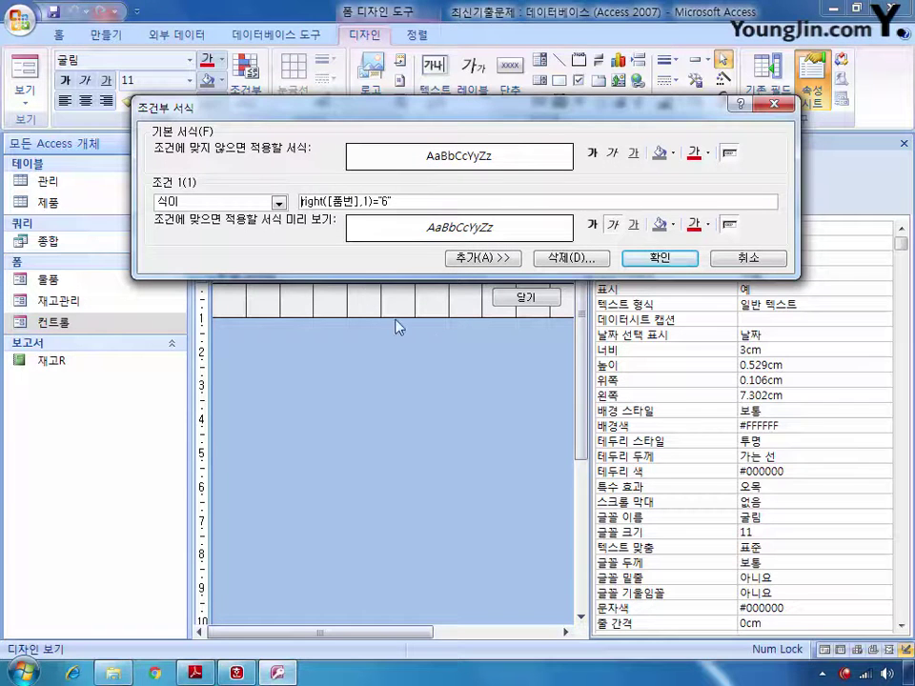
click(656, 257)
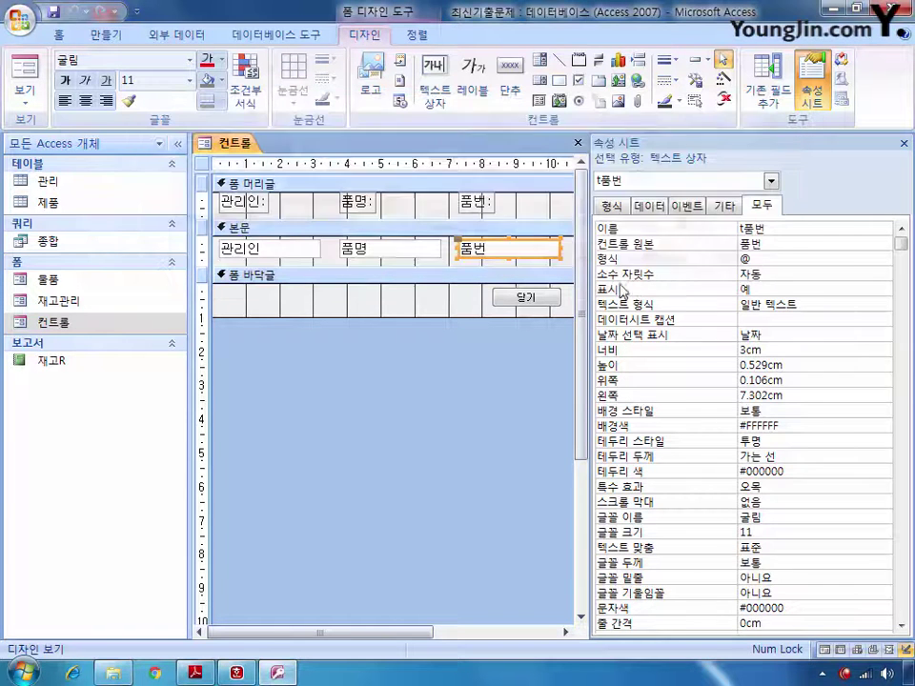
click(408, 418)
- Assign an event procedure to the 닫기 button's On Click event and open its code
click(525, 298)
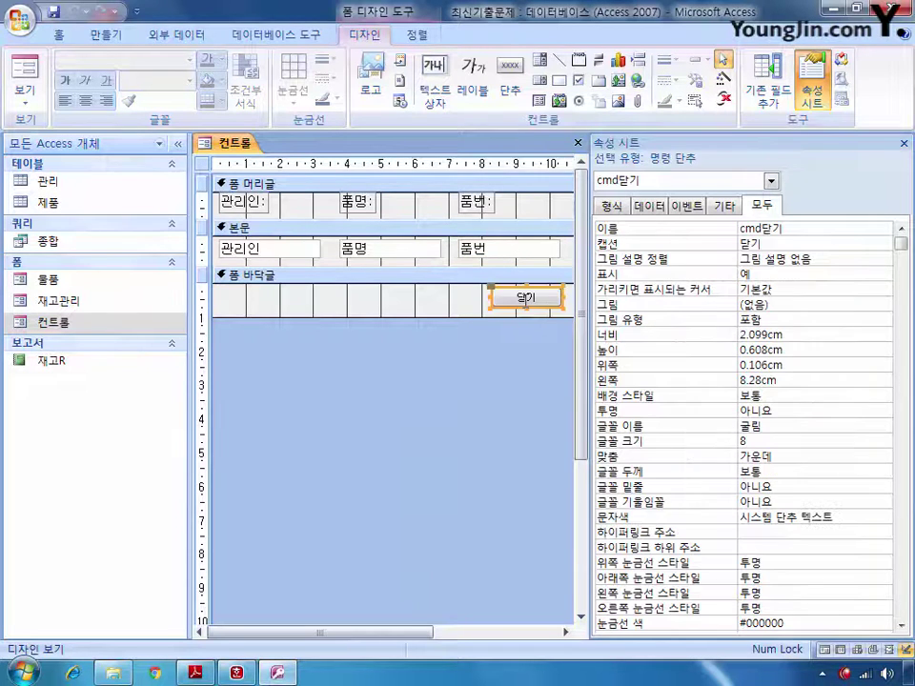
click(687, 205)
click(762, 229)
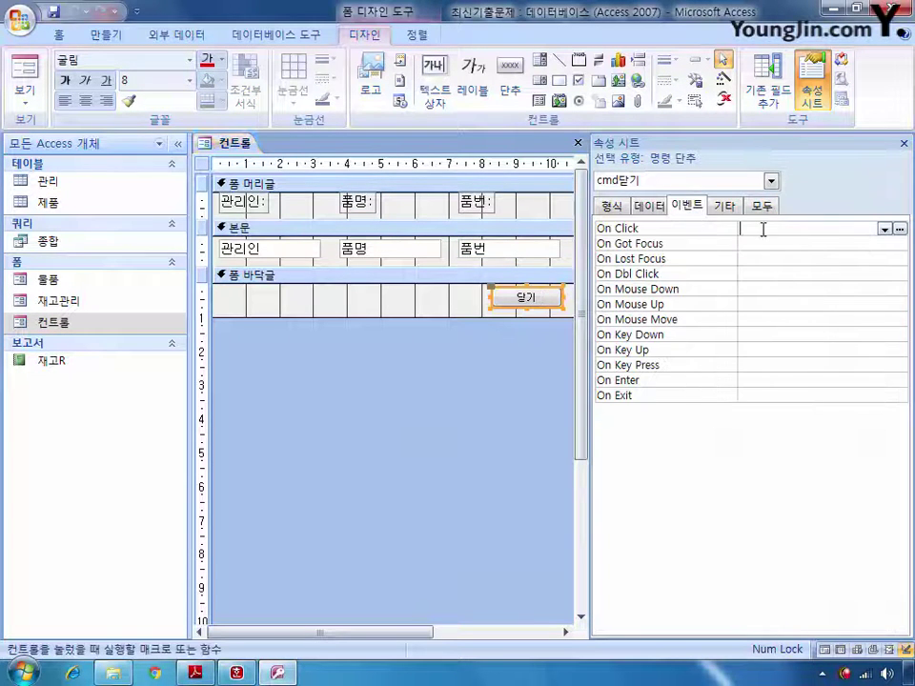
click(884, 228)
click(864, 242)
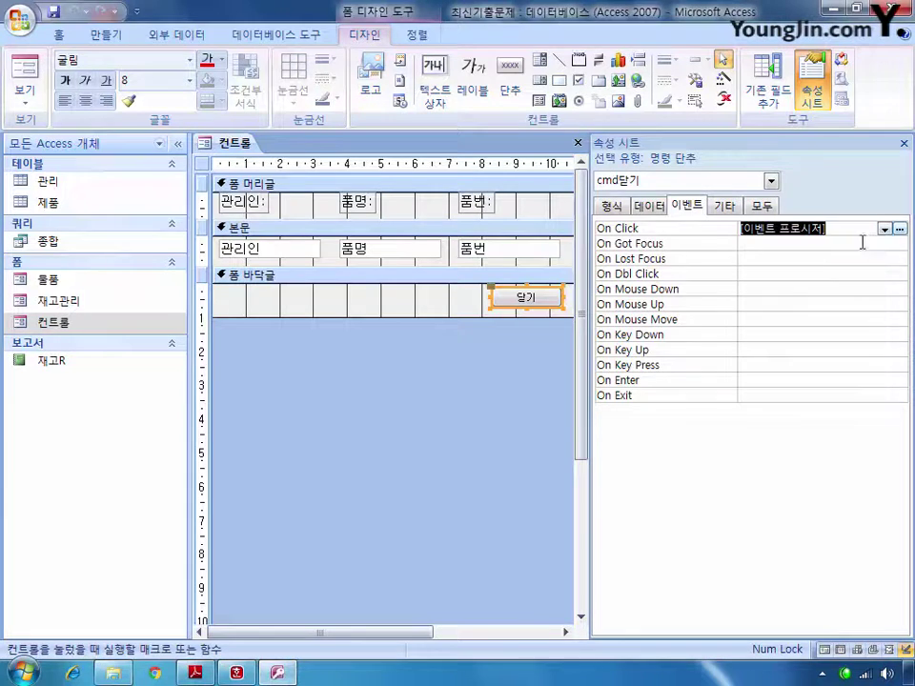
click(898, 229)
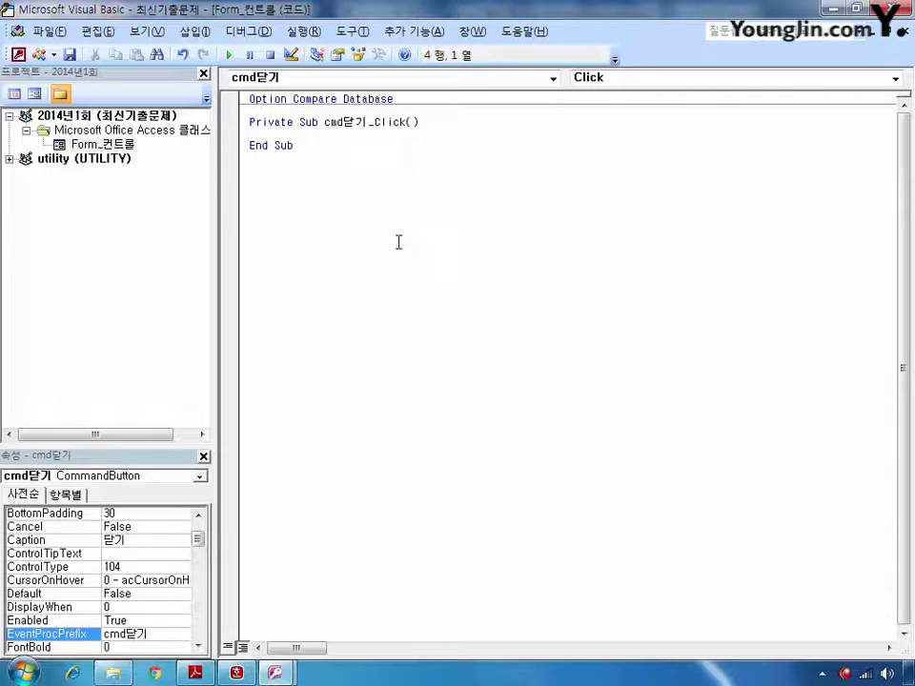
- Begin the cmd닫기_Click procedure with a DoCmd.Close statement that takes acForm as its object type
key(BackSpace)
text(docm)
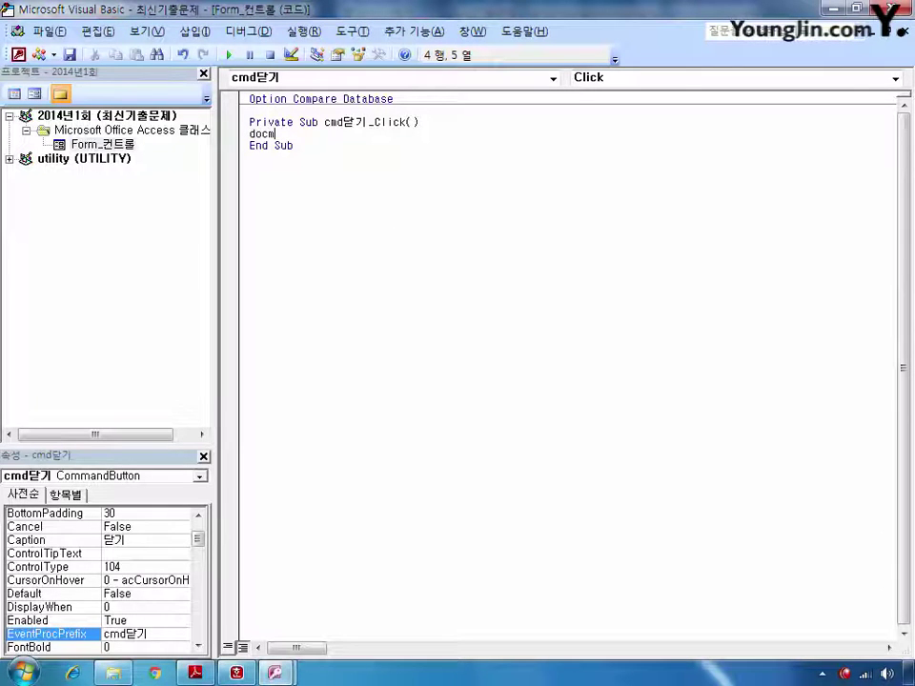
text(d.clos)
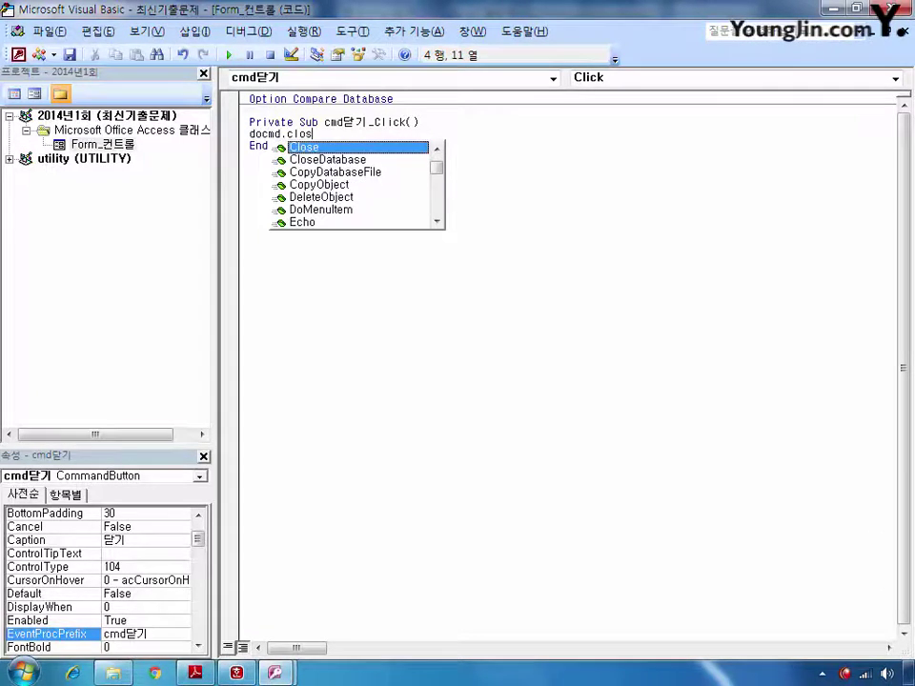
text(e ac)
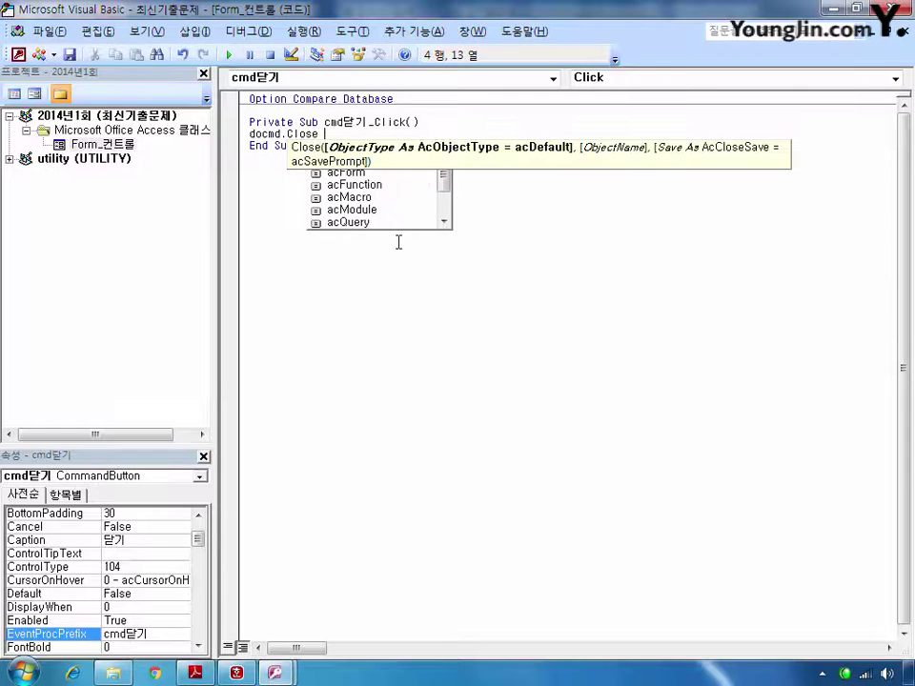
key(Down)
key(Down)
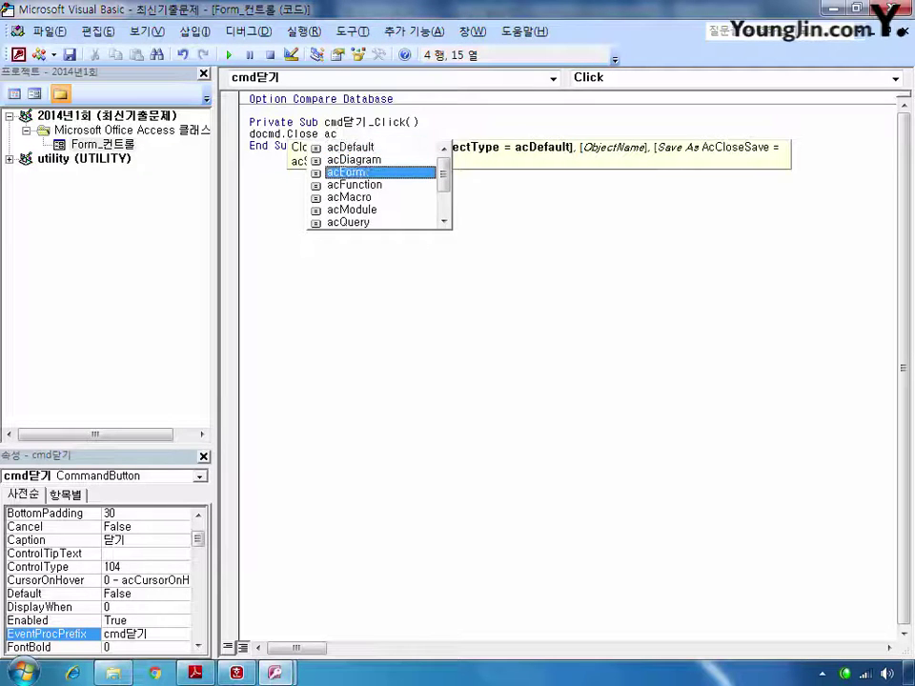
key(Tab)
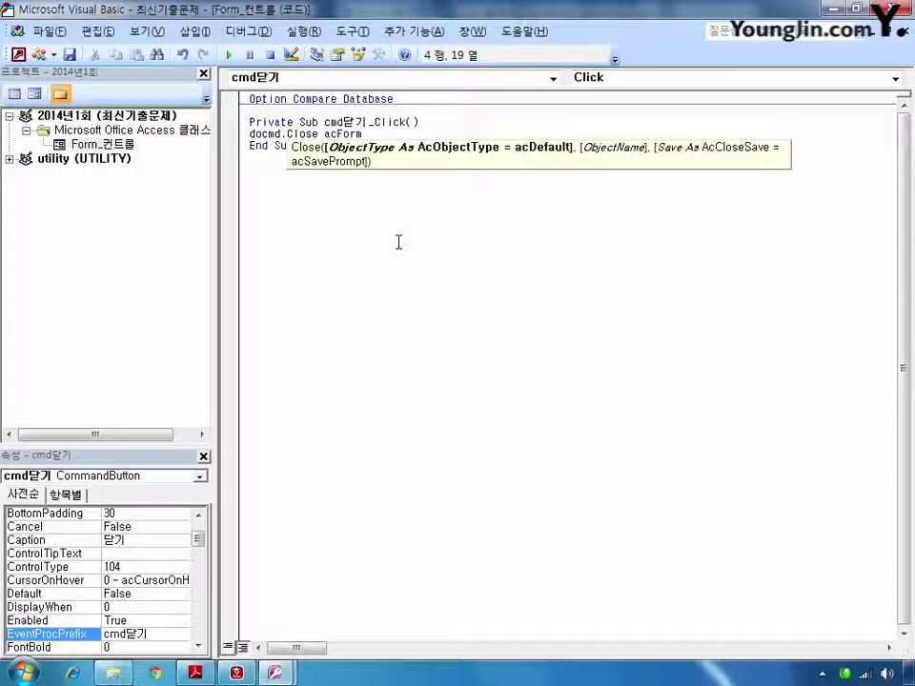
- Complete the DoCmd.Close statement with "컨트롤" as the object name and acSaveYes as the save option
text(, )
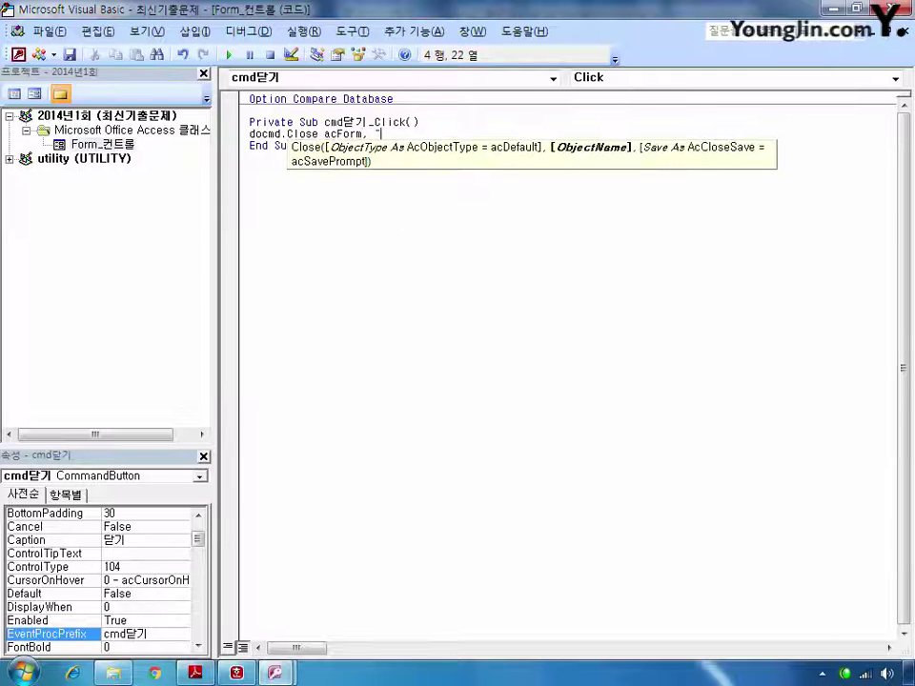
text("zj)
key(BackSpace)
key(BackSpace)
text(컨트롤")
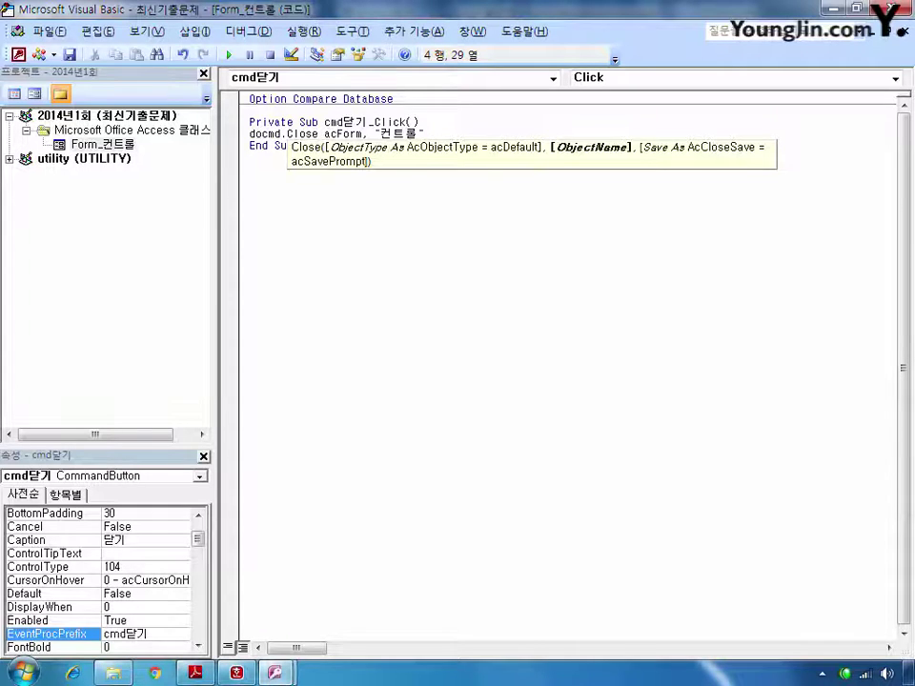
text(,)
key(Down)
key(Down)
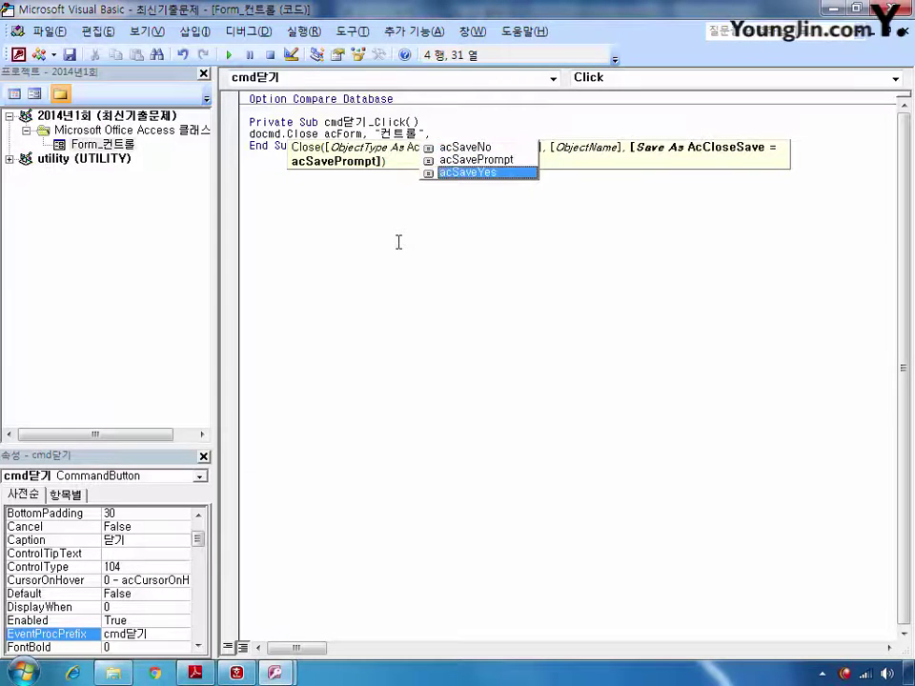
key(Tab)
key(Down)
key(Down)
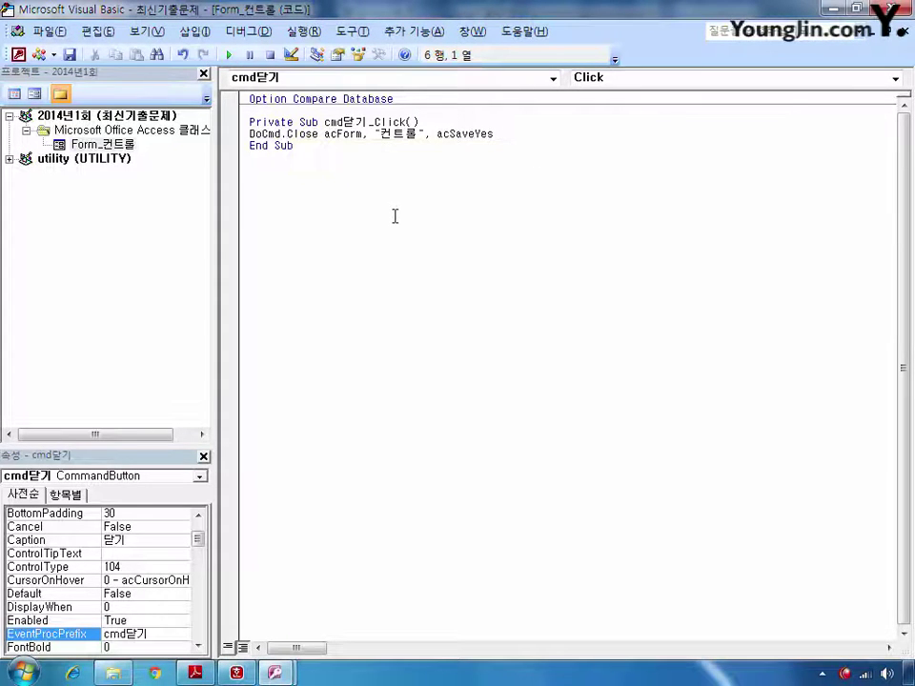
- Return from the code editor to the database and close the 컨트롤 form, saving its design changes
key(alt+q)
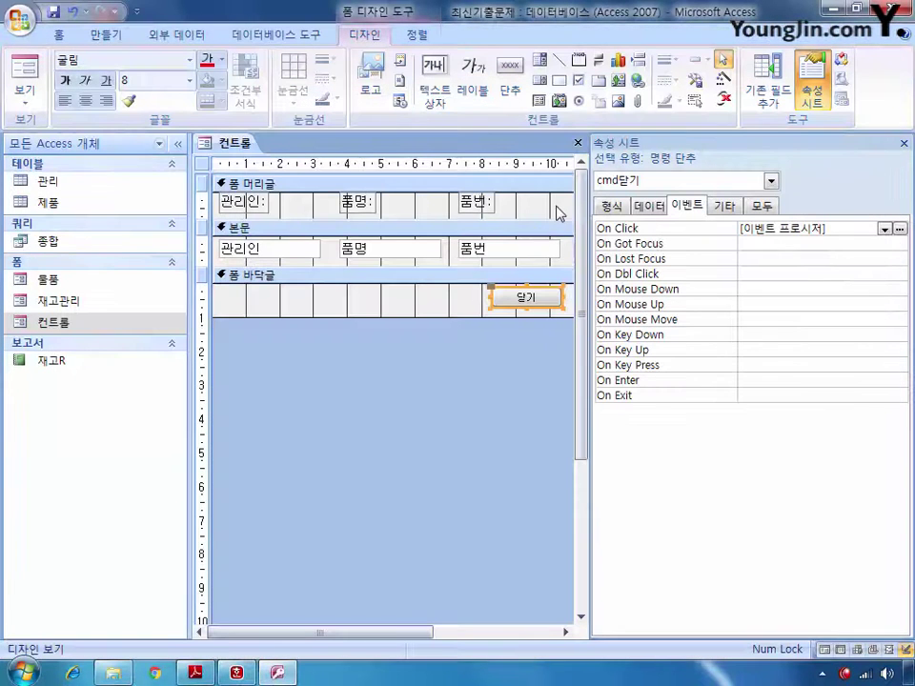
click(577, 142)
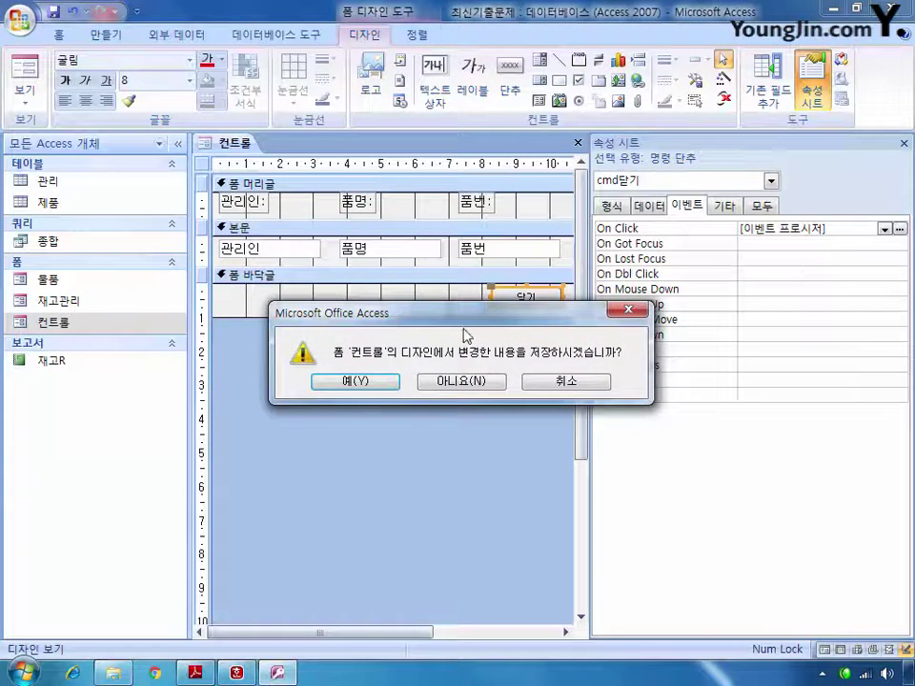
key(Return)
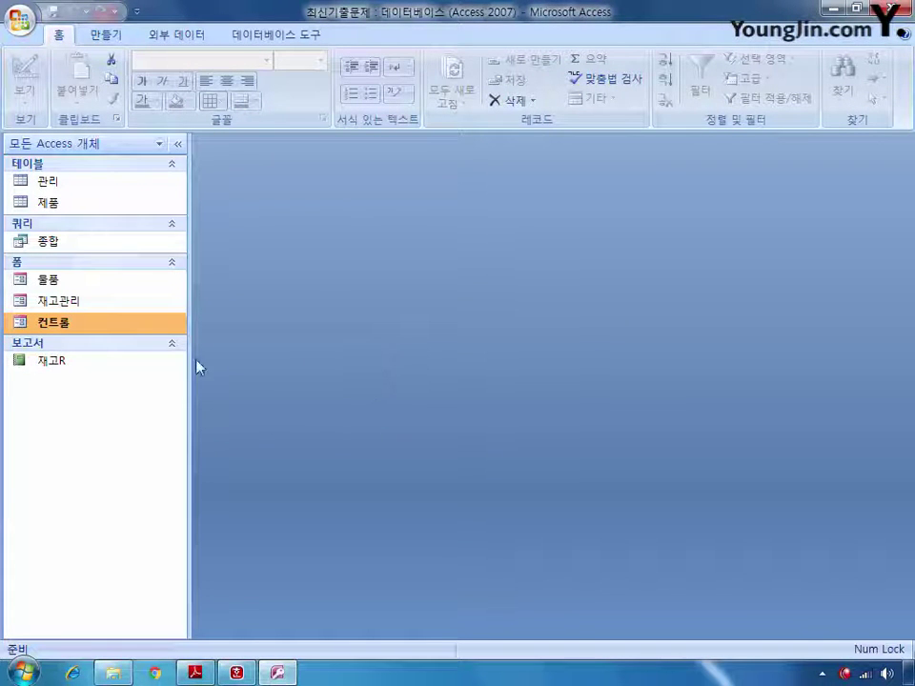
- Open the 재고R report in design view and set the 관리.관리인 group header's 반복 실행 구역 property to 예
right_click(68, 360)
click(124, 408)
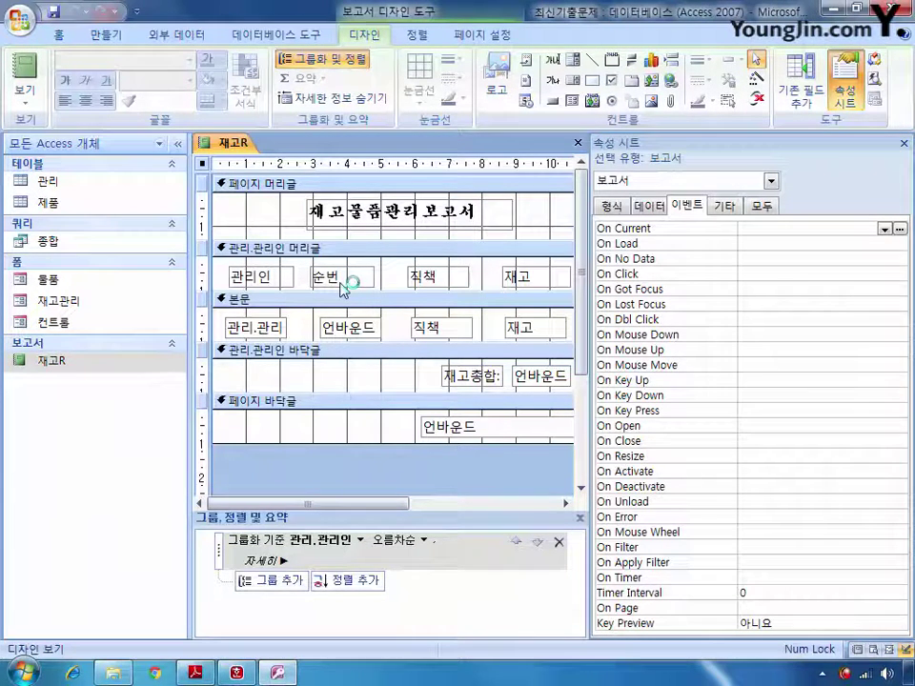
click(326, 250)
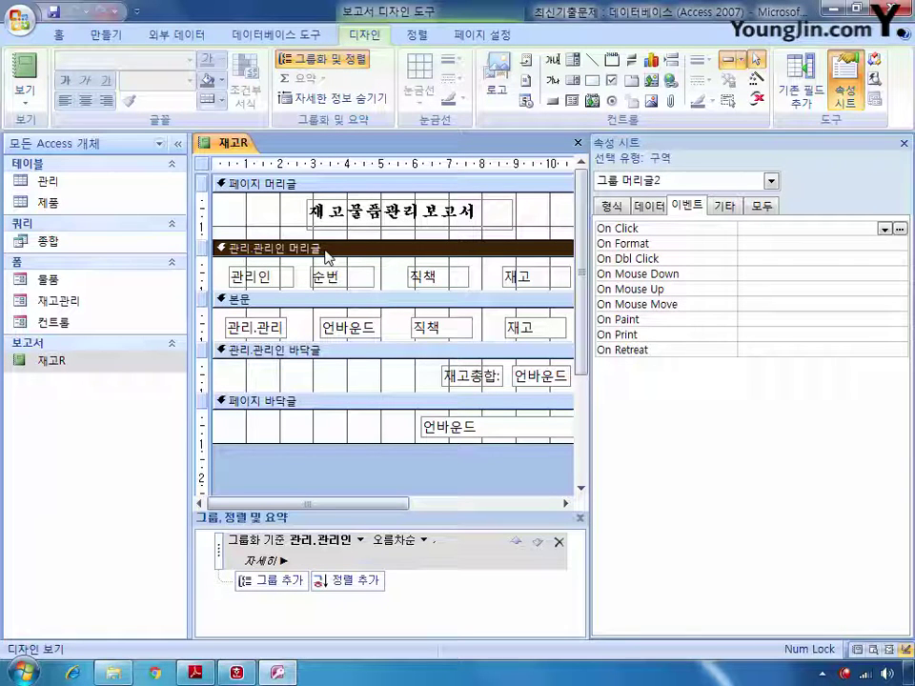
click(611, 206)
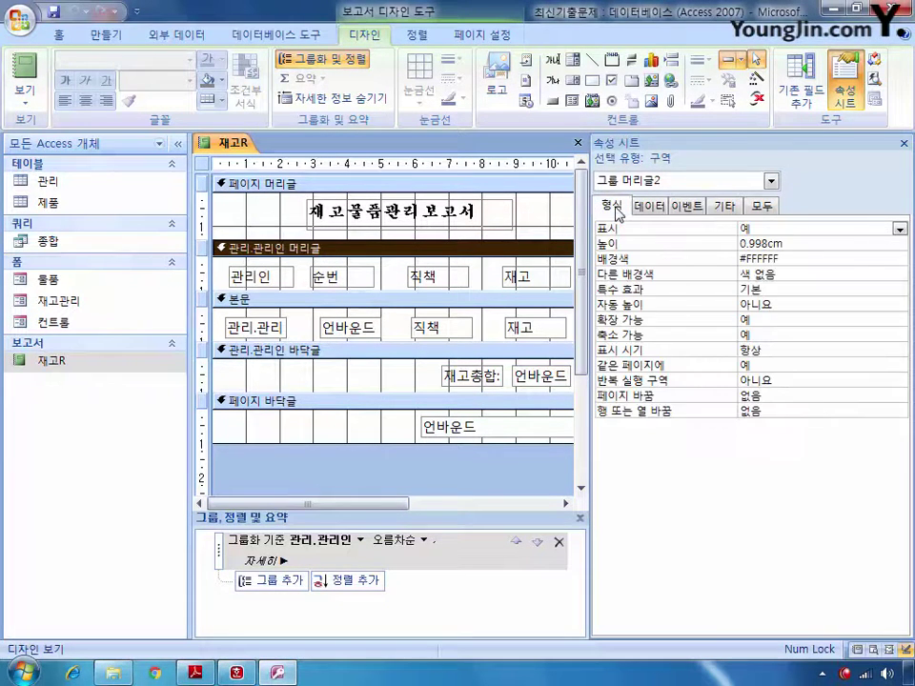
click(787, 379)
click(898, 380)
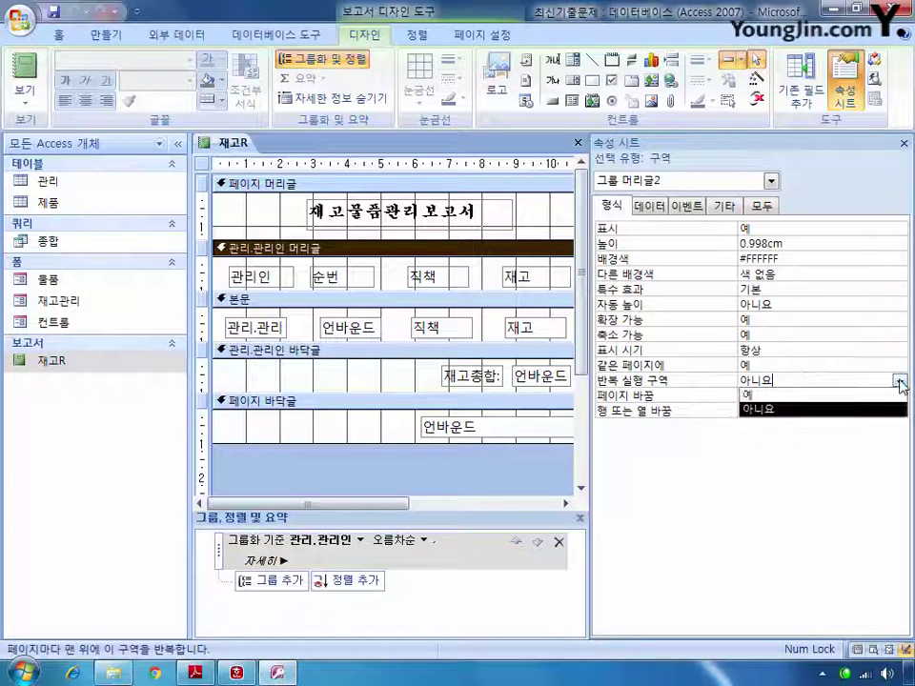
click(835, 395)
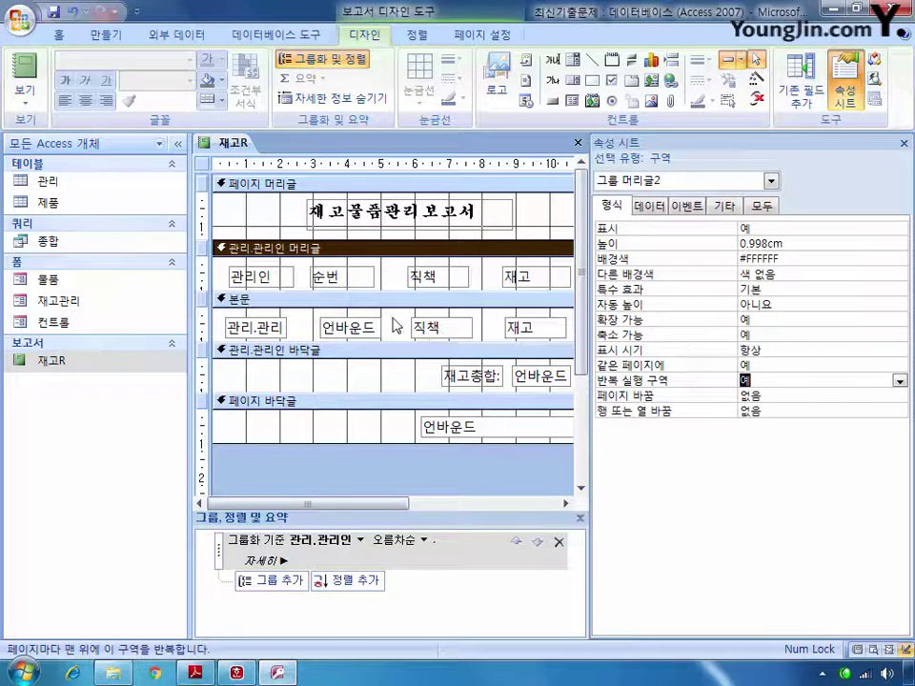
- Set the detail section's txt순번 text box to control source =1 with its running sum (누적 합계) by 그룹
click(348, 278)
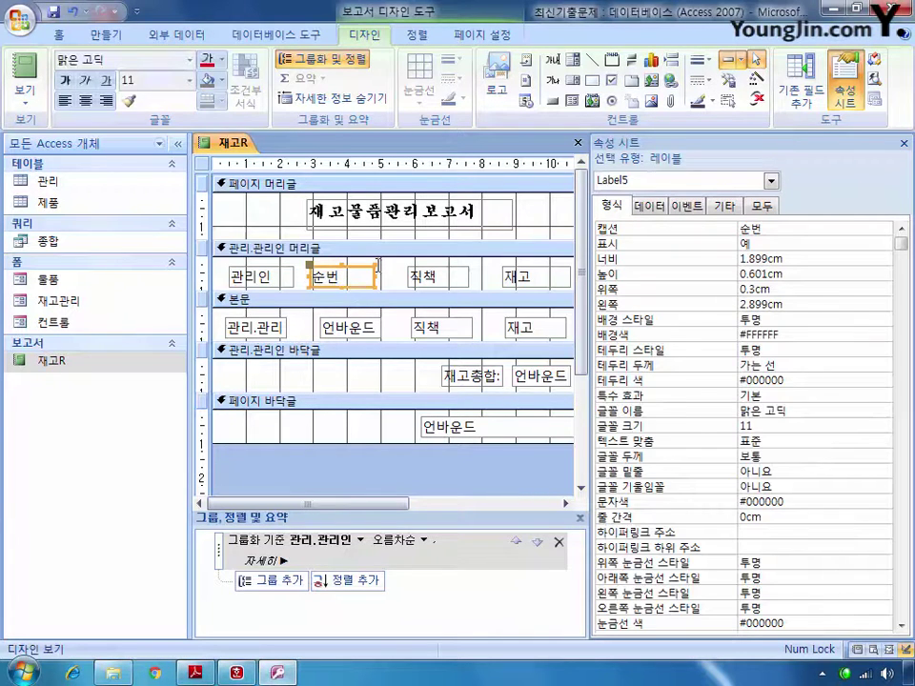
click(349, 327)
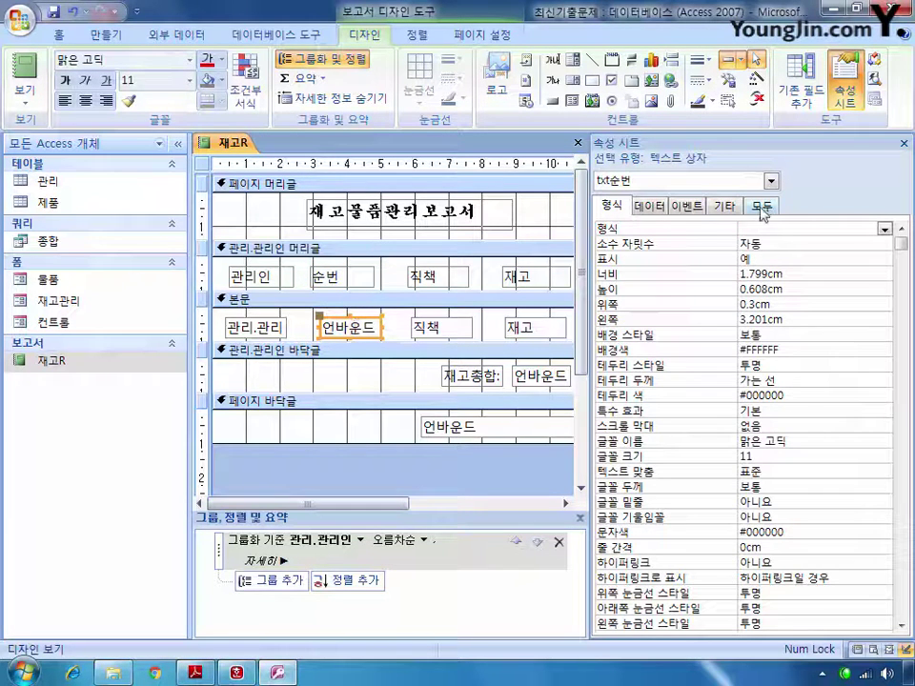
click(685, 206)
click(633, 208)
click(753, 230)
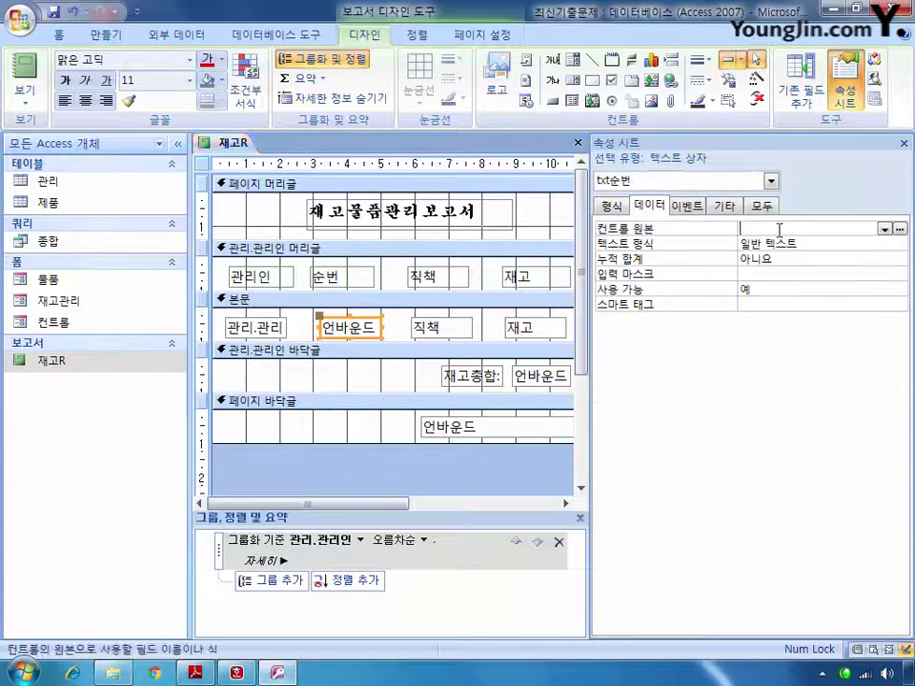
text(=1)
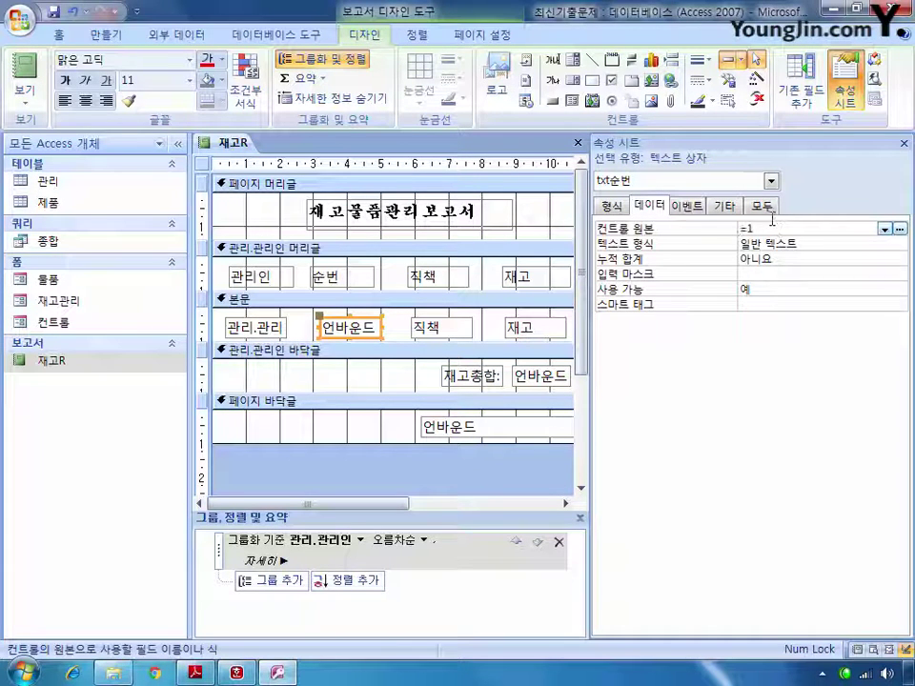
click(784, 258)
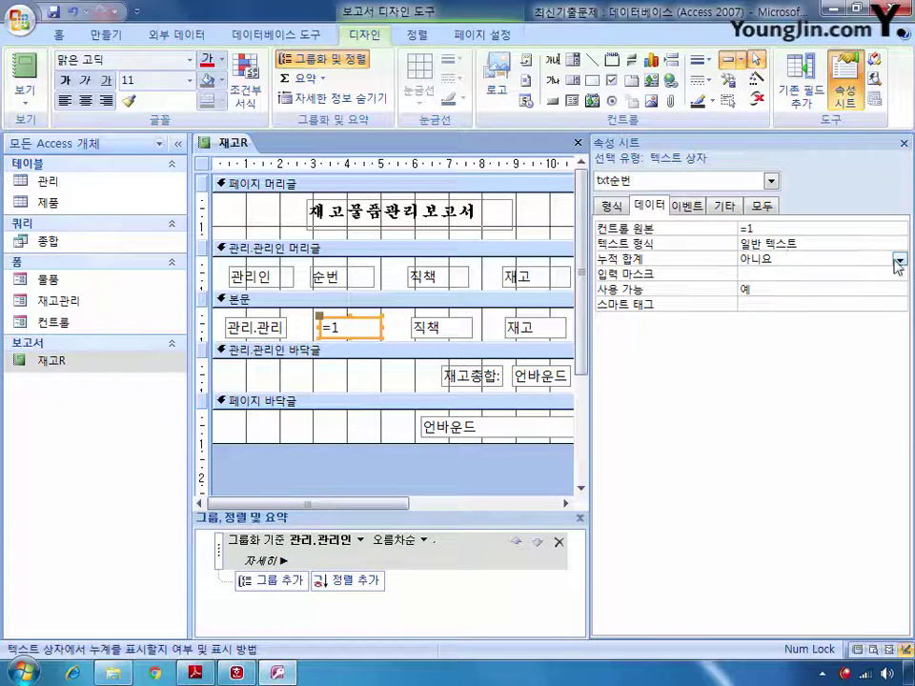
click(899, 259)
click(868, 288)
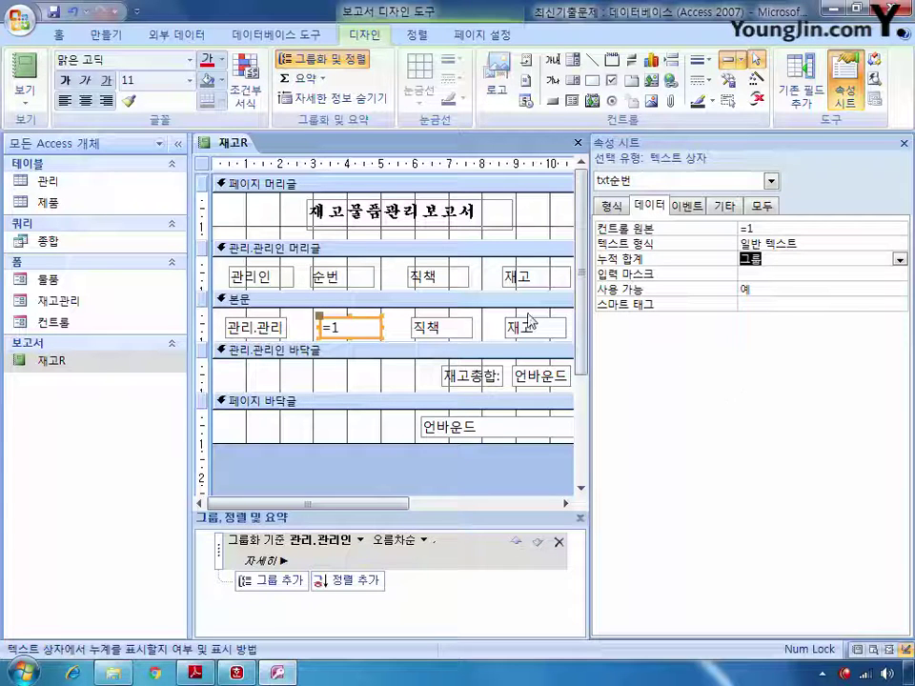
- Set 중복 내용 숨기기 to 예 for the txt직책 text box in the detail section
click(466, 332)
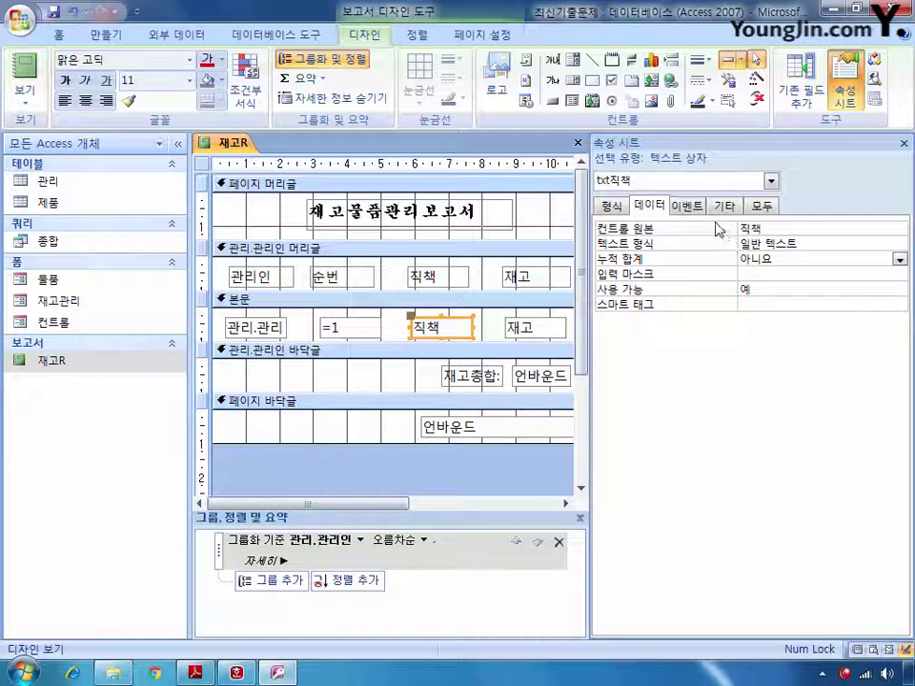
click(688, 205)
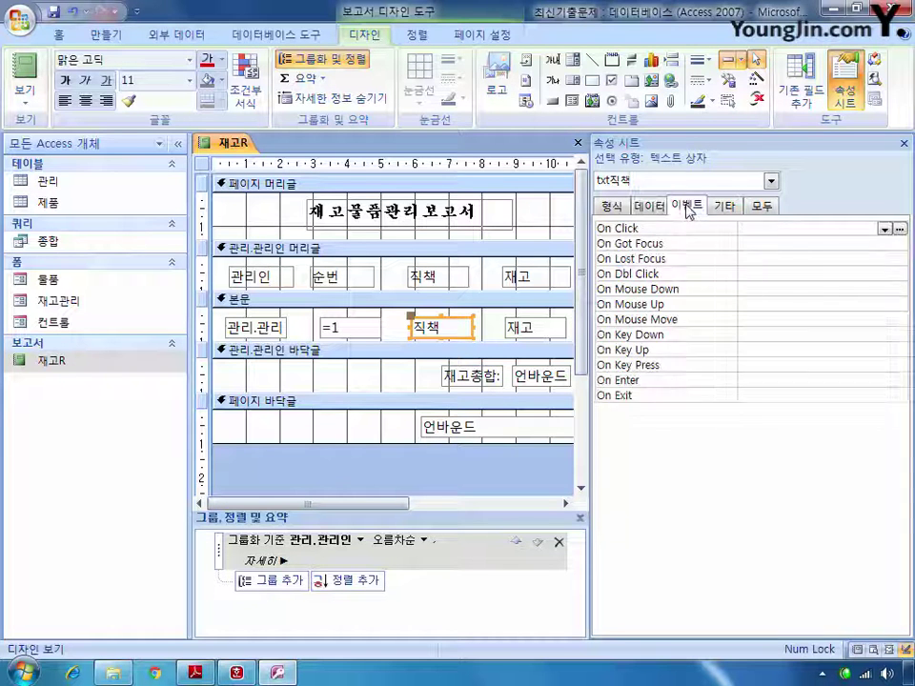
click(611, 206)
drag(898, 259, 899, 610)
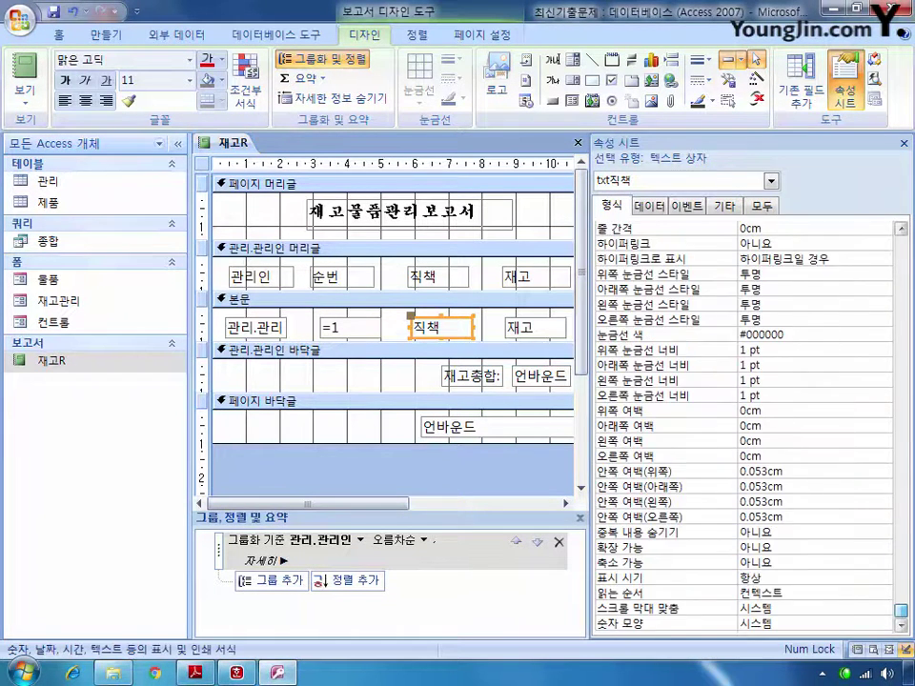
click(882, 533)
click(884, 533)
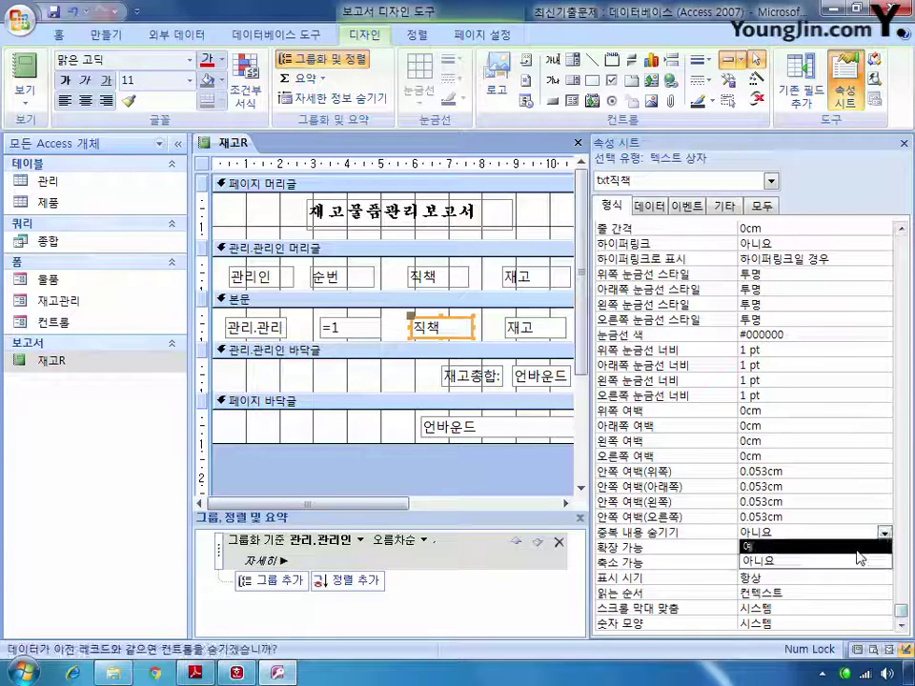
click(840, 547)
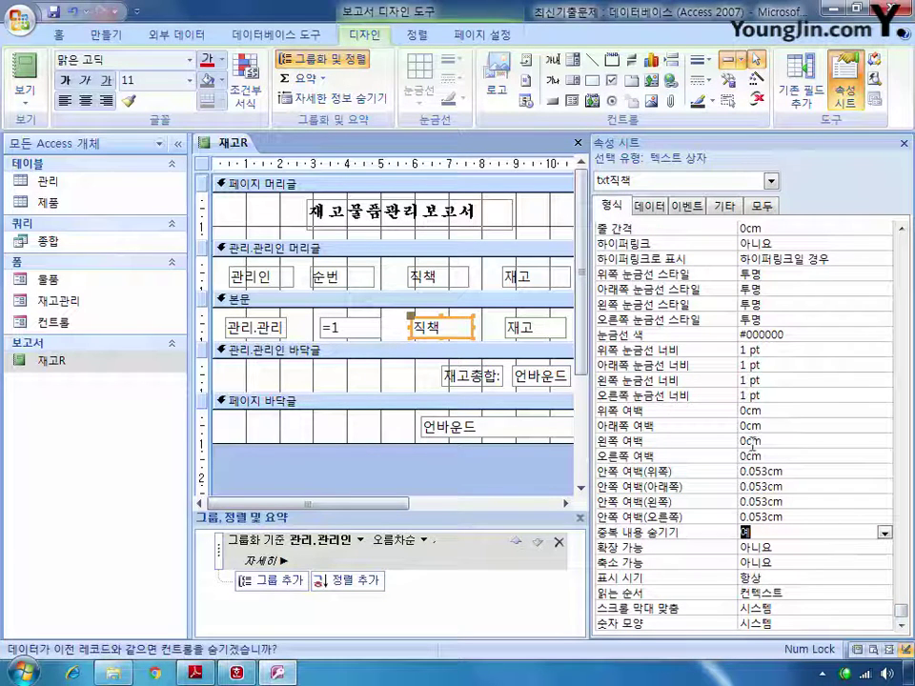
- Set the control source of the txt재고합계 text box in the 관리.관리인 footer to =sum([재고])
click(540, 378)
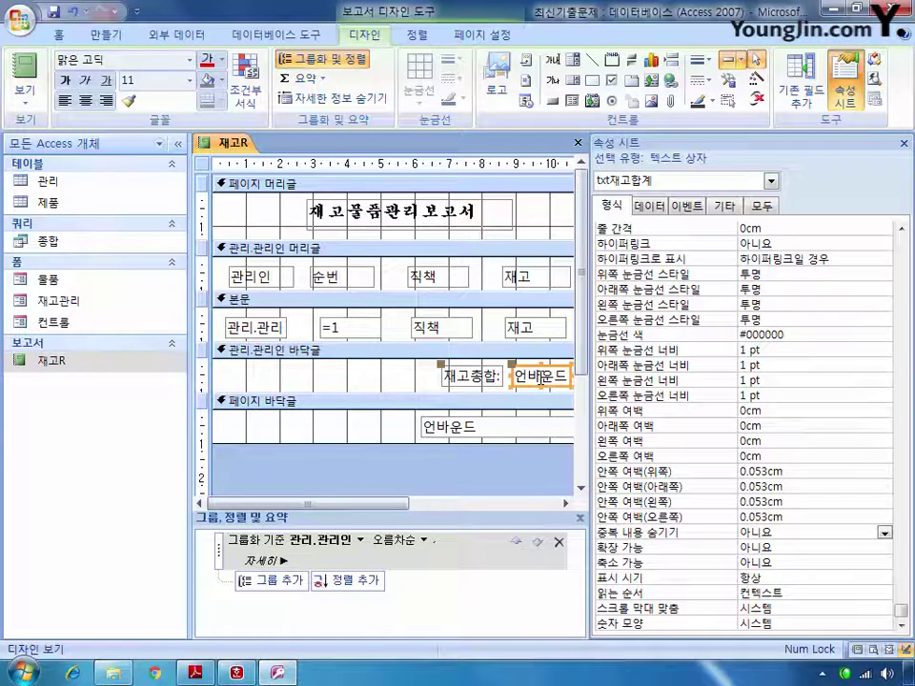
click(650, 205)
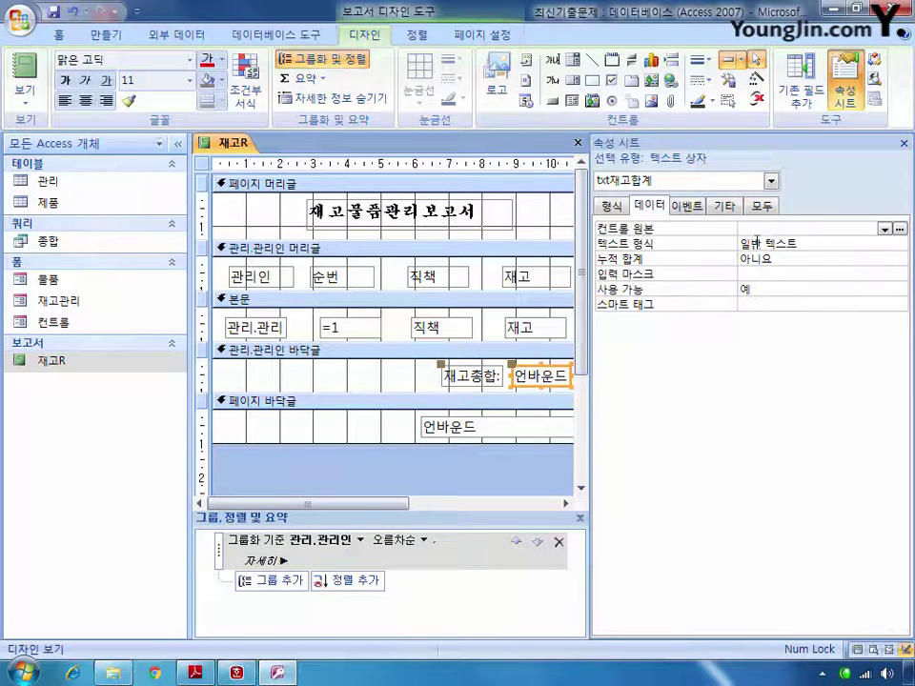
click(768, 229)
text(=녀)
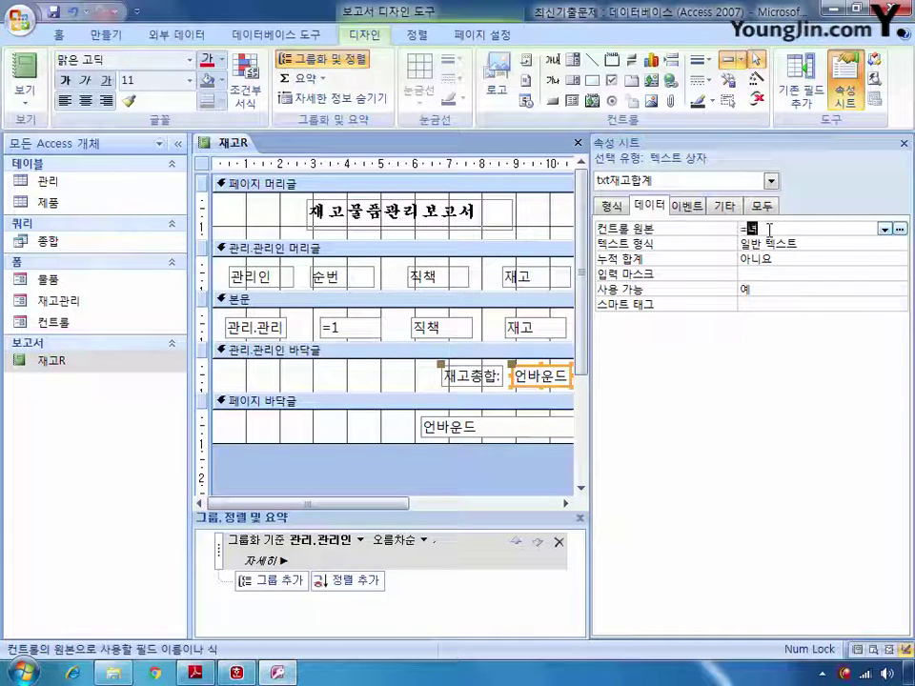
key(BackSpace)
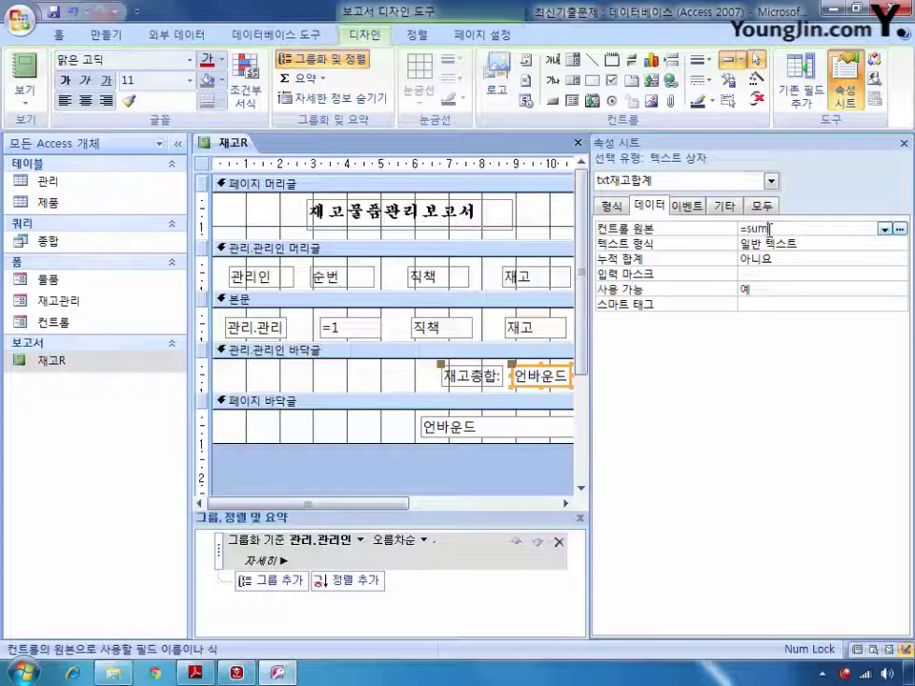
text(sum(재고)
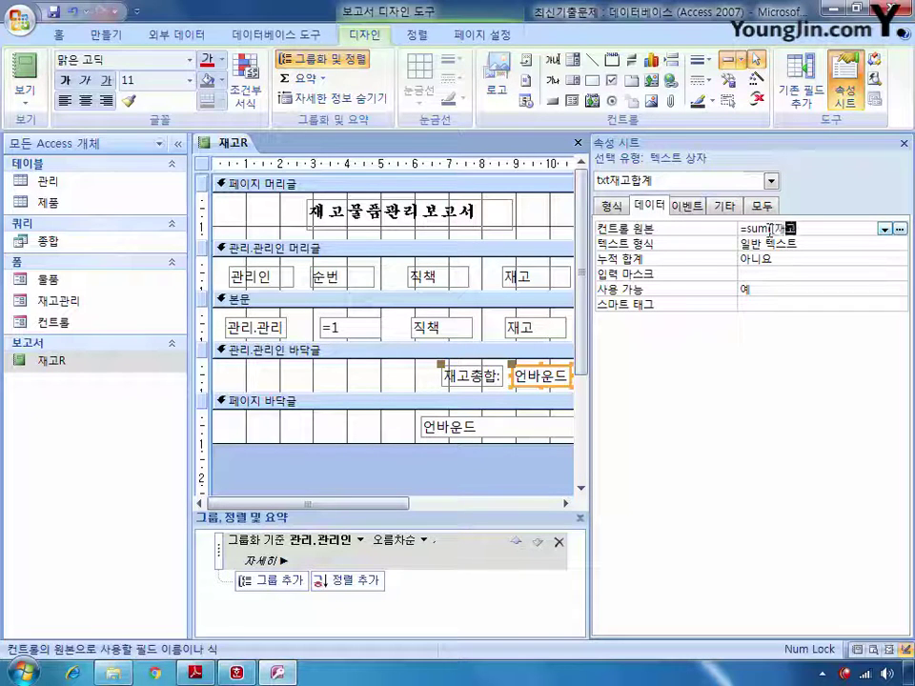
text())
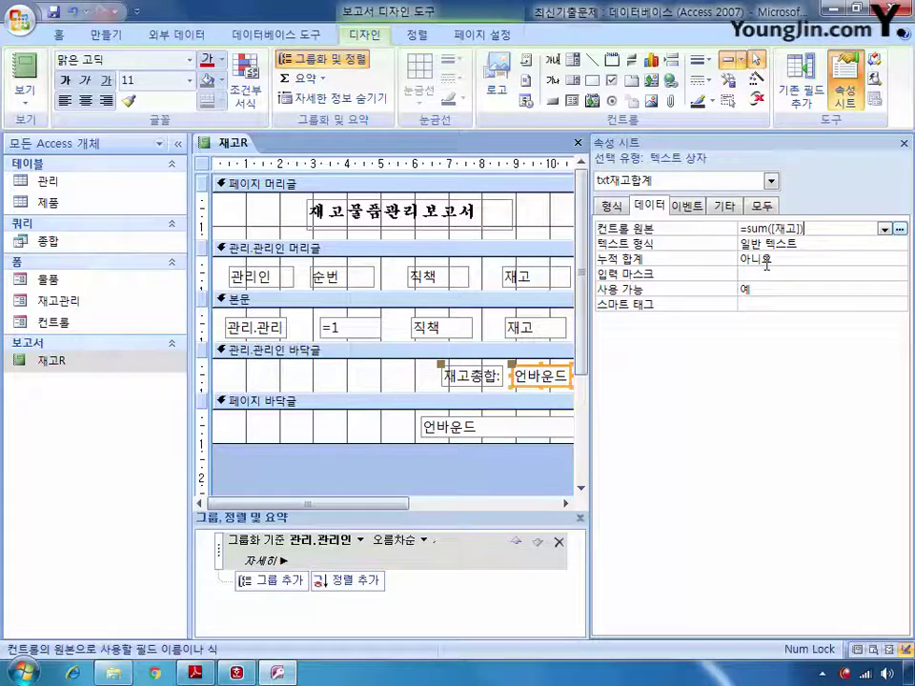
- Set the page footer's txt페이지 control source to ="현재페이지 : " & [page] & "페이지" using the 확대/축소 window
click(431, 427)
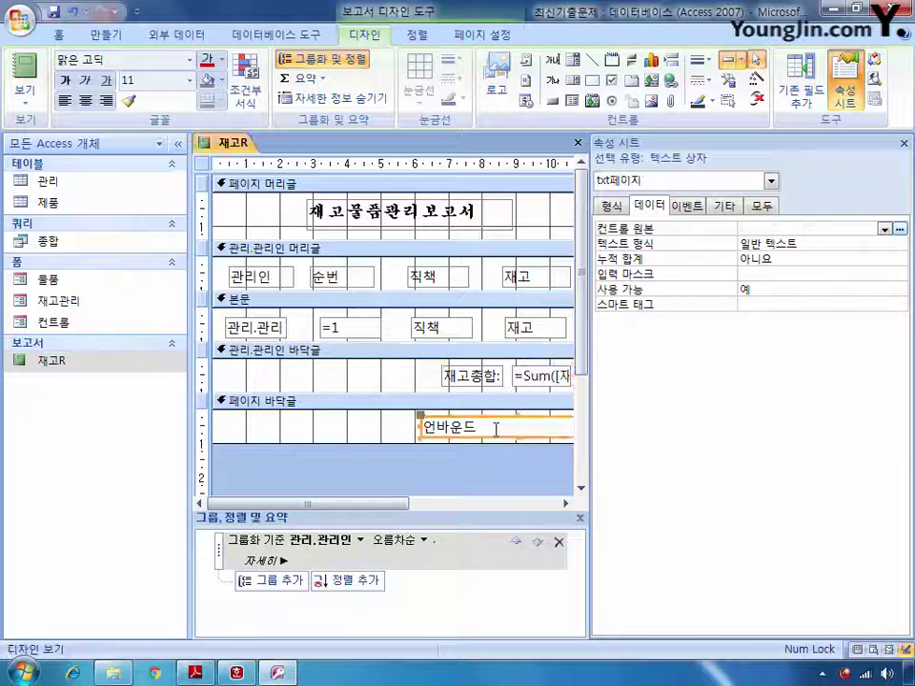
click(760, 232)
right_click(759, 231)
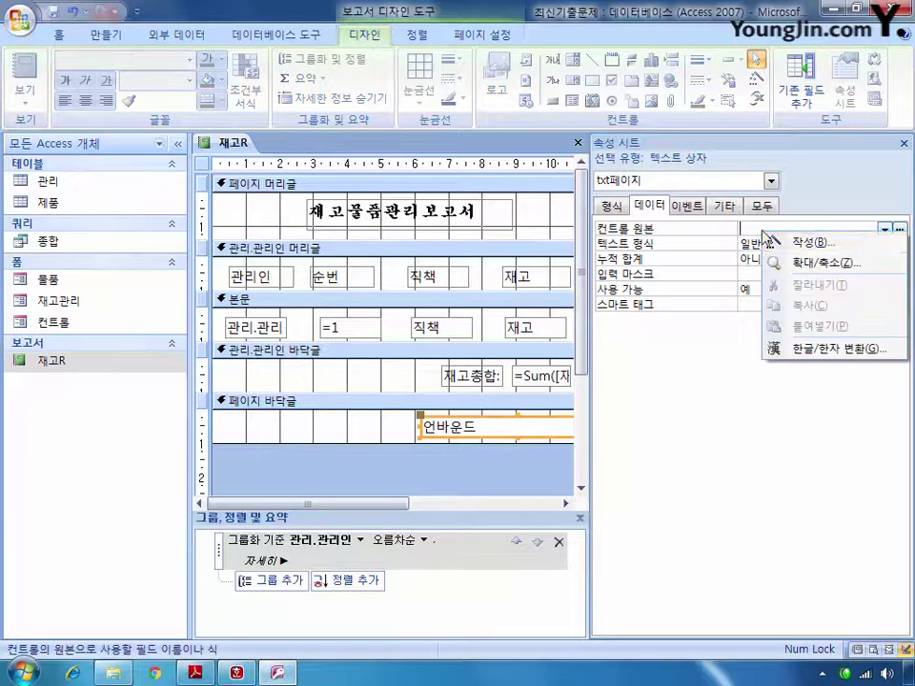
click(767, 262)
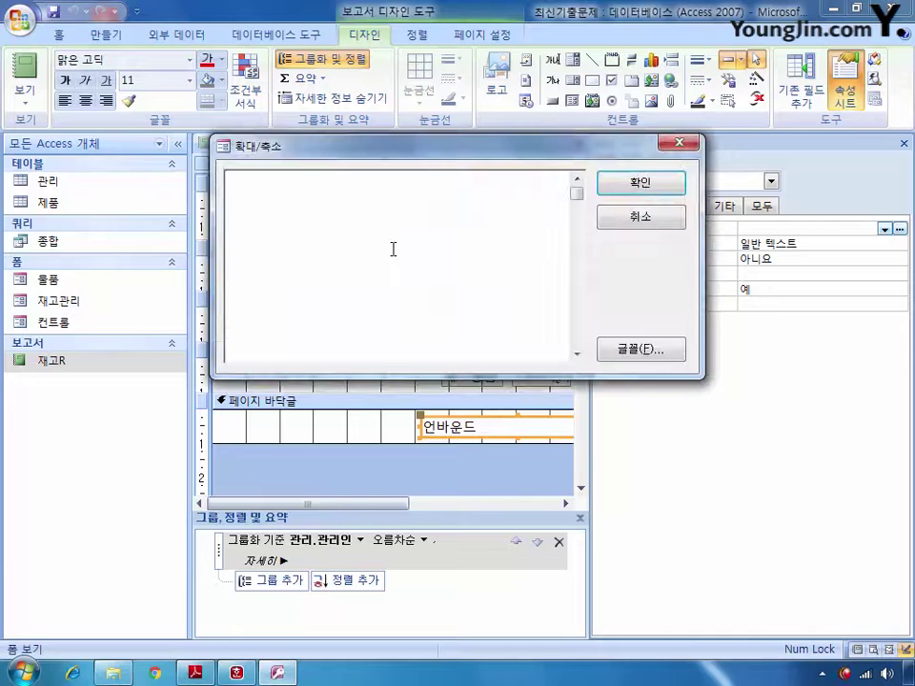
text(=)
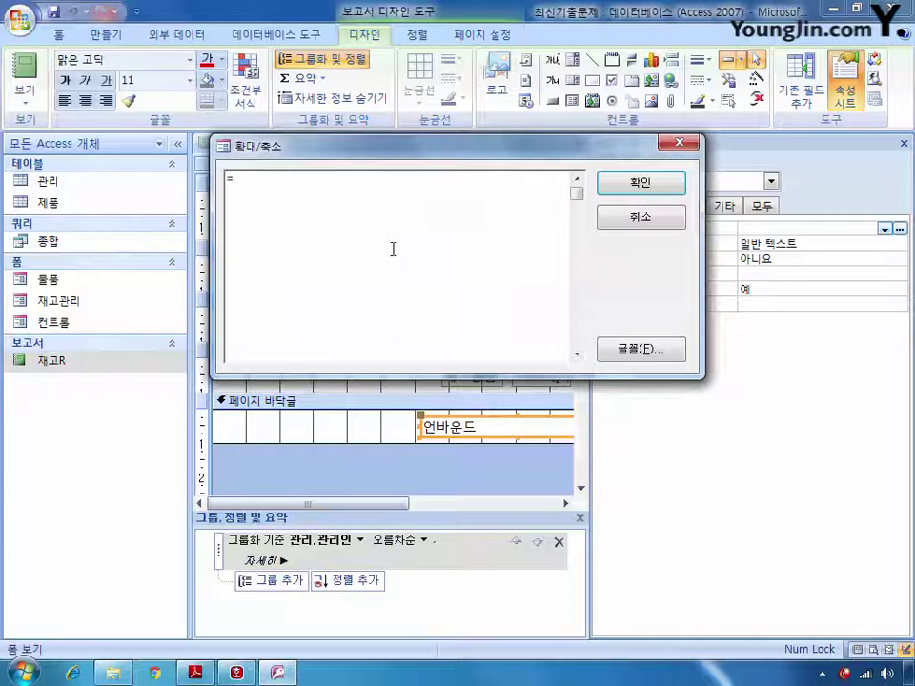
text("현재)
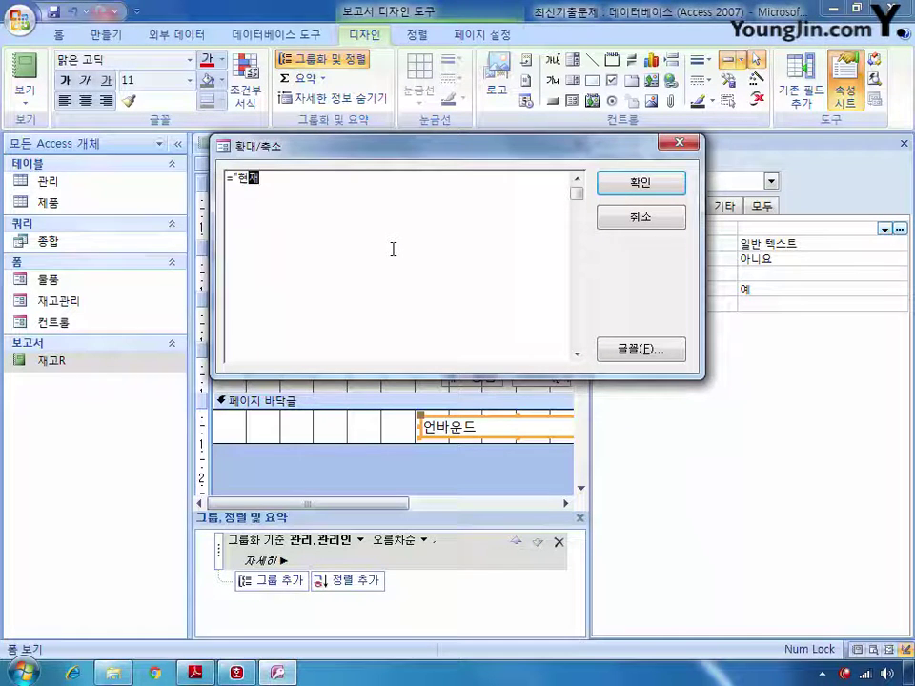
text(페이지)
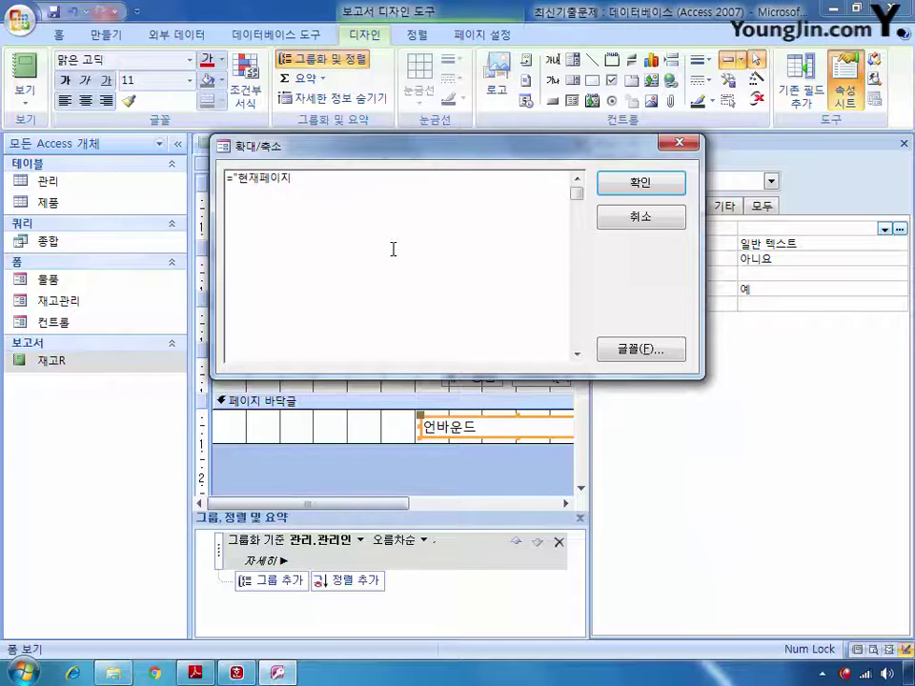
key(BackSpace)
key(BackSpace)
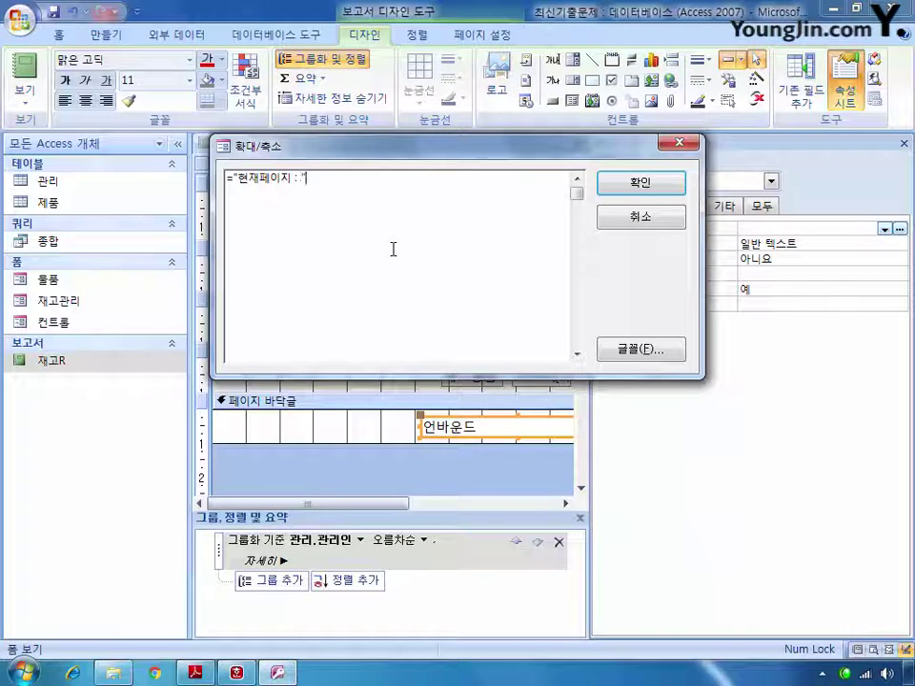
text(: " & )
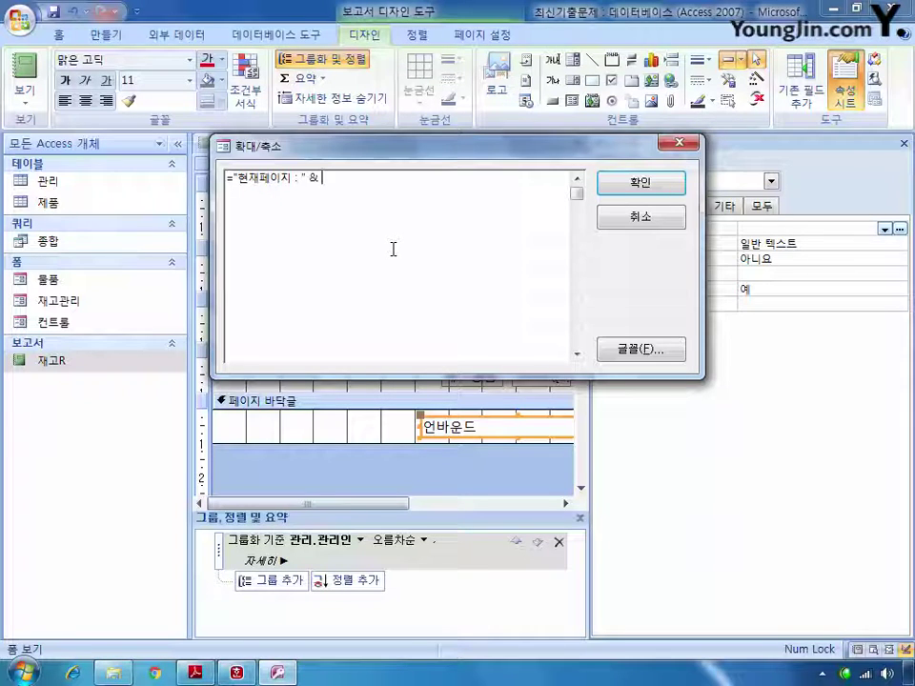
text([)
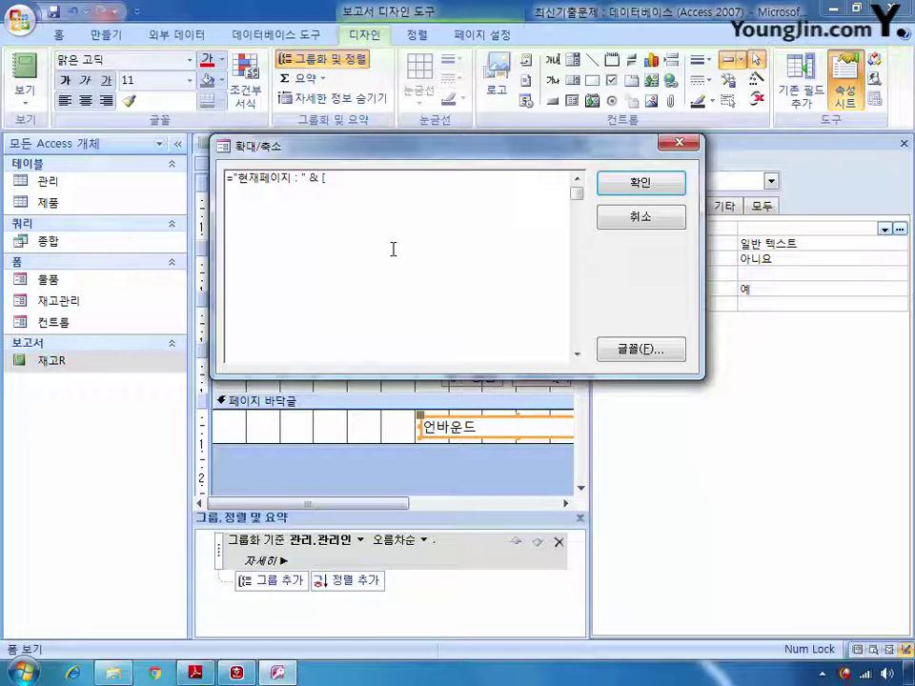
text(page])
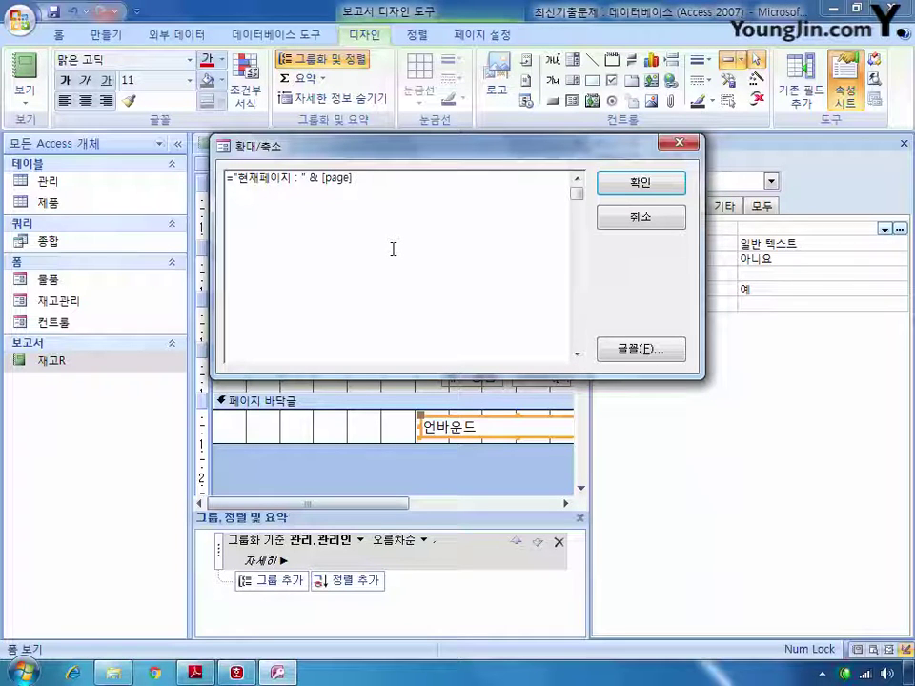
text( & )
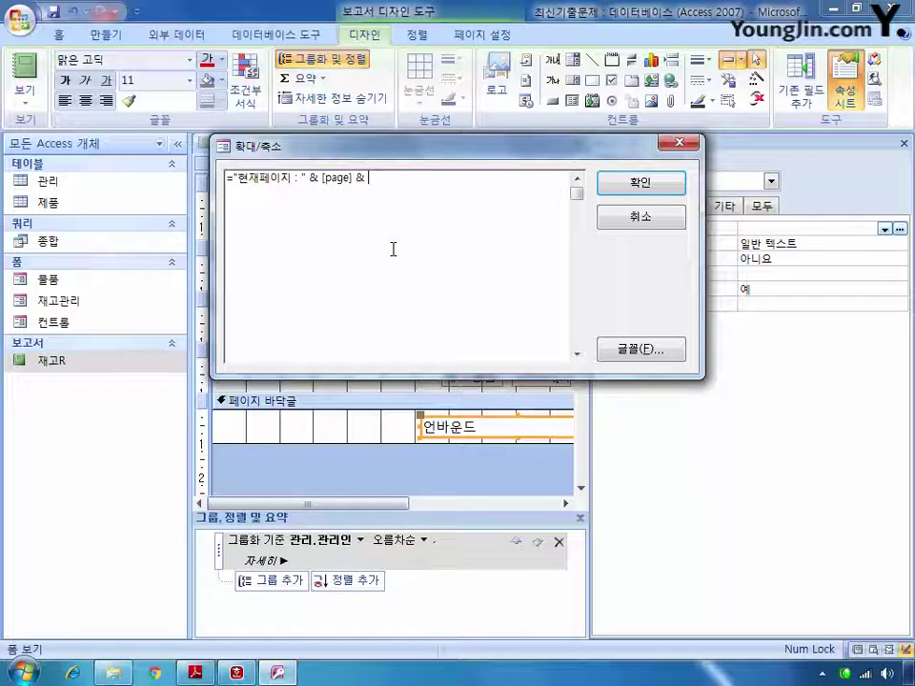
text("페이지")
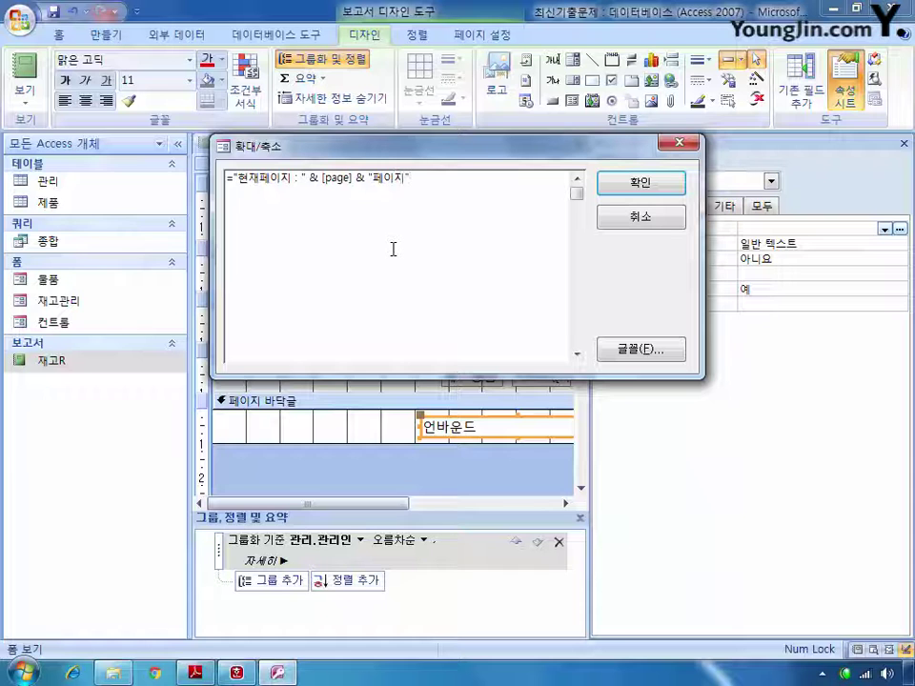
click(632, 186)
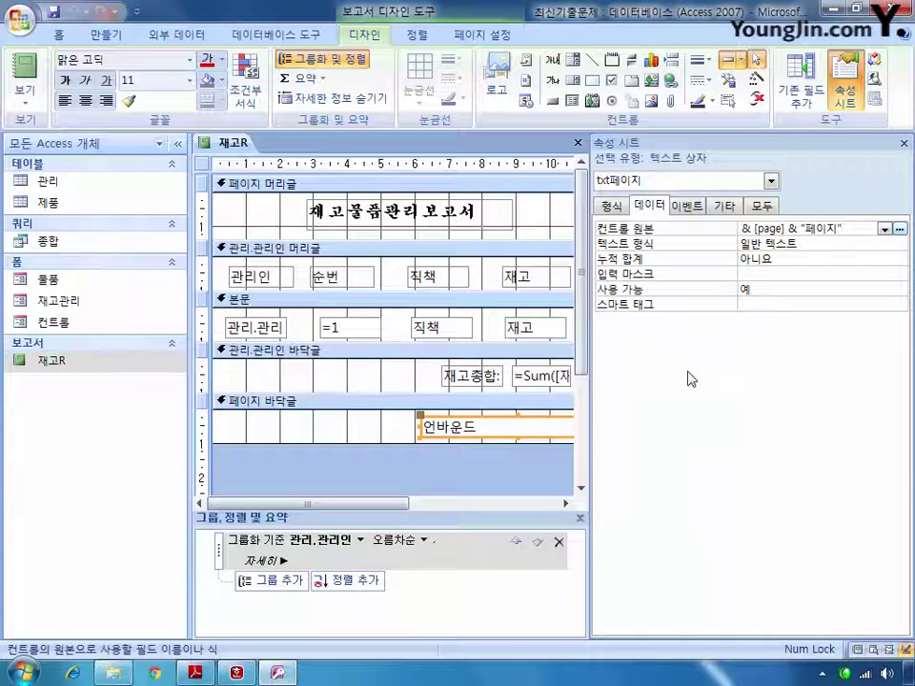
- Close the 재고R report and open the 재고관리 form in design view
click(578, 142)
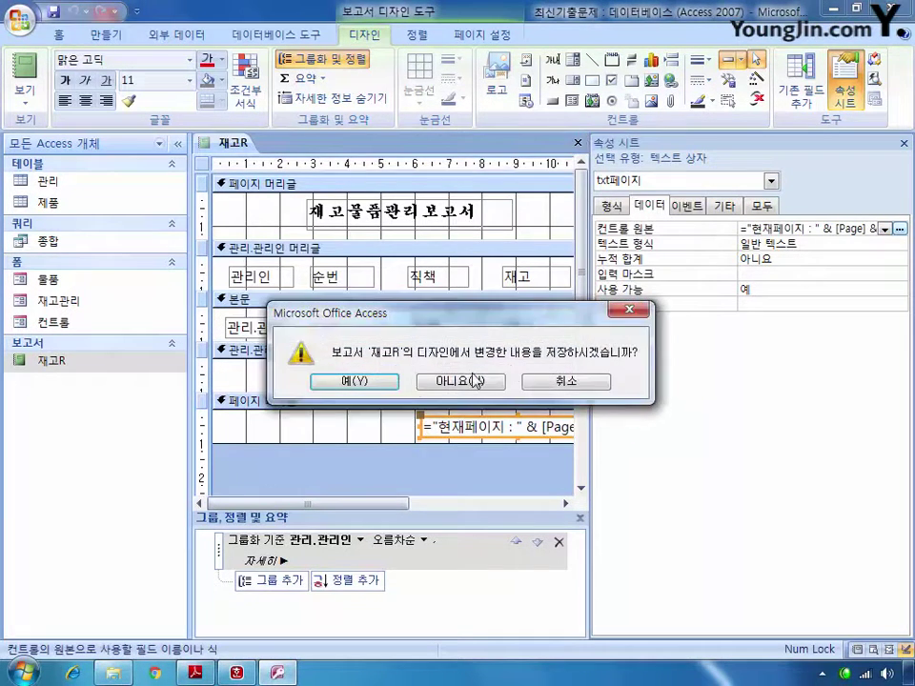
click(475, 381)
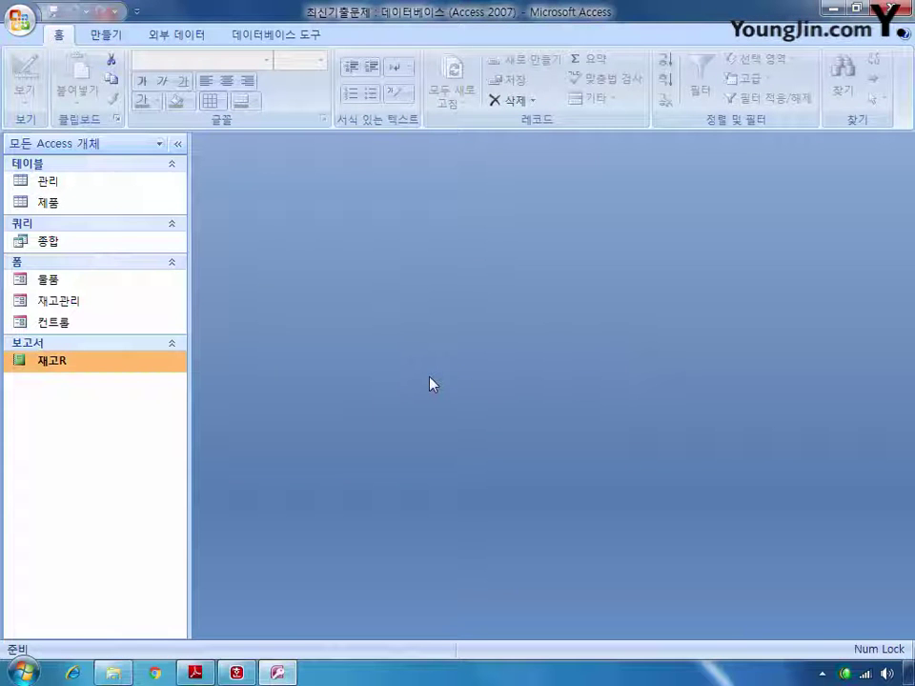
right_click(76, 307)
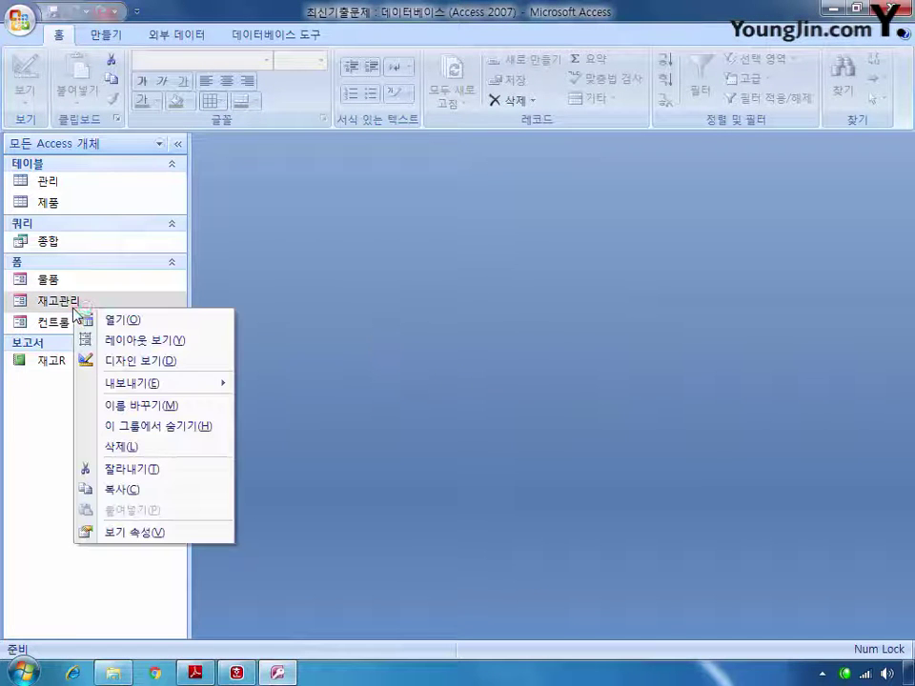
click(132, 362)
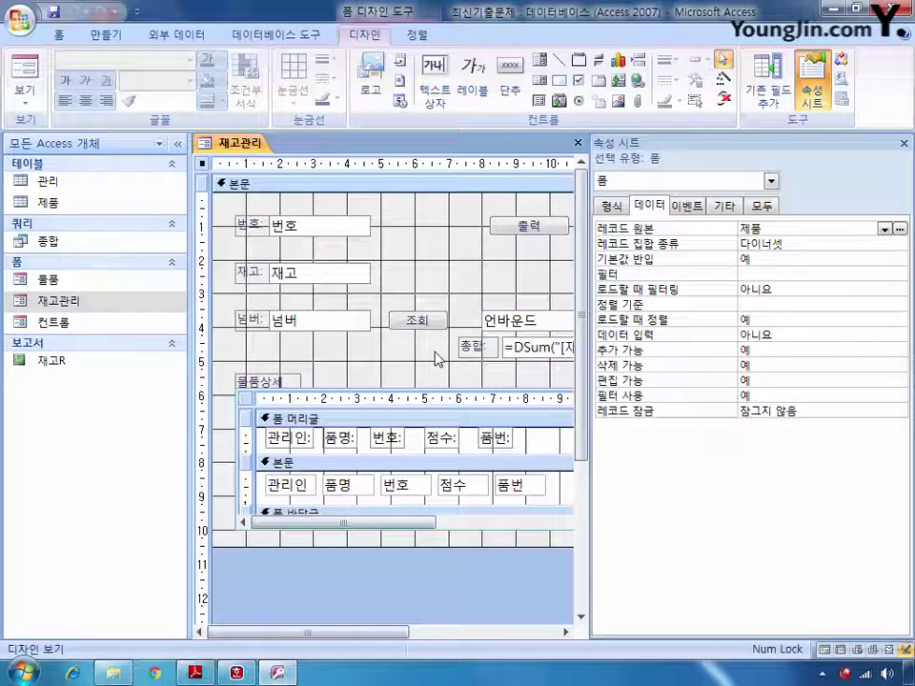
- Assign [이벤트 프로시저] to the cmd조회 button's On Click event and open its procedure in the code editor
click(431, 321)
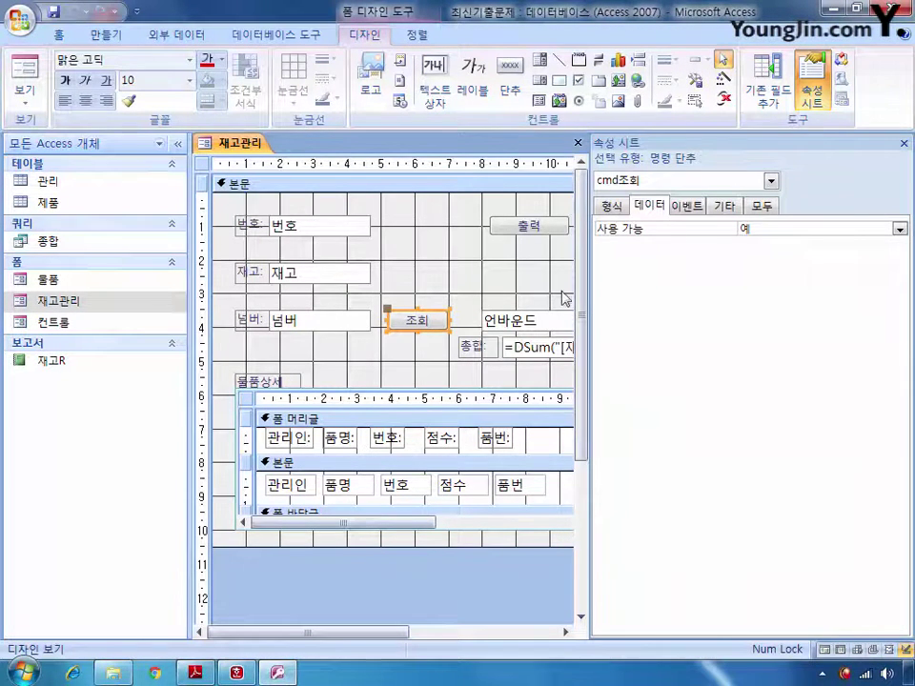
click(686, 205)
click(809, 229)
click(884, 231)
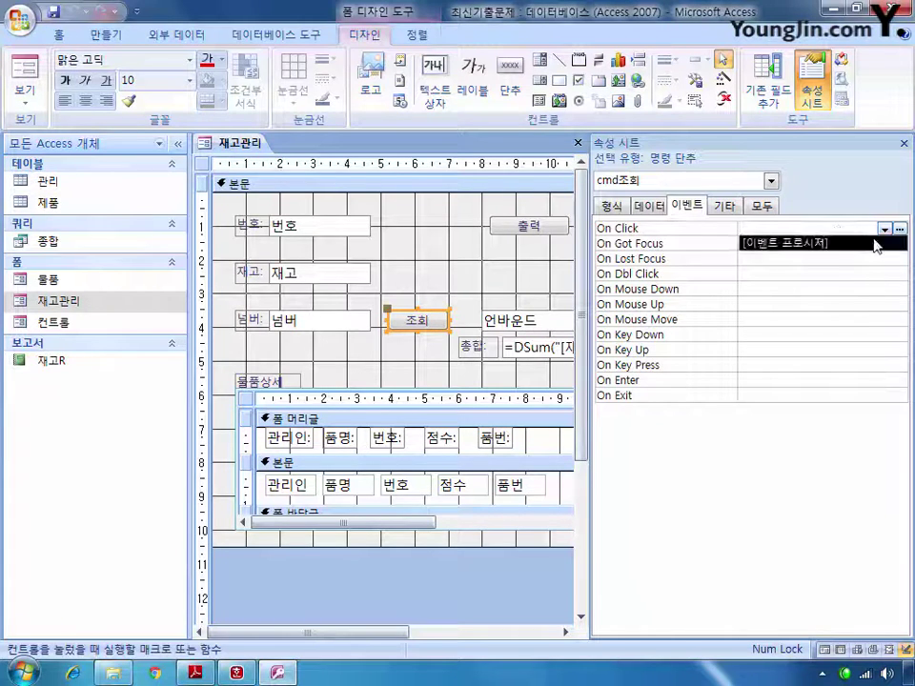
click(882, 245)
click(898, 229)
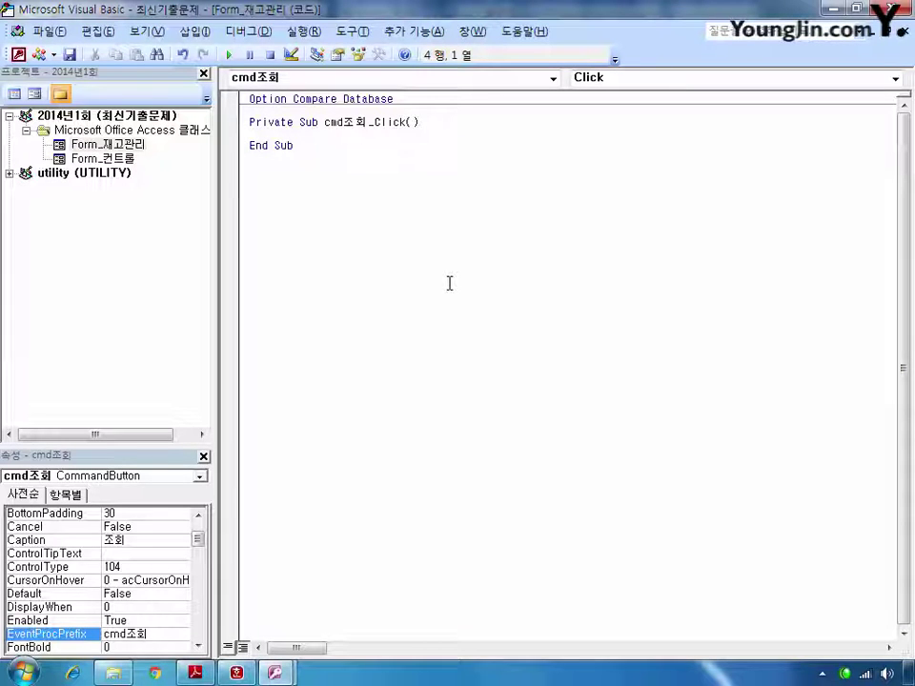
- Begin the cmd조회_Click procedure with an assignment to the form's filter: me.Filter =
text(filter =)
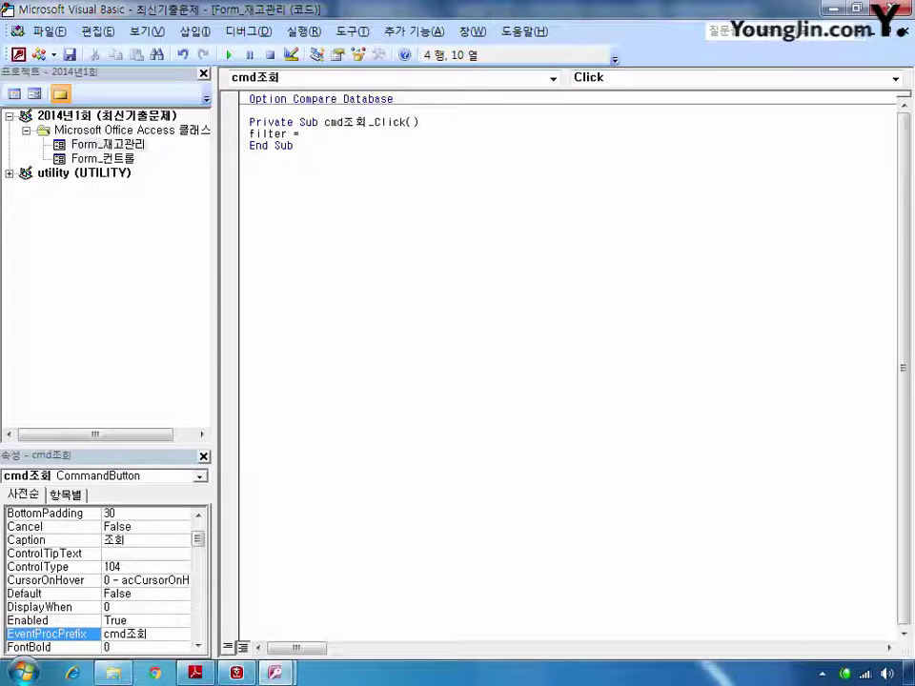
key(Left)
key(Left)
key(Left)
key(Left)
key(Left)
key(Left)
key(Left)
key(Left)
key(Left)
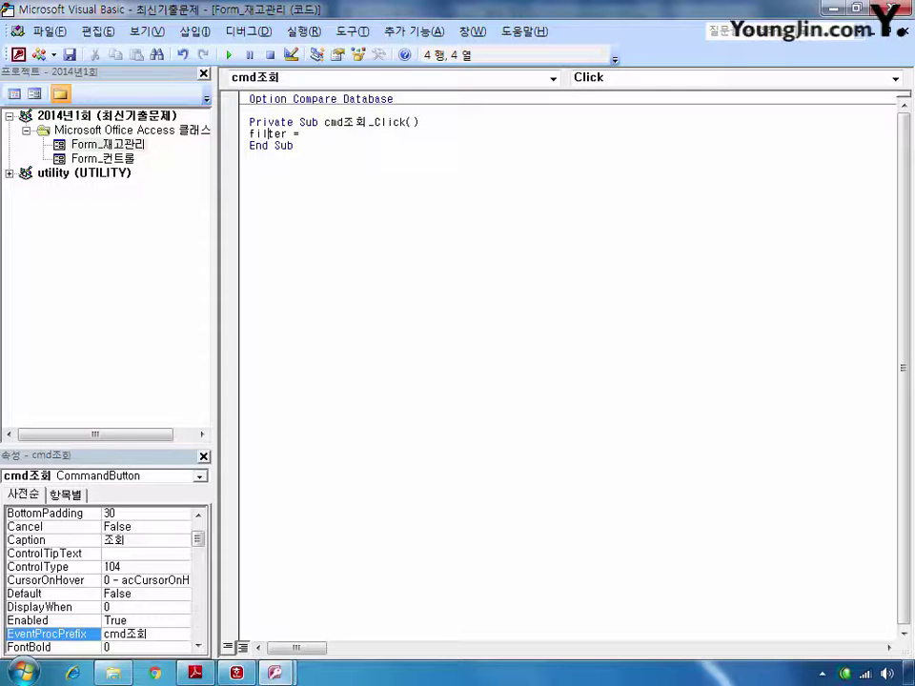
text(me.)
key(Right)
key(Right)
key(Right)
key(Right)
key(Right)
key(Right)
key(Right)
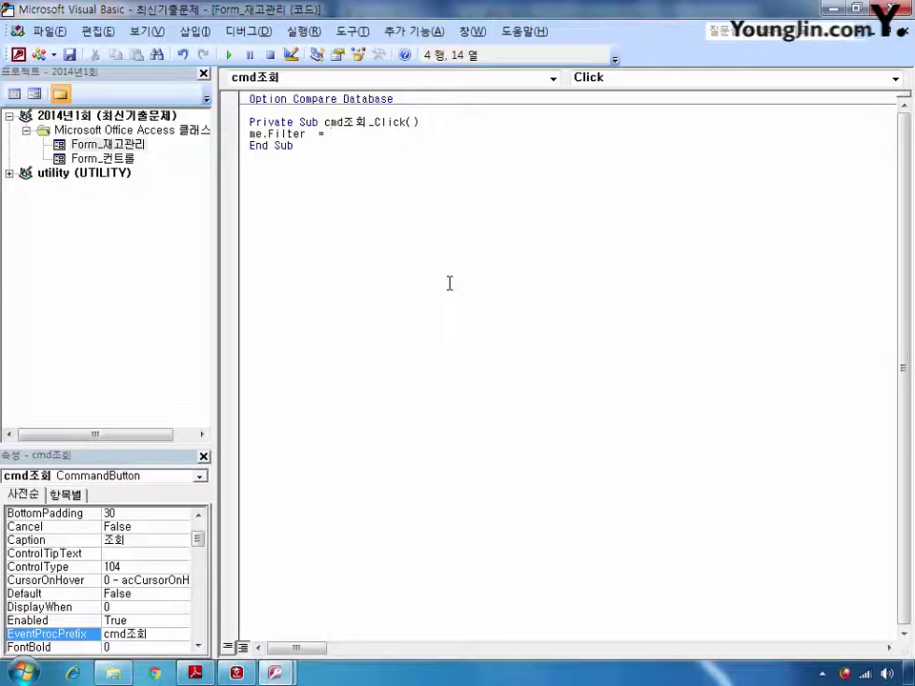
- Enter "넘버 Like '*" as the opening string of the filter condition
text("sie)
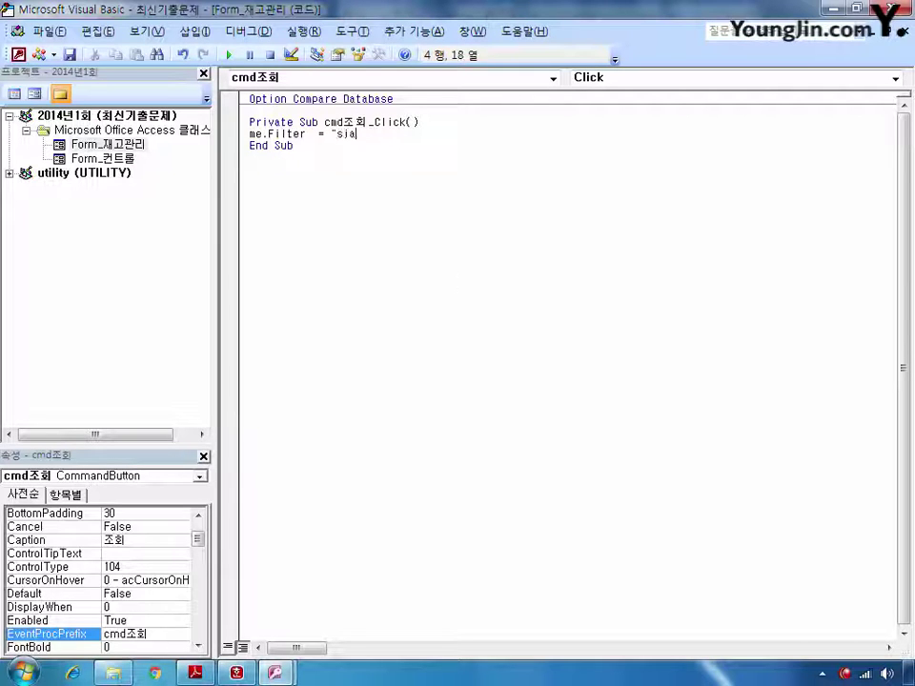
key(BackSpace)
key(BackSpace)
key(BackSpace)
text(넘버 Like)
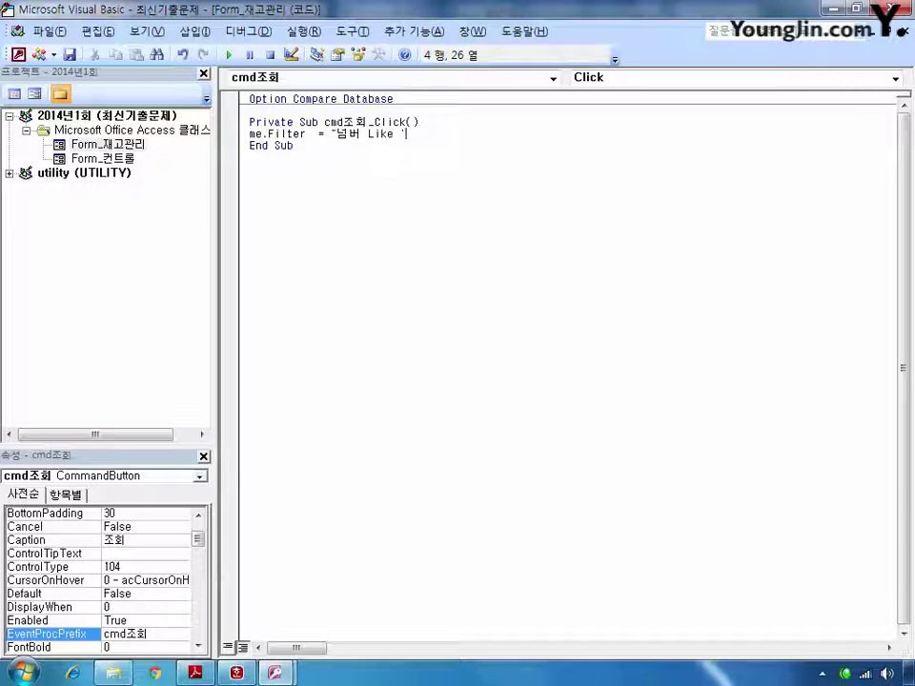
text( '*")
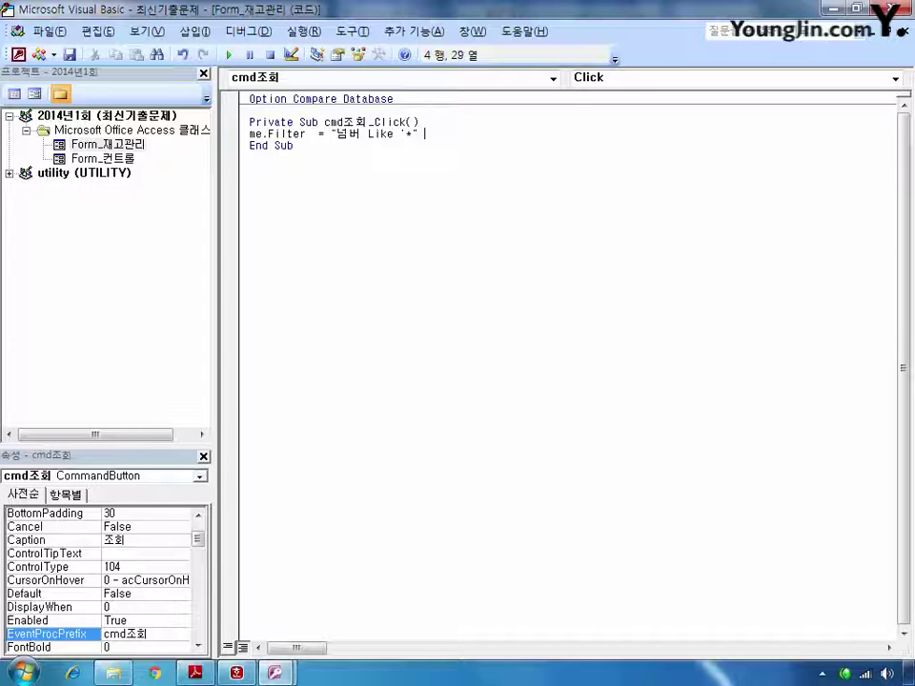
- Append & txt조회 to the filter condition in the cmd조회_Click procedure
text( & ㅅㅌㅅwhgh)
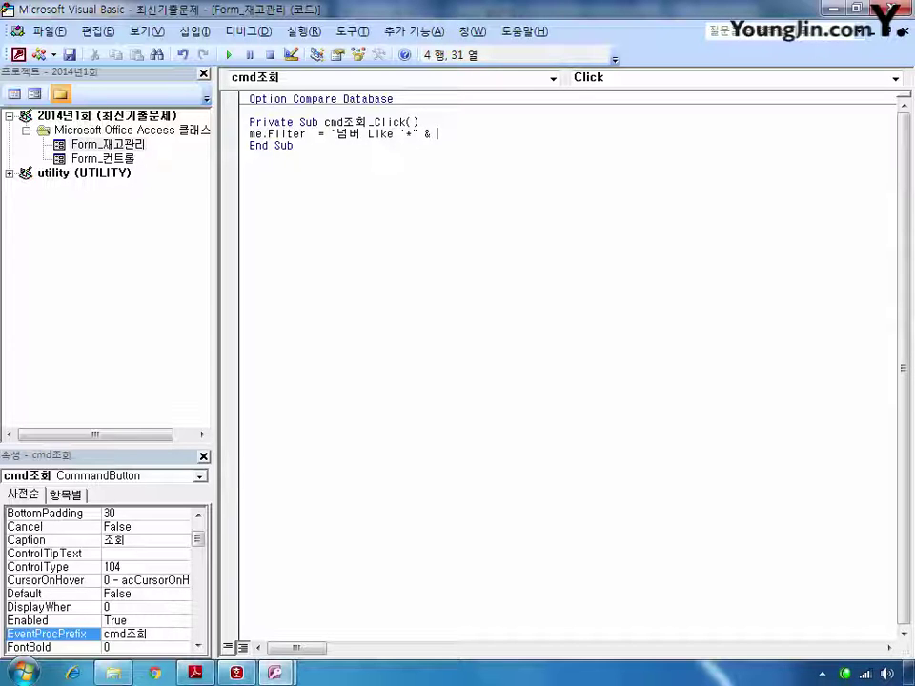
key(BackSpace)
key(BackSpace)
key(BackSpace)
key(BackSpace)
key(BackSpace)
key(BackSpace)
key(BackSpace)
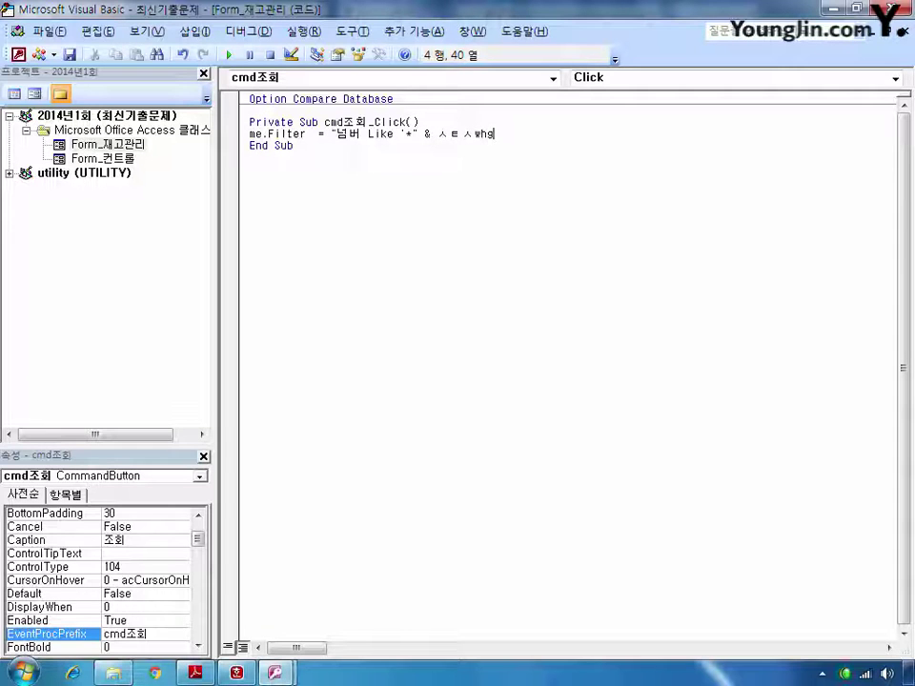
text(ㅅㅌㅅ)
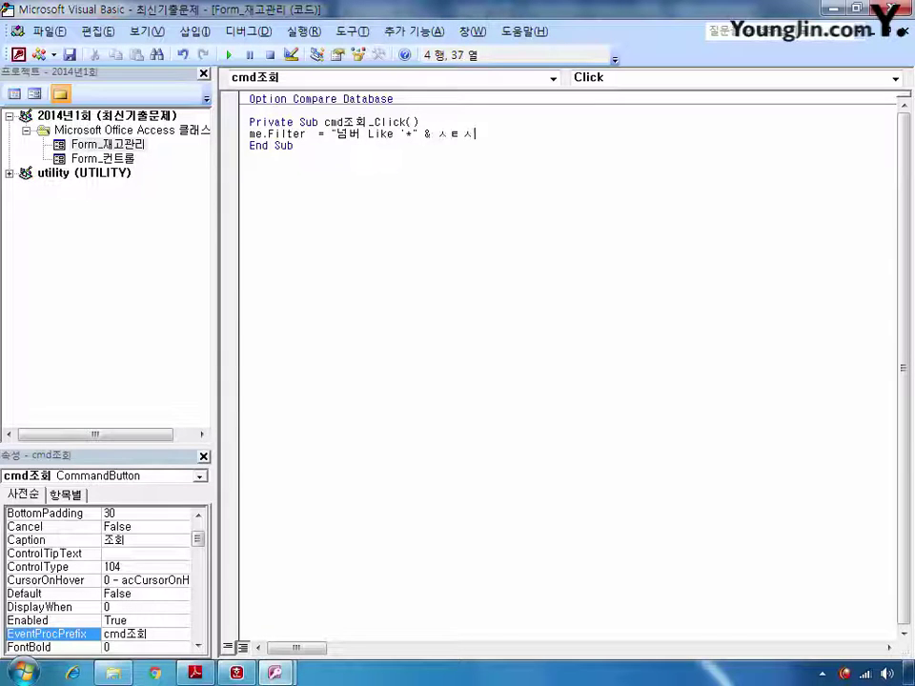
key(BackSpace)
key(BackSpace)
key(BackSpace)
text(ㅅ)
key(BackSpace)
text(ㅅㅌㅅ)
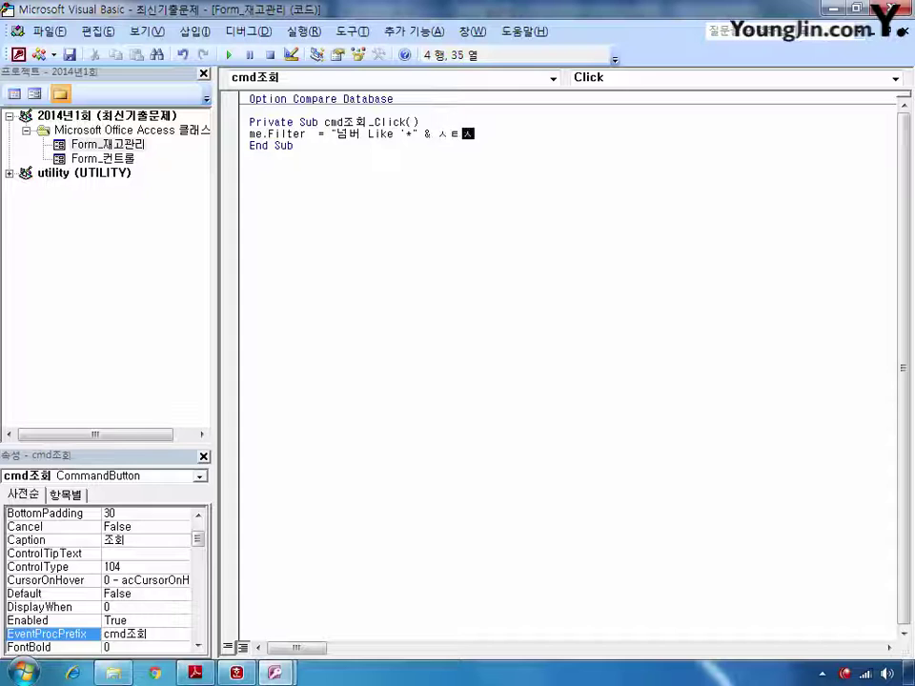
key(BackSpace)
key(BackSpace)
key(BackSpace)
text(txt조회)
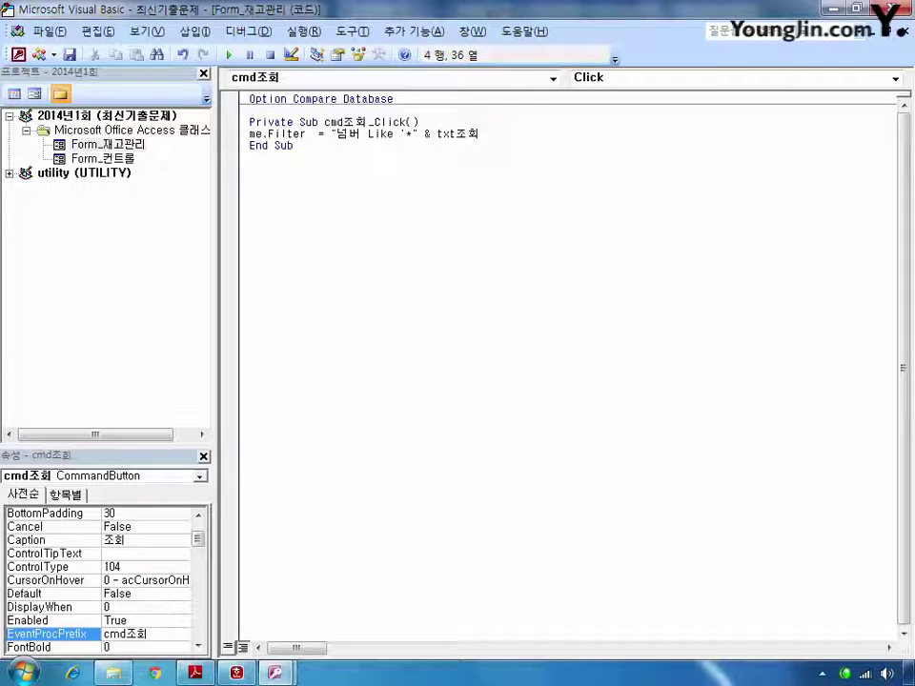
- Complete the filter condition by appending & "*'" and end the line
text( &)
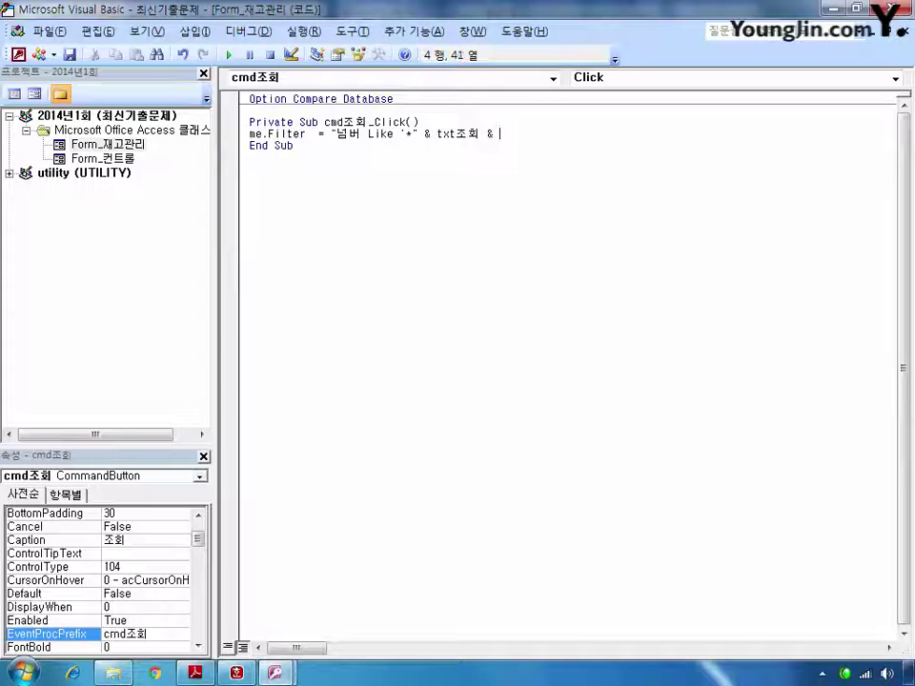
text( "*)
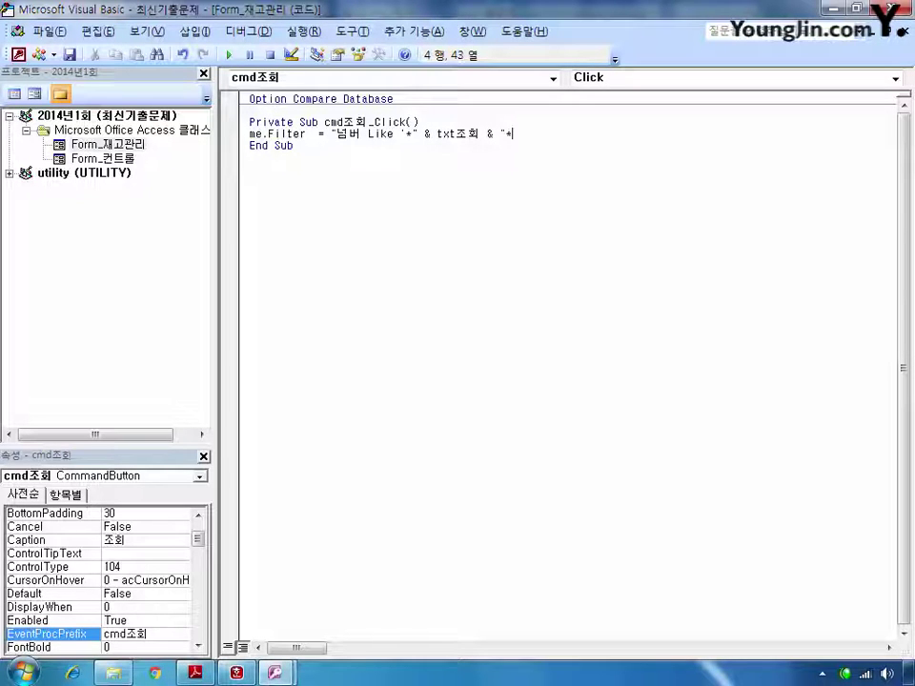
text('")
key(Return)
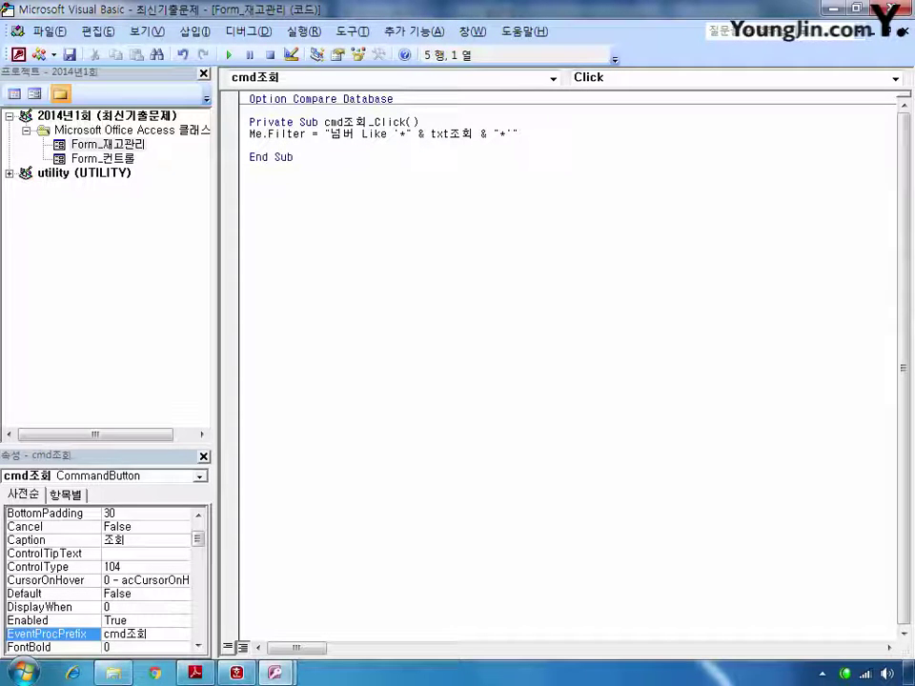
- Add the line Me.FilterOn = True to the cmd조회_Click procedure
text(me.)
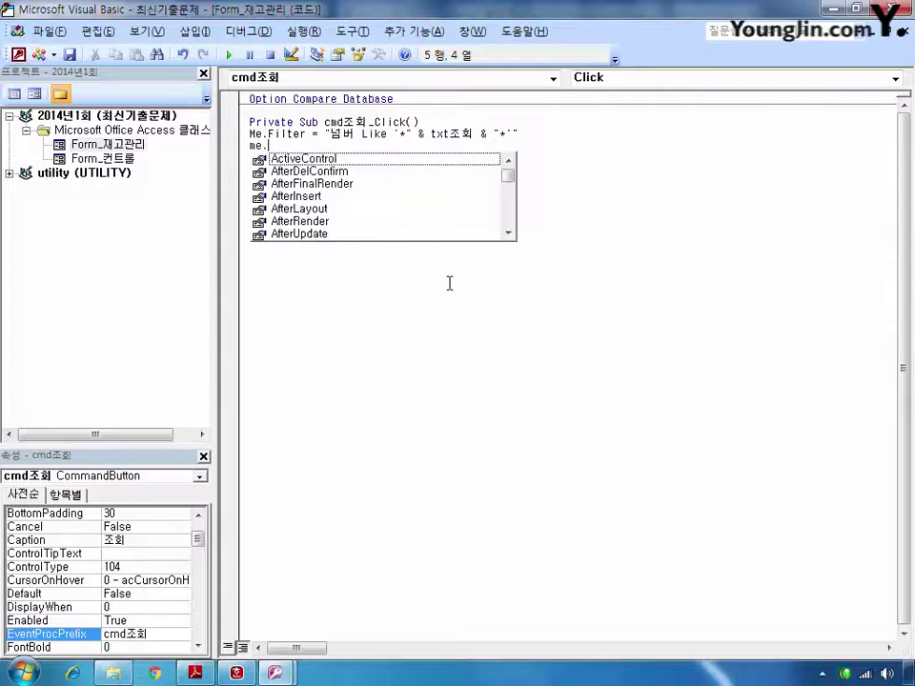
text(fil)
click(288, 171)
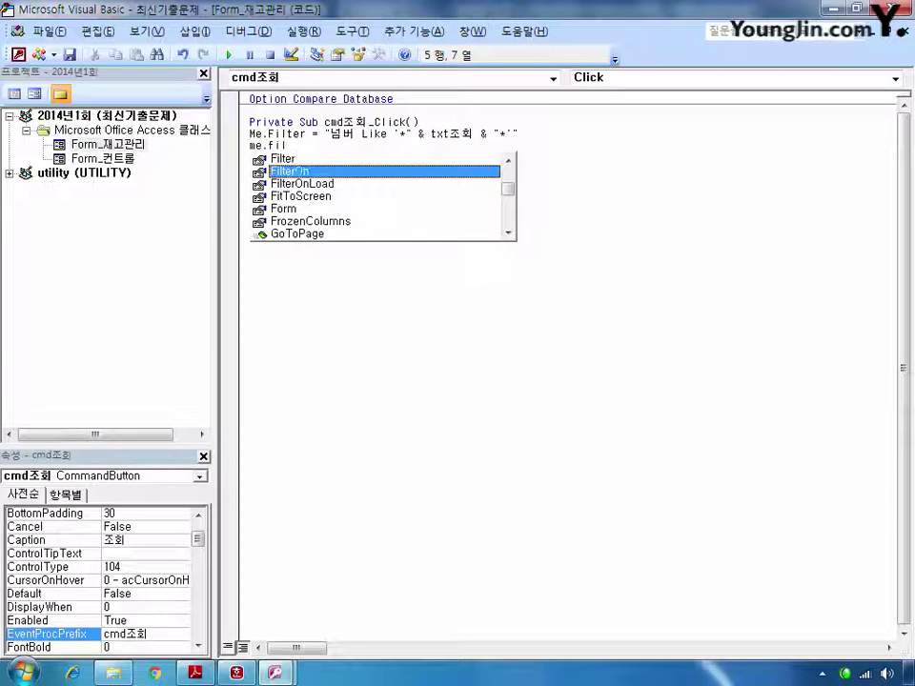
double_click(298, 172)
text(=)
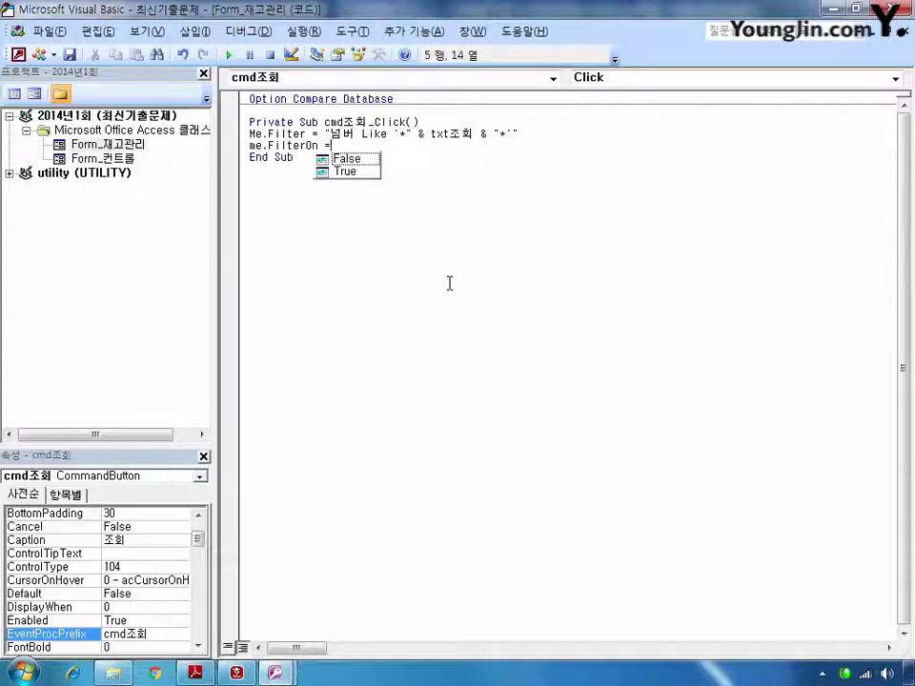
key(Down)
key(Tab)
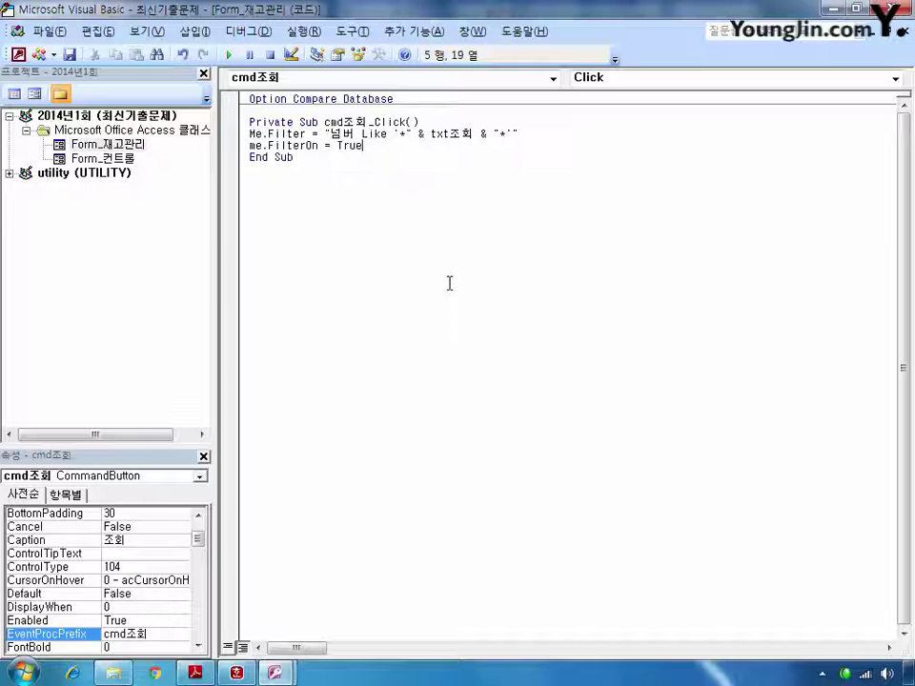
click(445, 285)
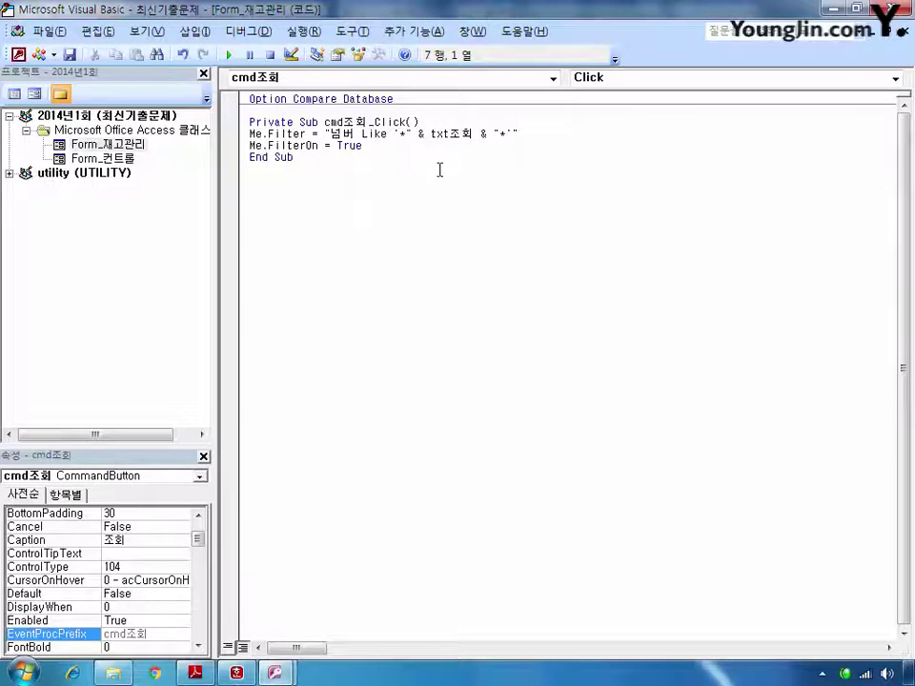
- Return to the form design, assign [이벤트 프로시저] to the cmd출력 button's On Click event and open its procedure
click(899, 9)
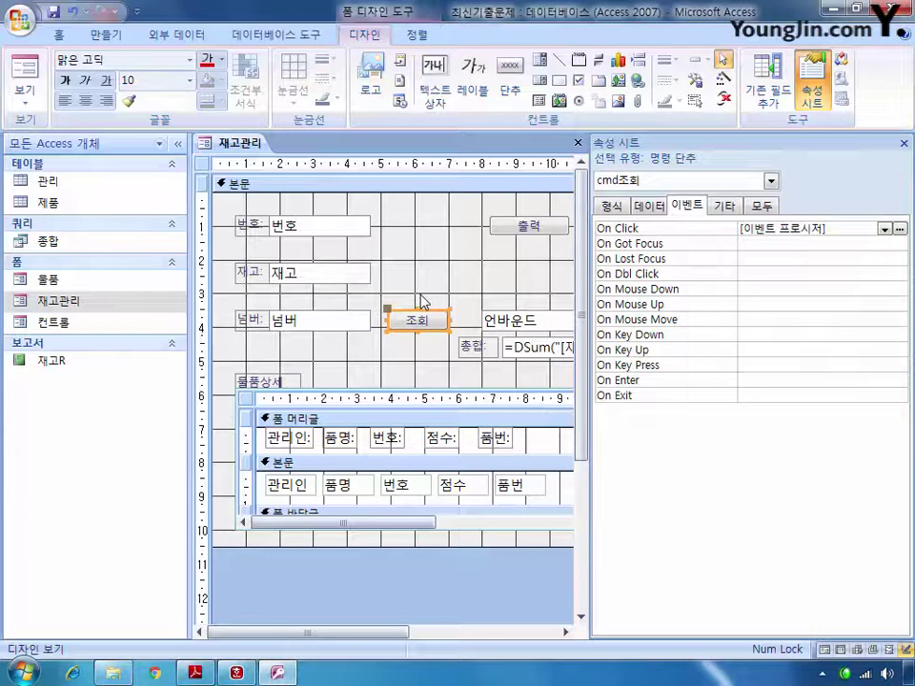
click(522, 227)
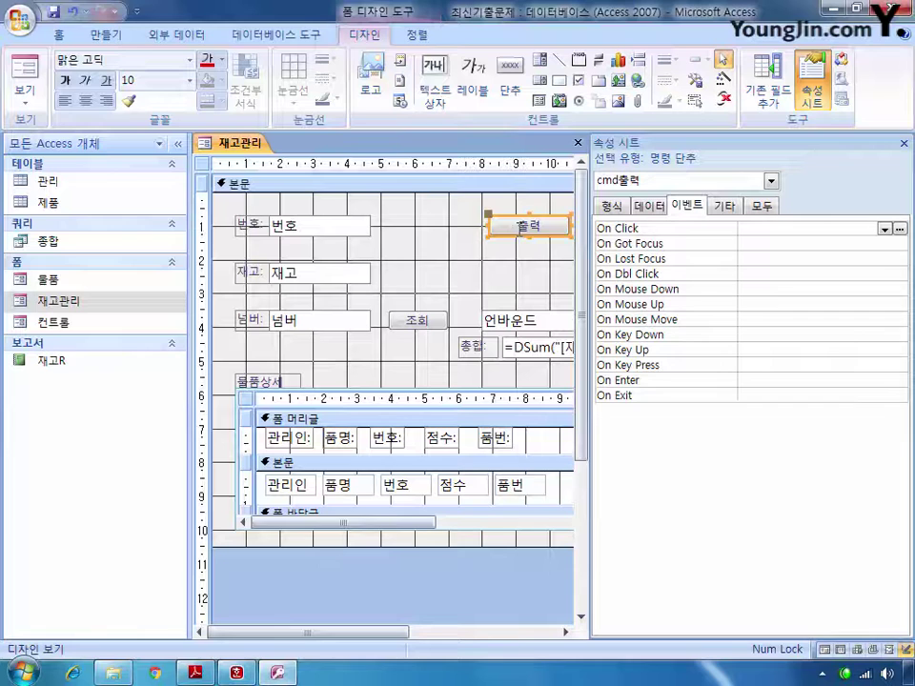
click(742, 229)
click(885, 229)
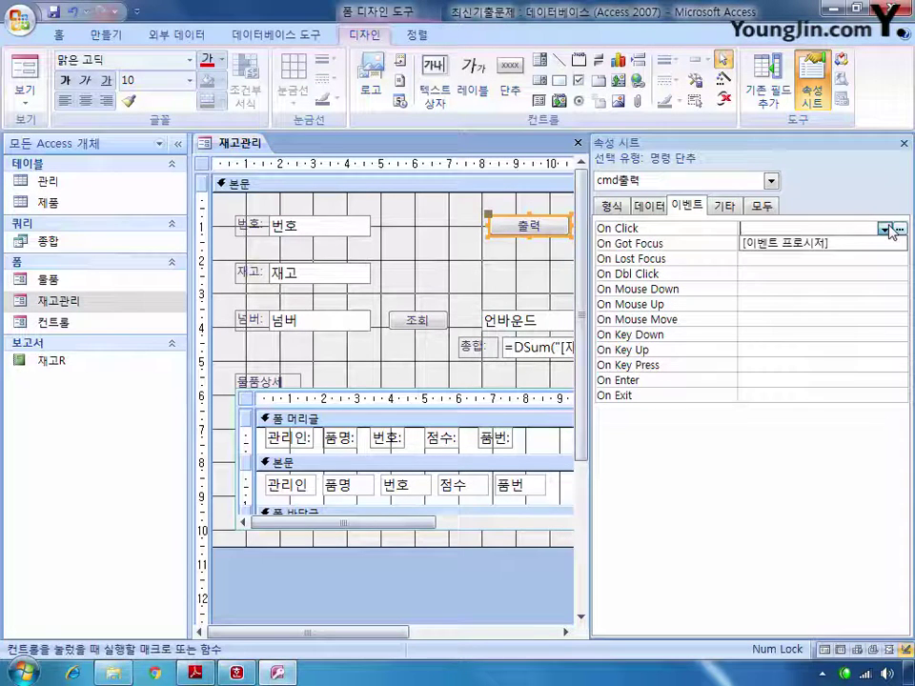
click(862, 243)
click(898, 230)
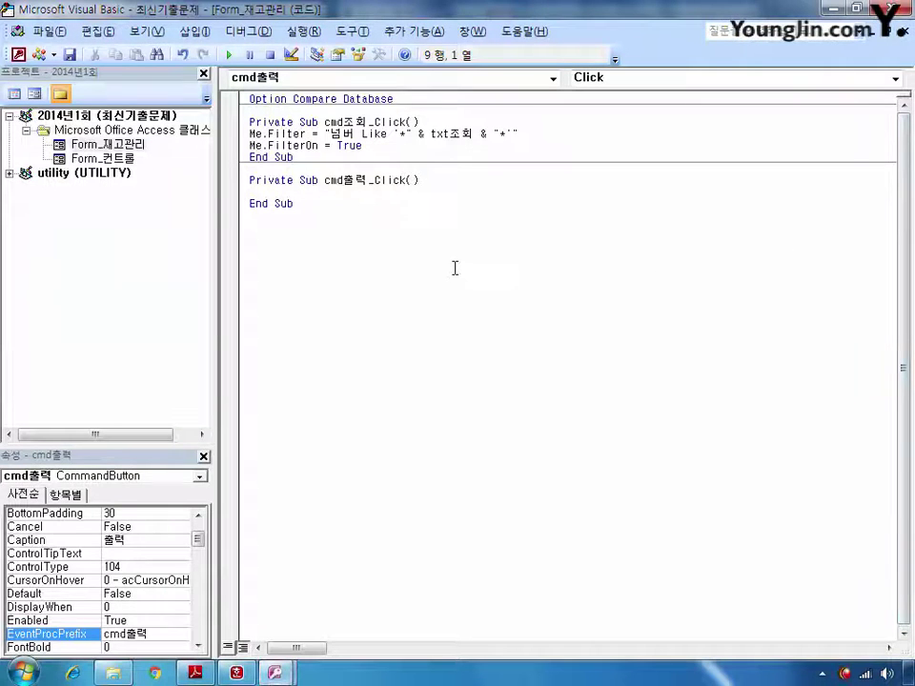
- Write a MsgBox statement in cmd출력_Click with the prompt "재고리포트를 보시겠습니까?" and the vbInformation style
text(msgbox)
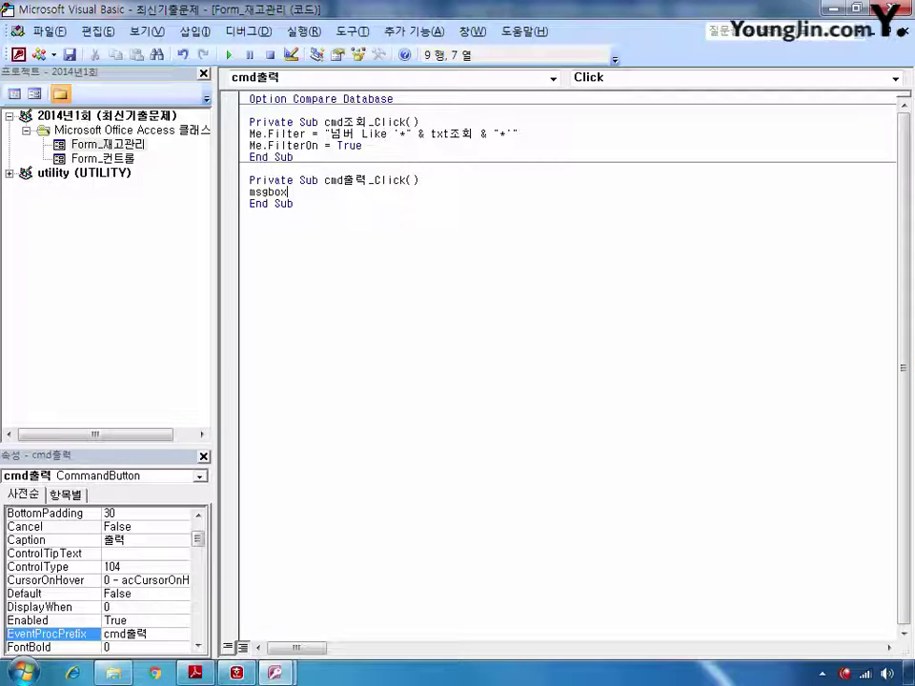
text( "재)
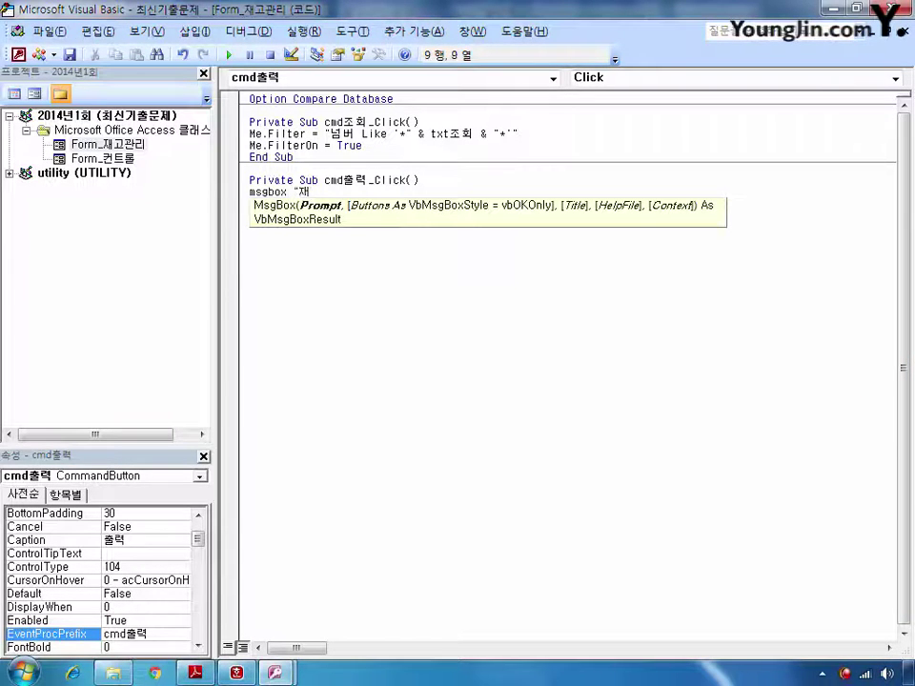
text(고리포트를 보시게)
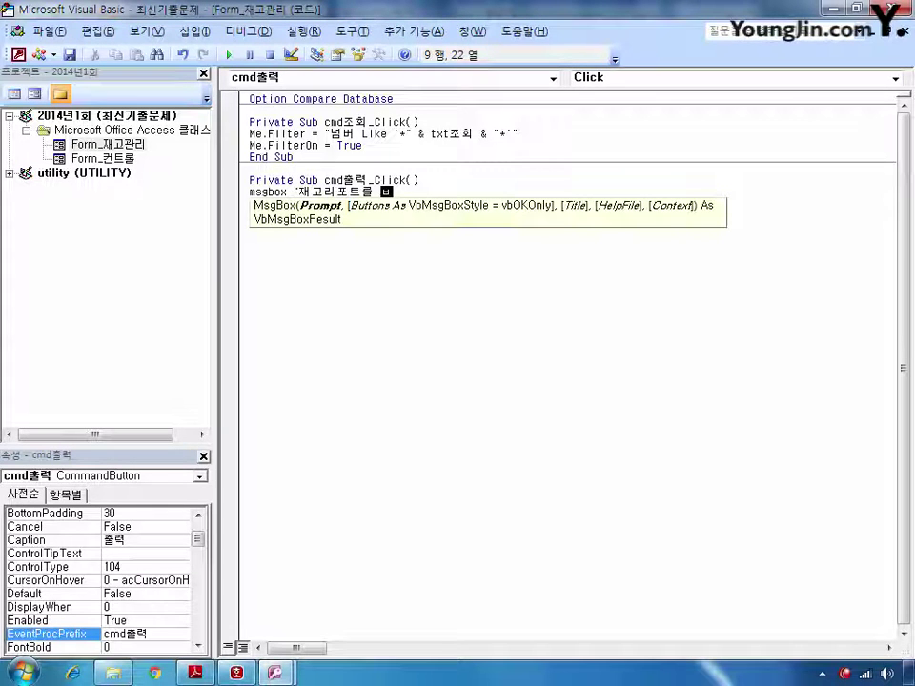
text(겠습니까?)
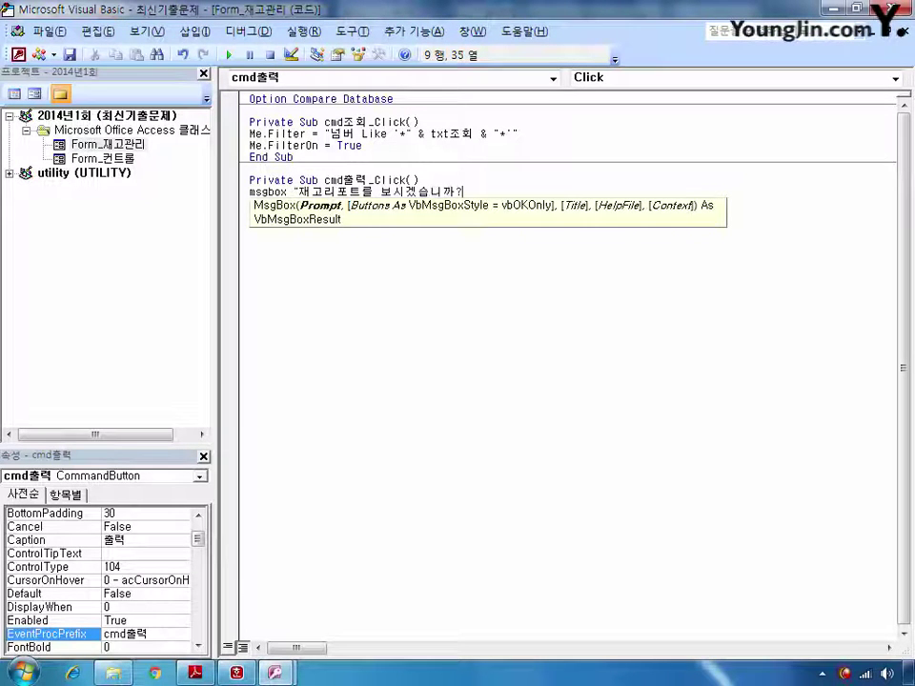
text(",)
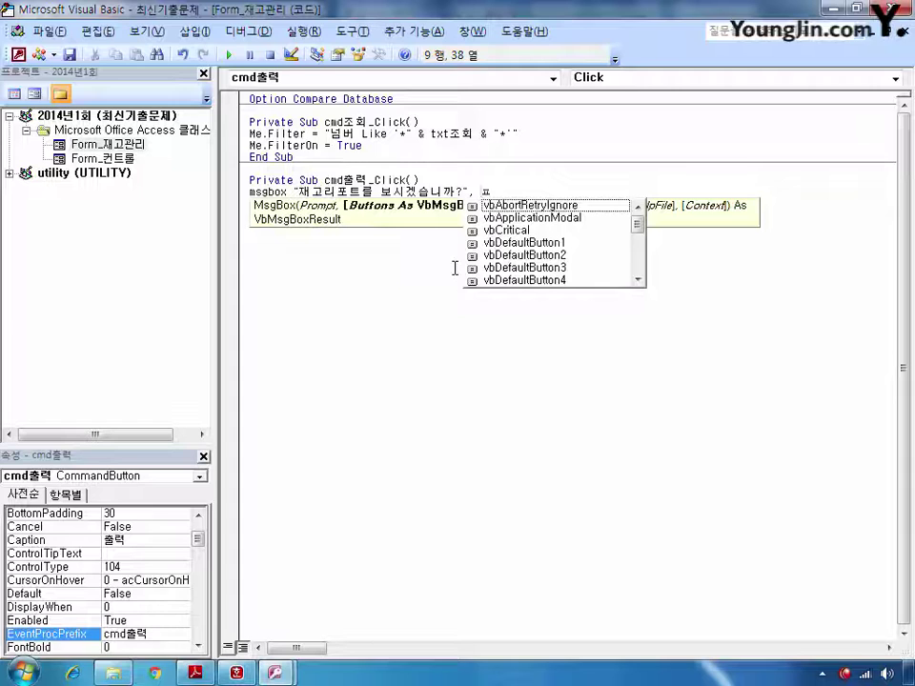
key(BackSpace)
text(vbin)
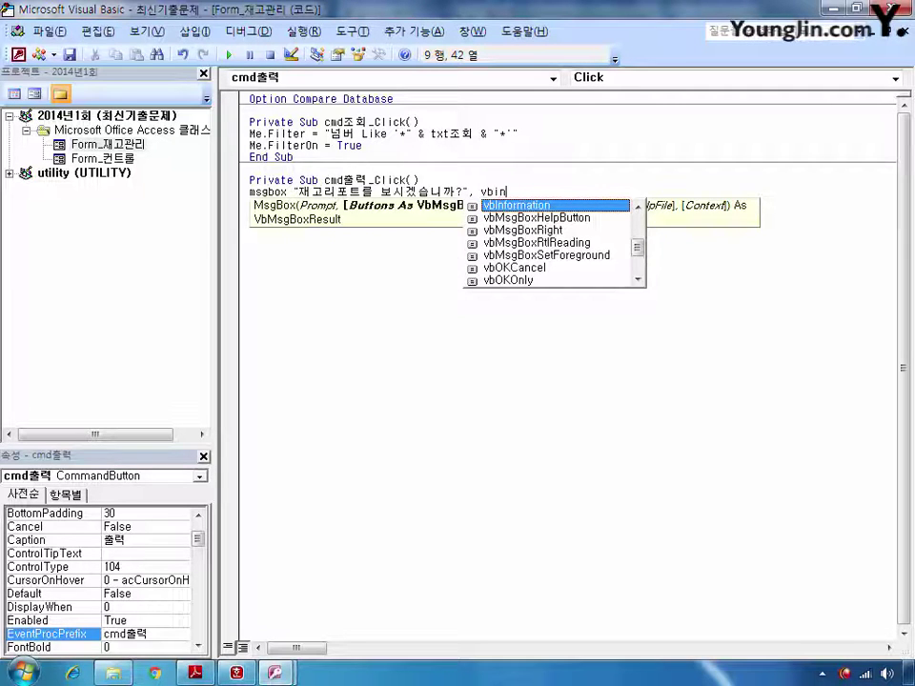
key(Tab)
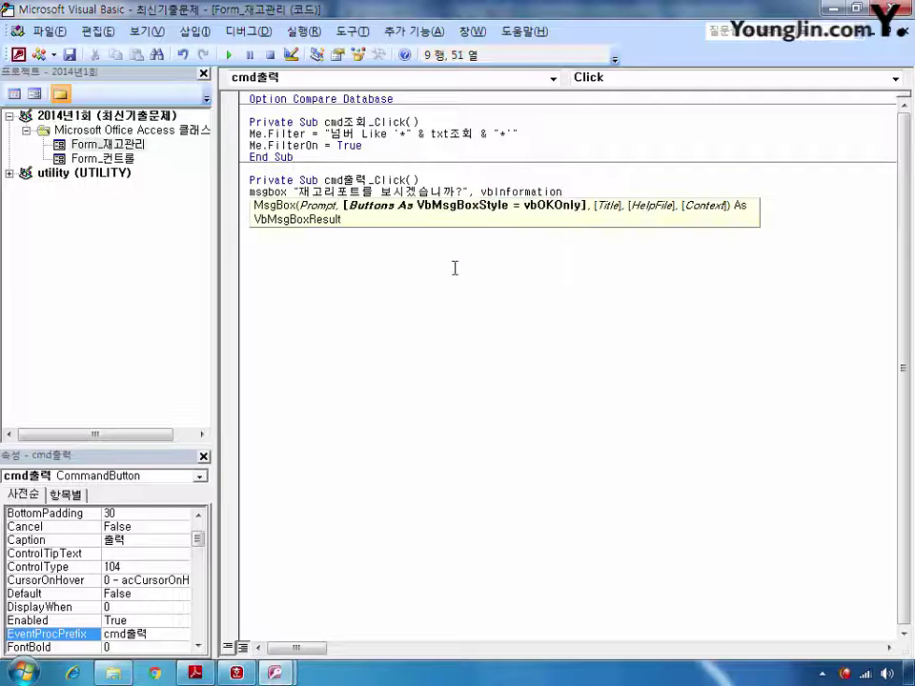
- Begin a DoCmd.OpenReport statement on the line below the message box statement
key(Return)
text(d)
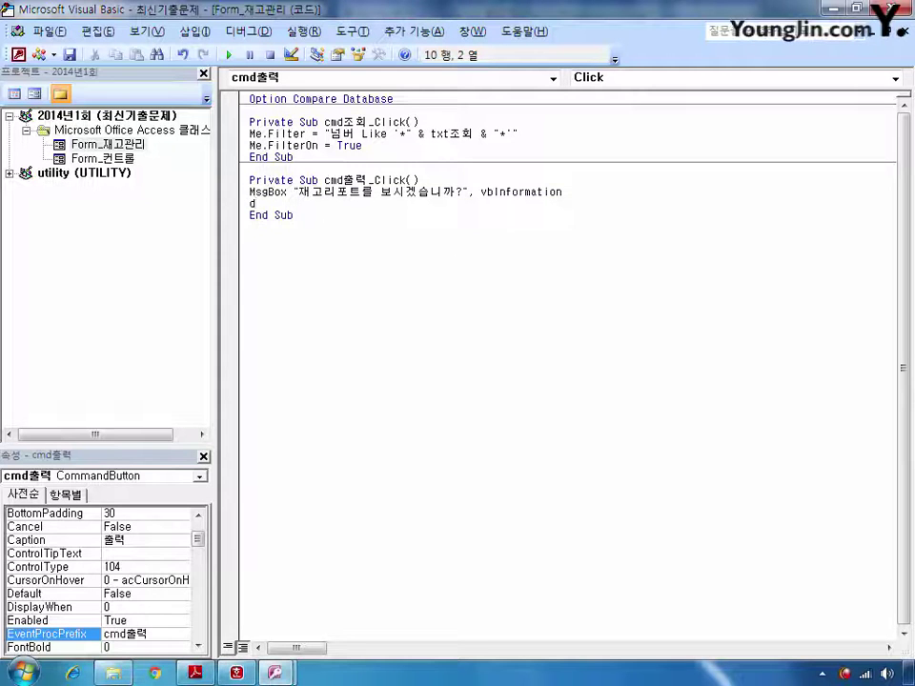
text(ocmd.o)
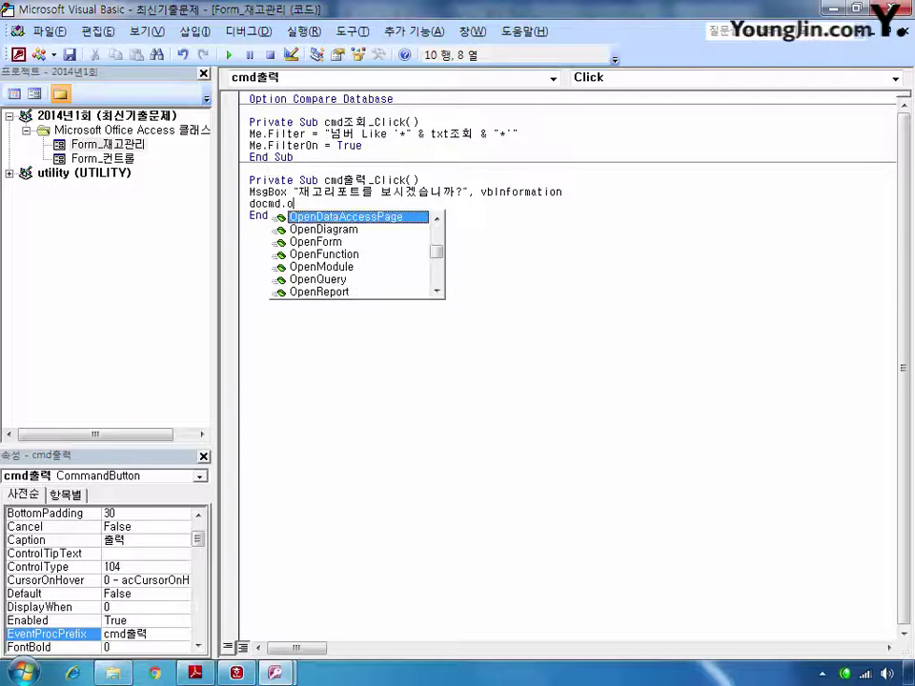
key(Down)
key(Down)
key(Down)
key(Down)
key(Down)
key(Down)
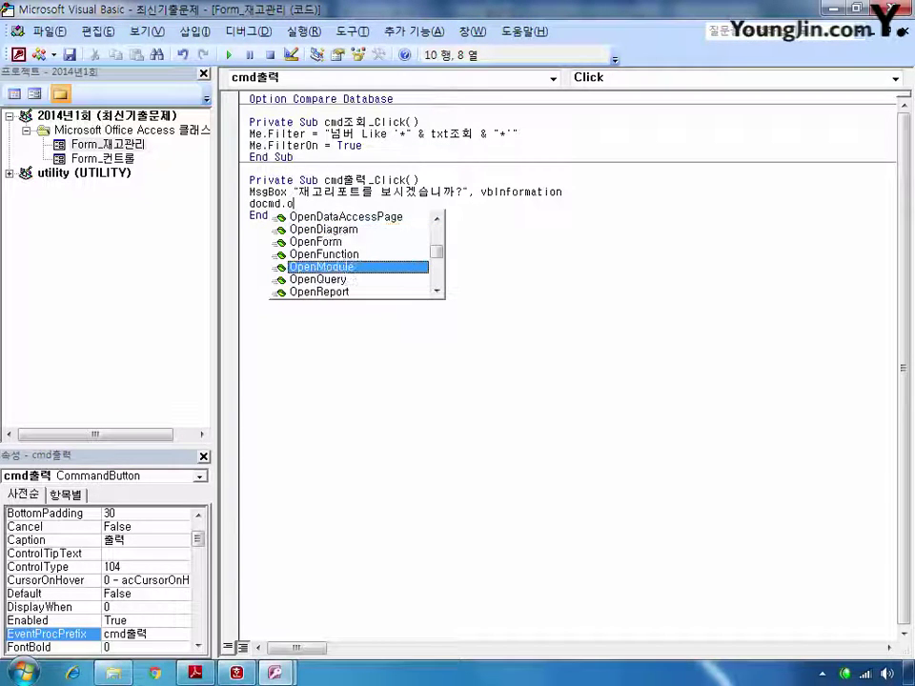
key(Tab)
- Complete the OpenReport statement with the report name "재고R" and the view acViewPreview
text("재고)
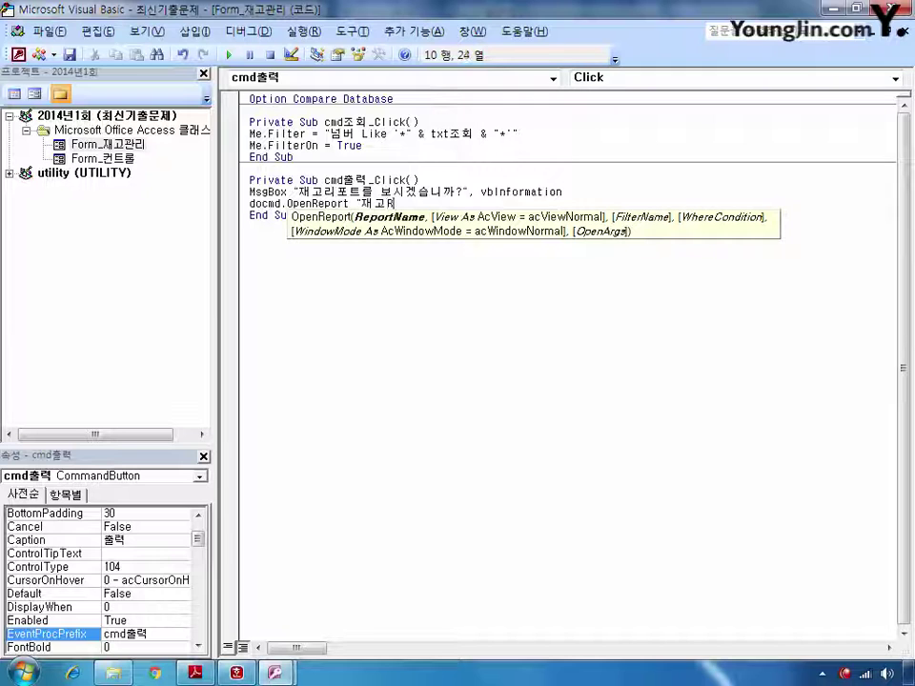
text(R",)
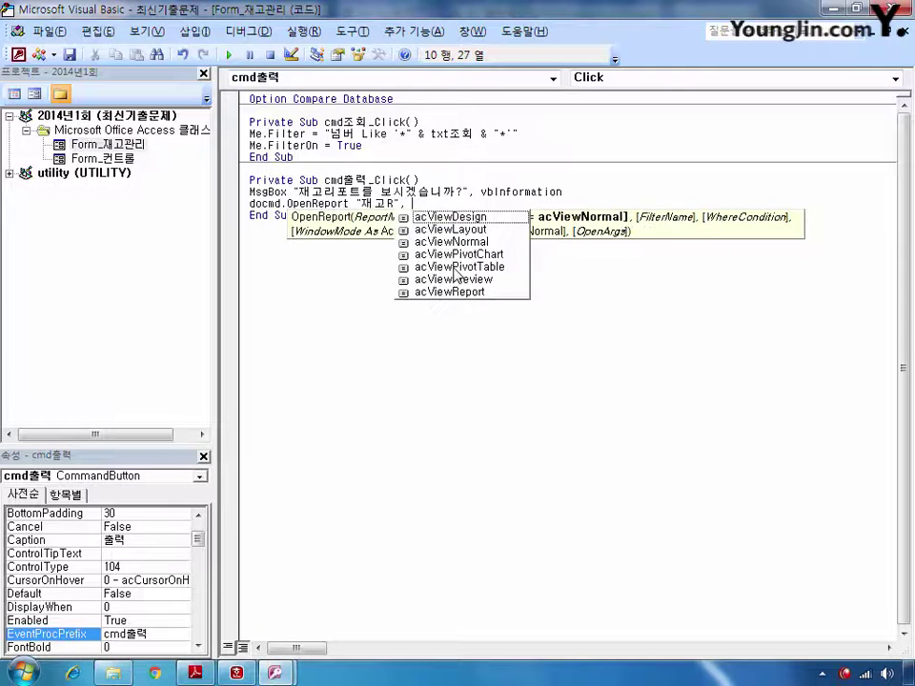
key(Down)
key(Down)
key(Down)
key(Down)
key(Down)
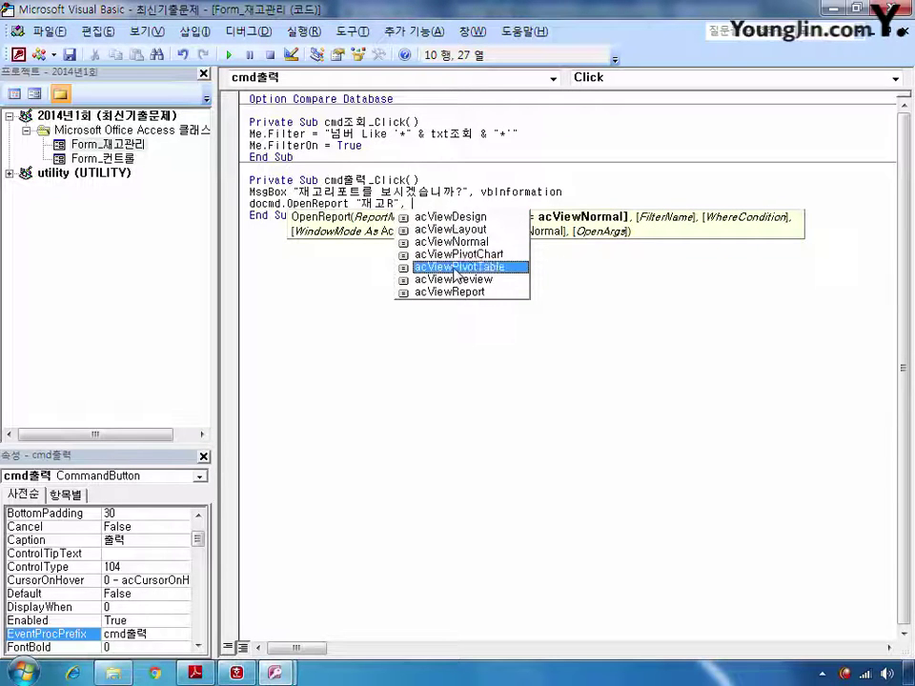
key(Tab)
key(Down)
key(Down)
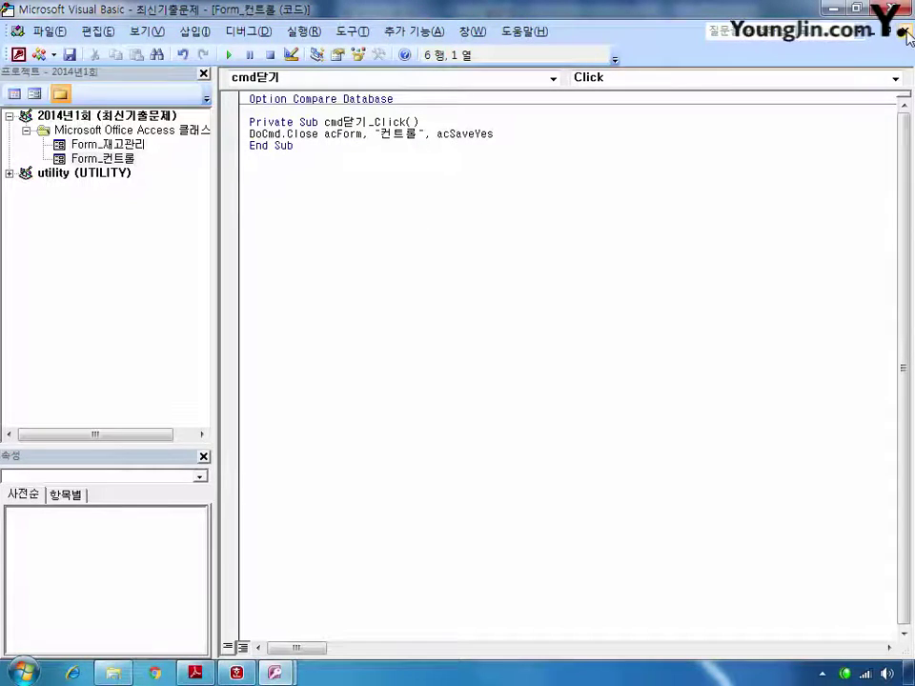
- Close the code windows and the code editor, then close the 재고관리 form and save its design changes
click(905, 31)
click(902, 8)
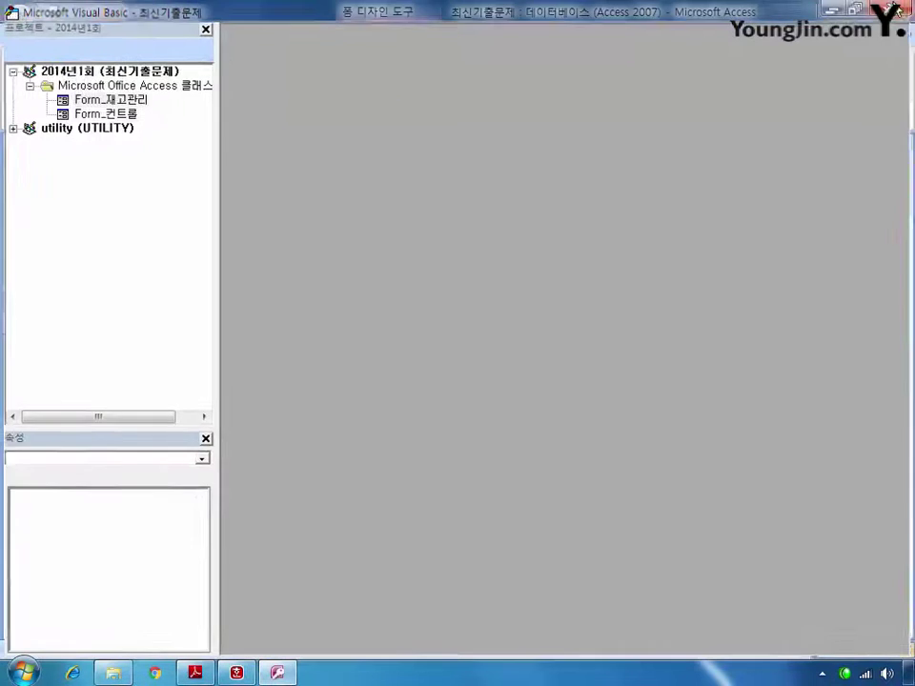
click(577, 142)
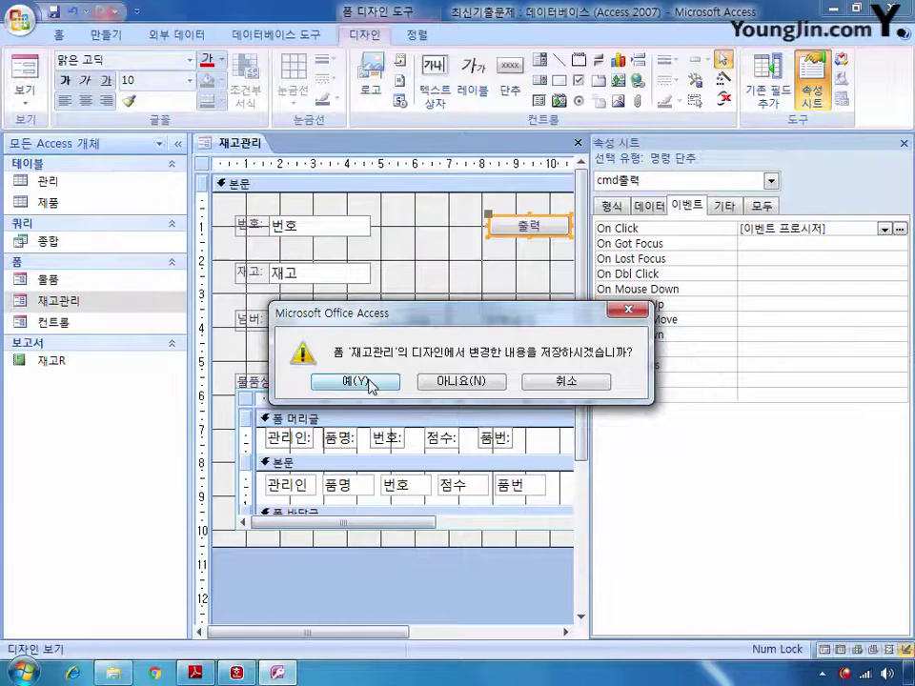
click(370, 383)
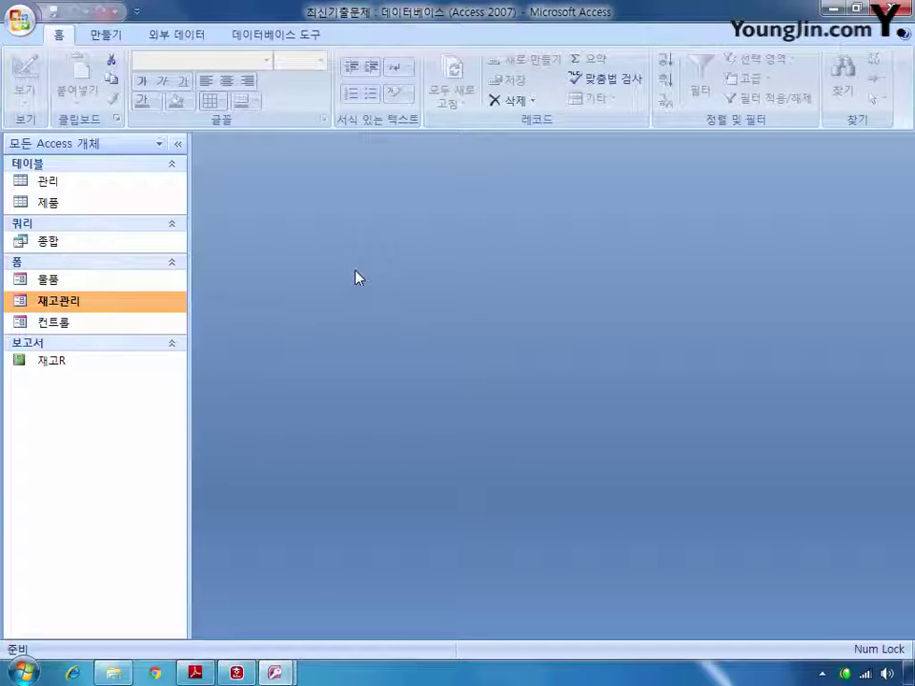
- Create a new query in design view based on the 관리 table and enable its summary (요약) row
click(114, 36)
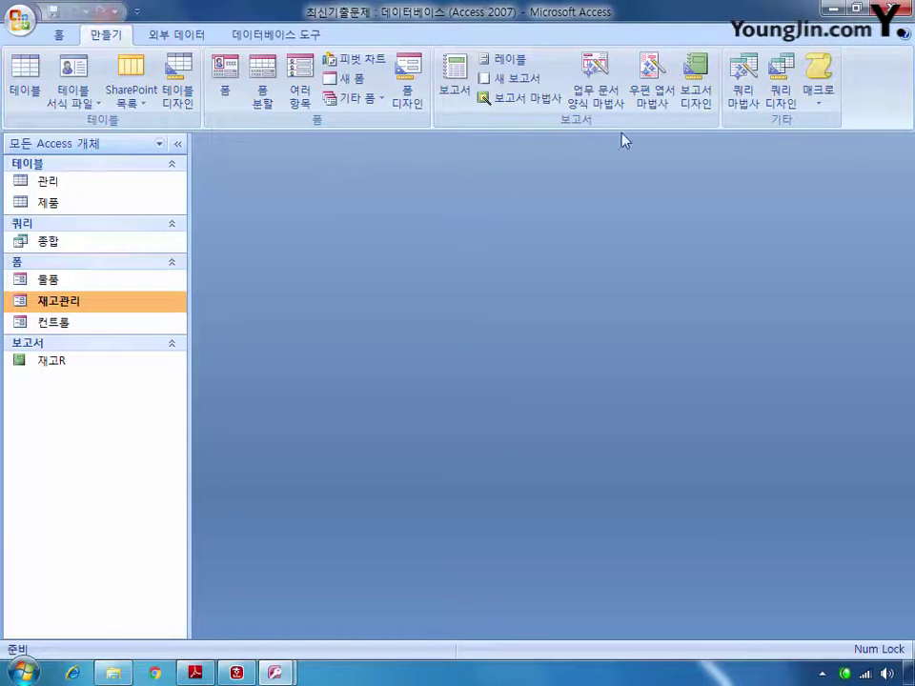
click(781, 86)
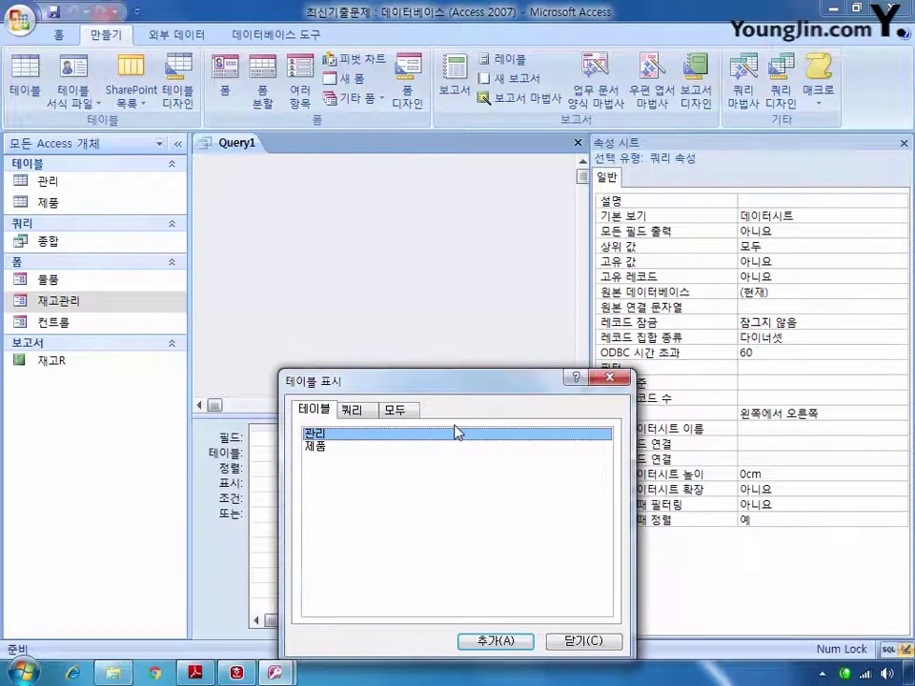
click(495, 640)
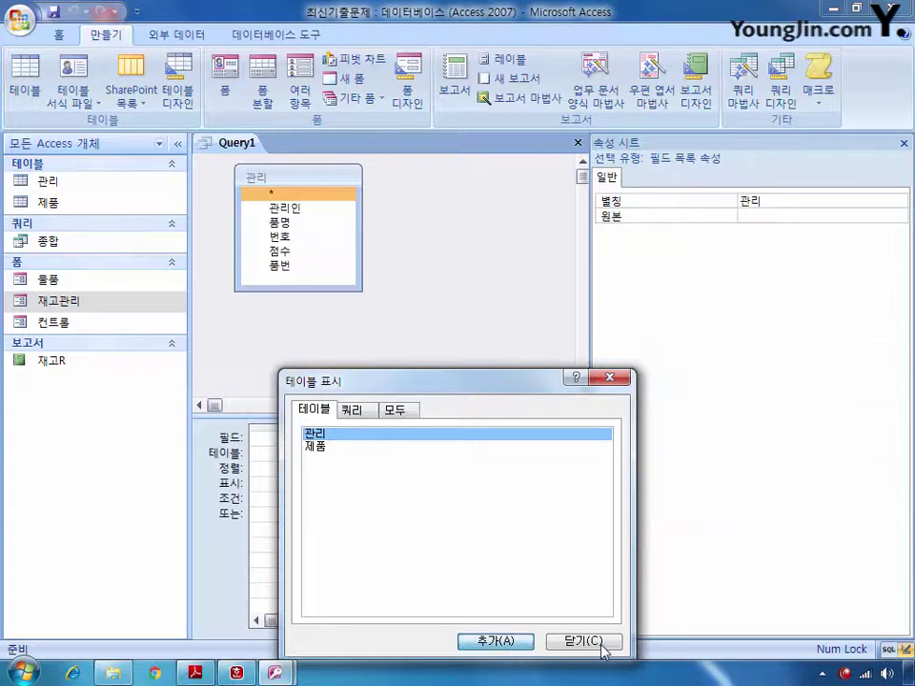
click(583, 641)
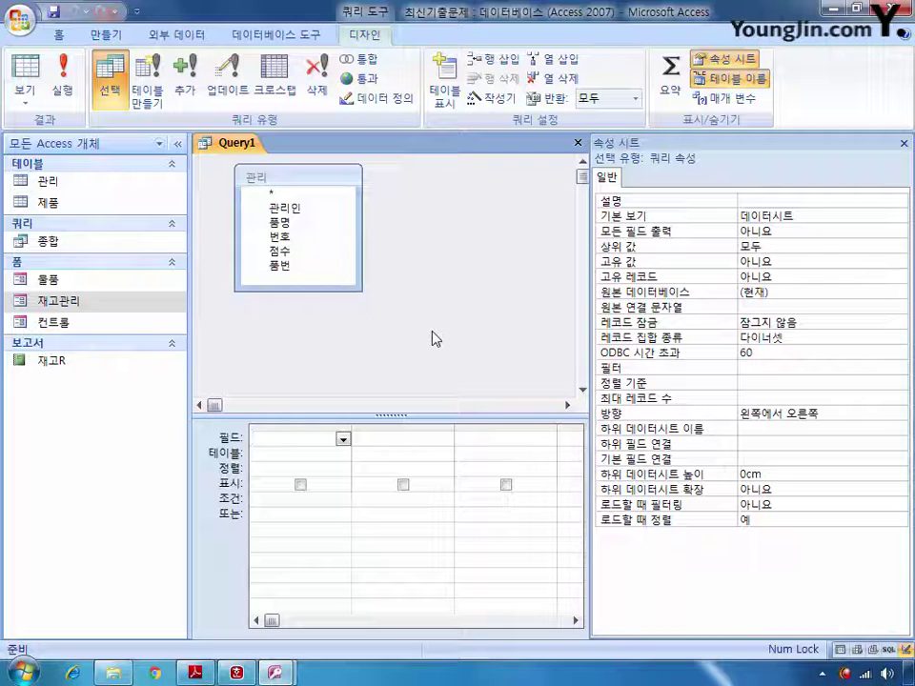
click(673, 82)
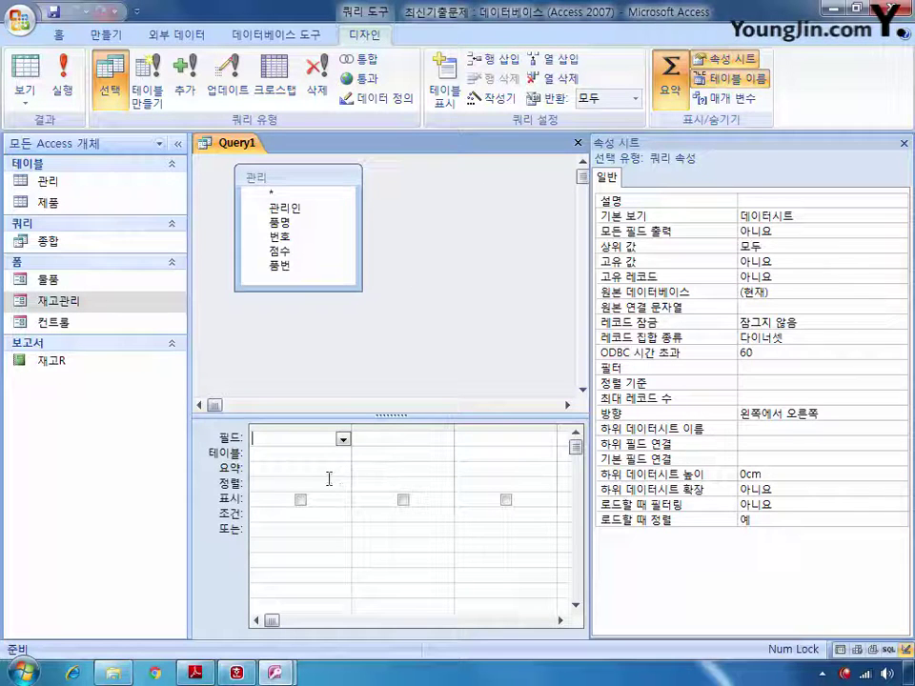
- Define the first query column as the grouping expression 번호별: Left([번호],3)
text(번호)
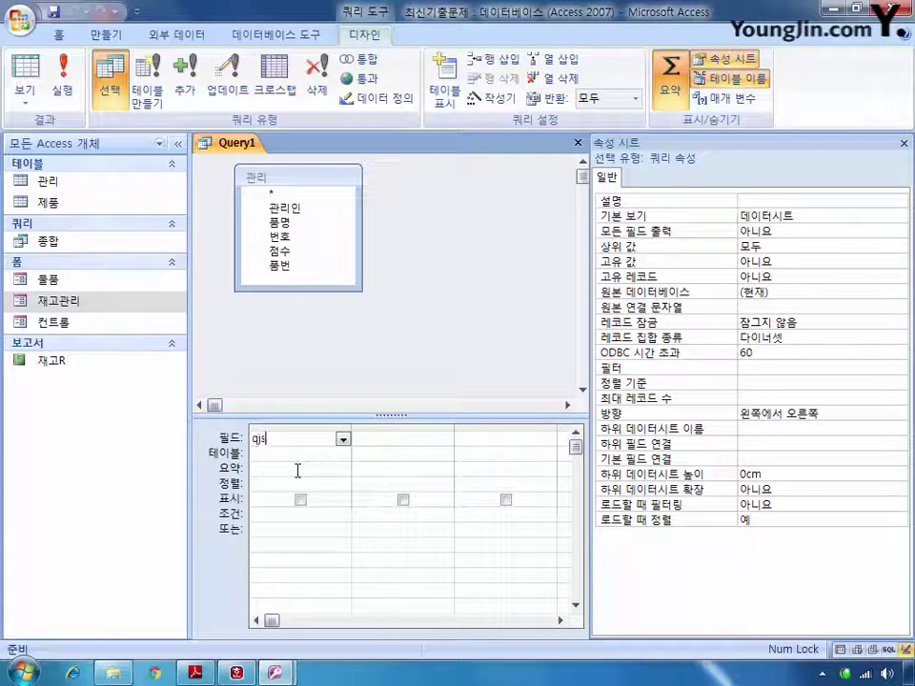
text(별)
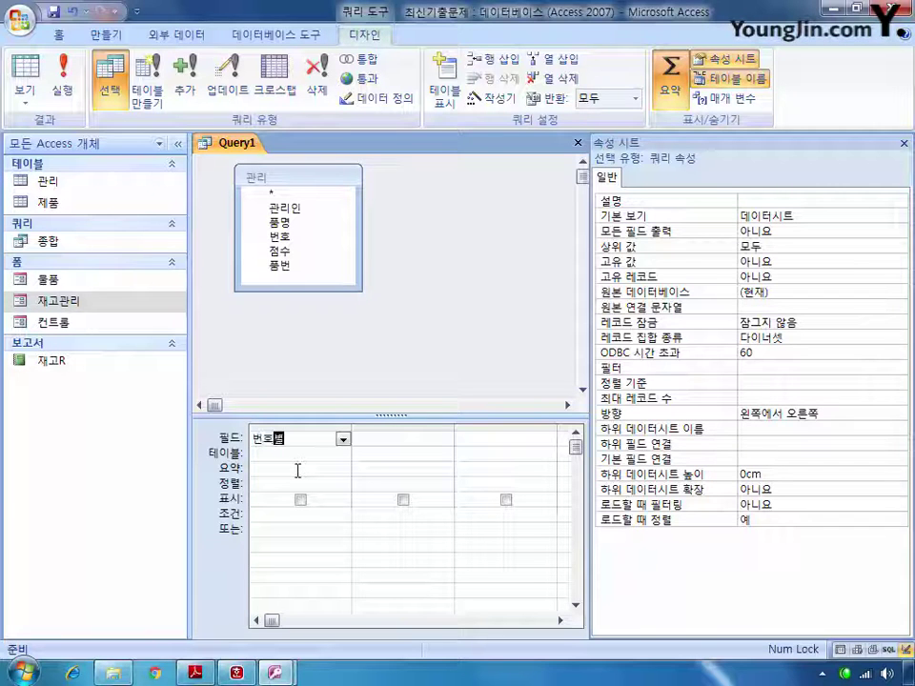
text(:Left)
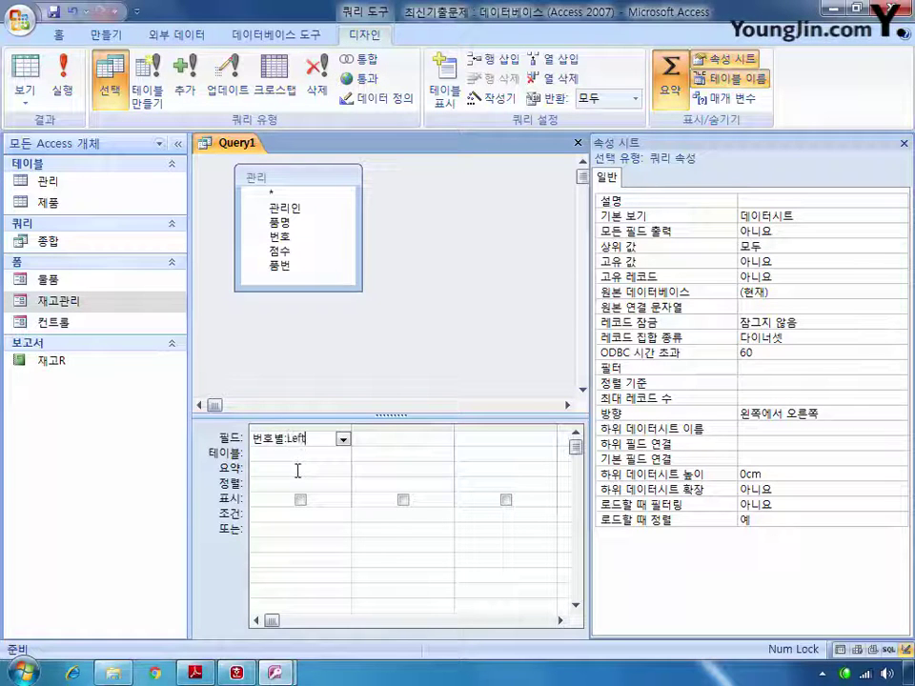
text(()
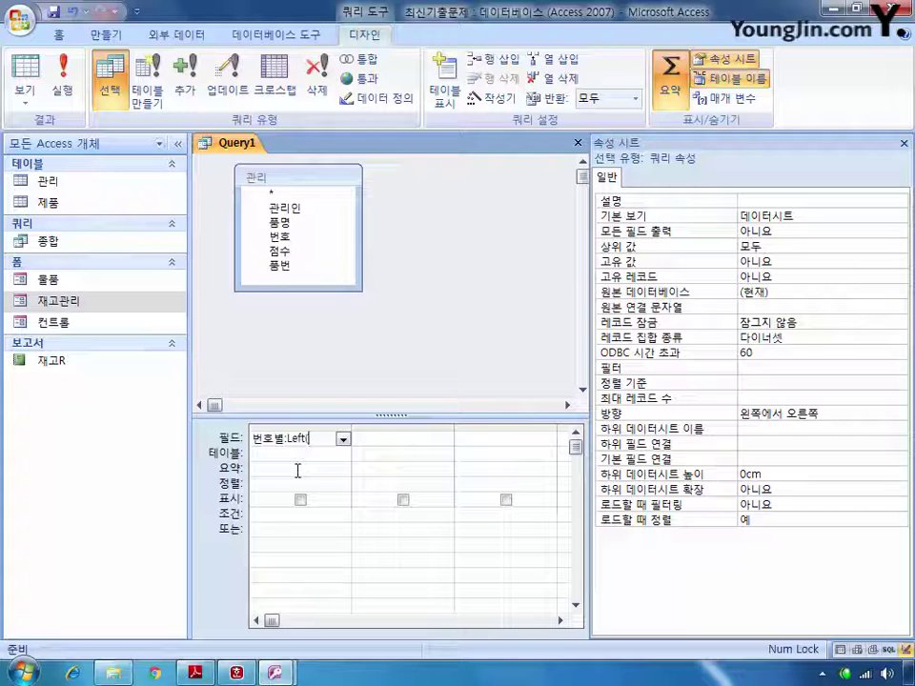
text([번)
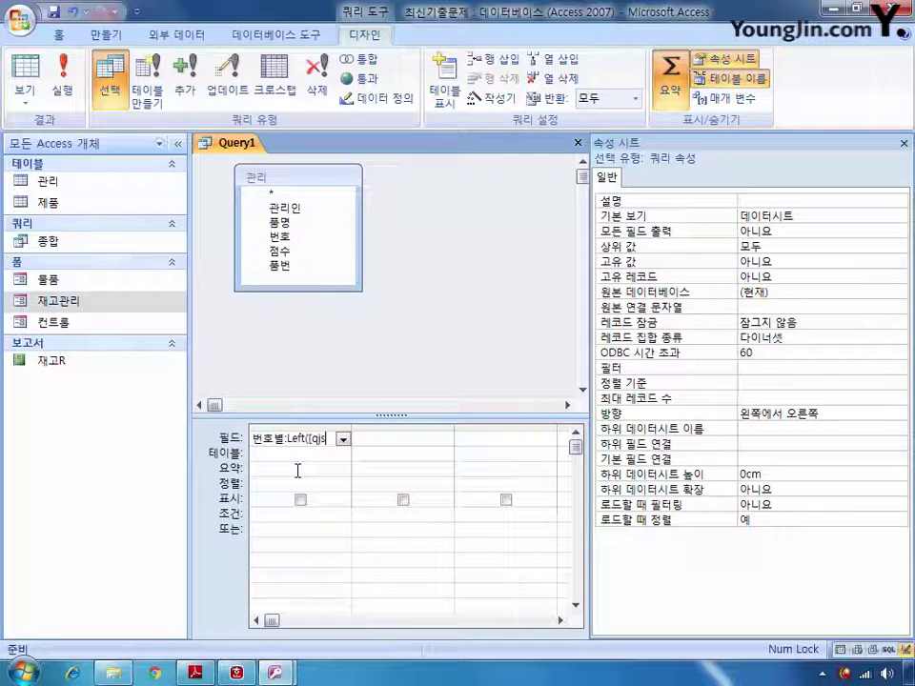
text(호])
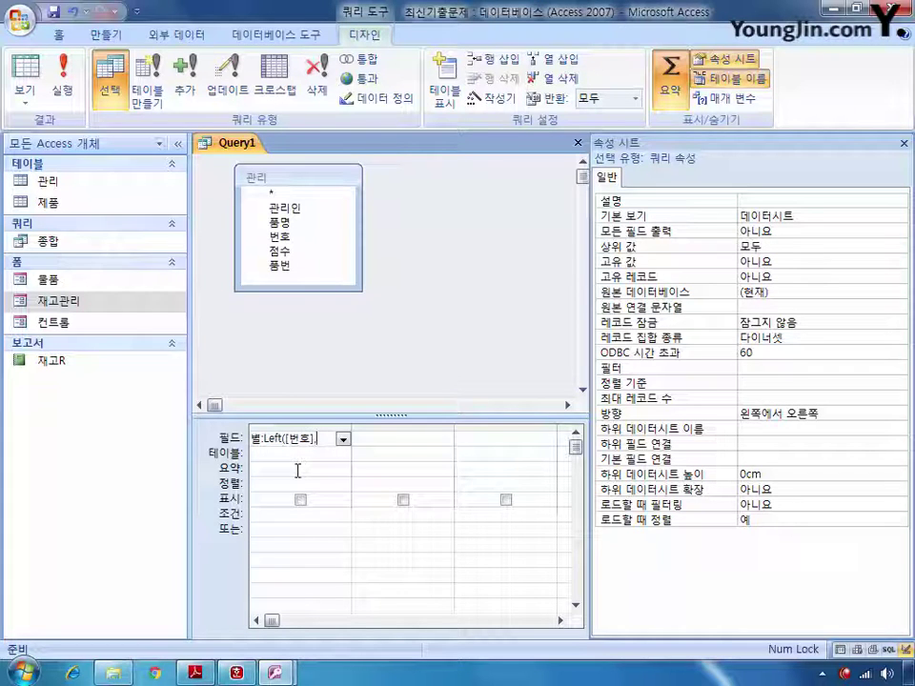
text(,3)
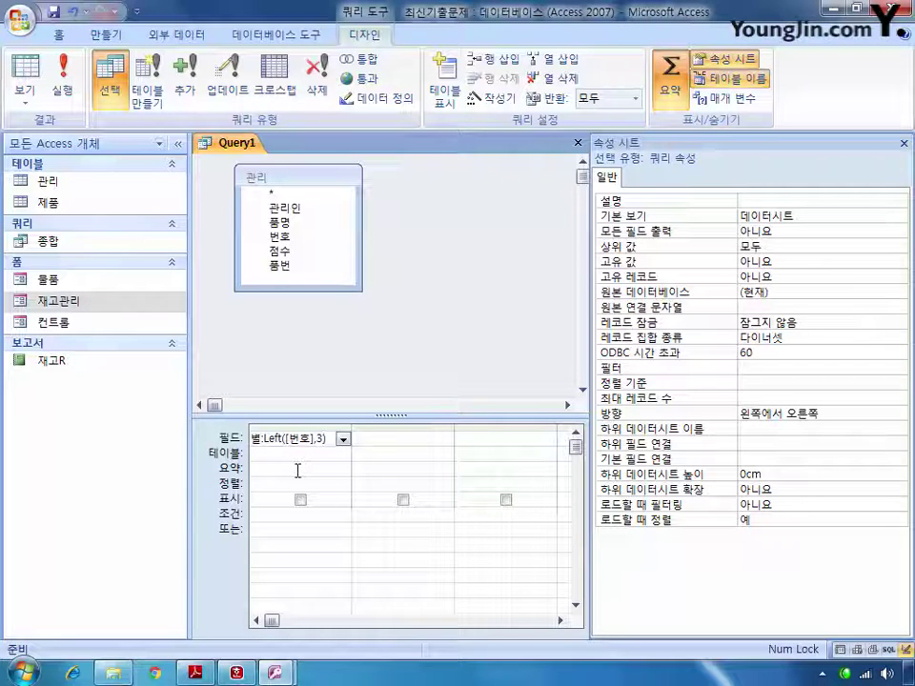
click(284, 469)
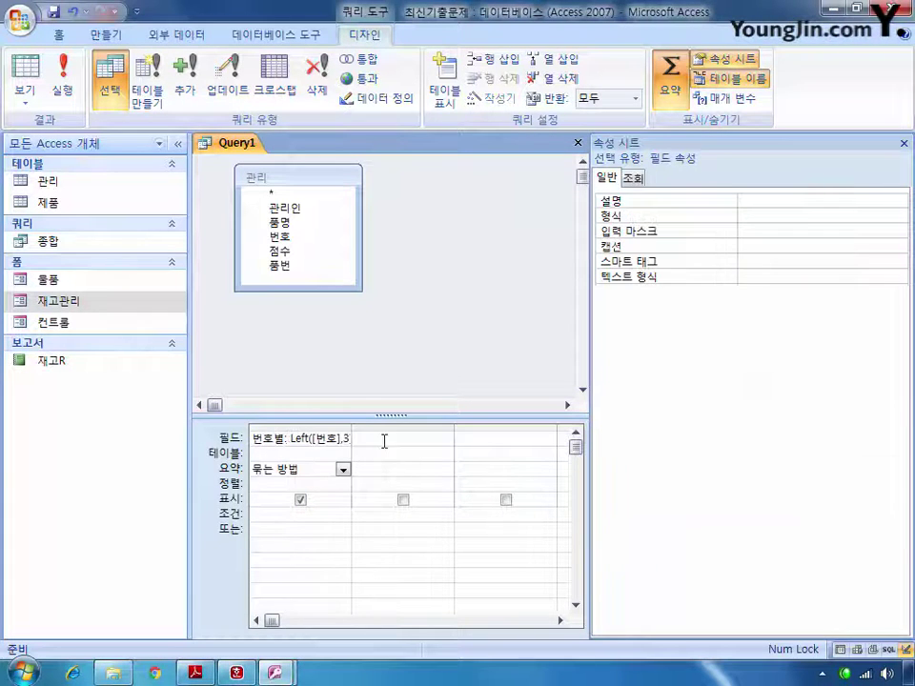
- Define the second query column as 점수총합: 점수 and set its summary function to 합계
click(382, 442)
text(자)
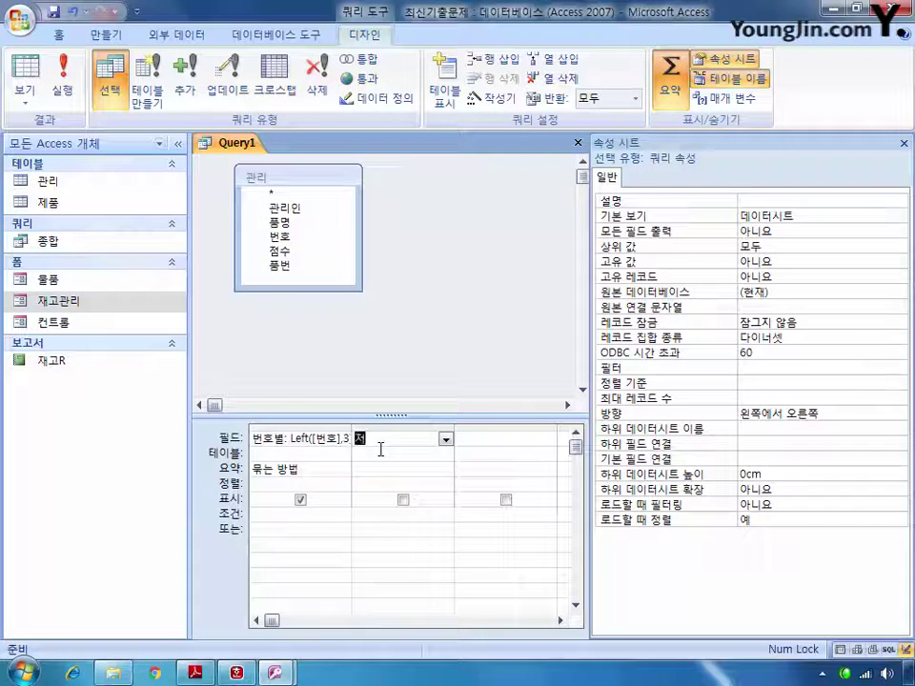
text(ㅁ수총합:wja)
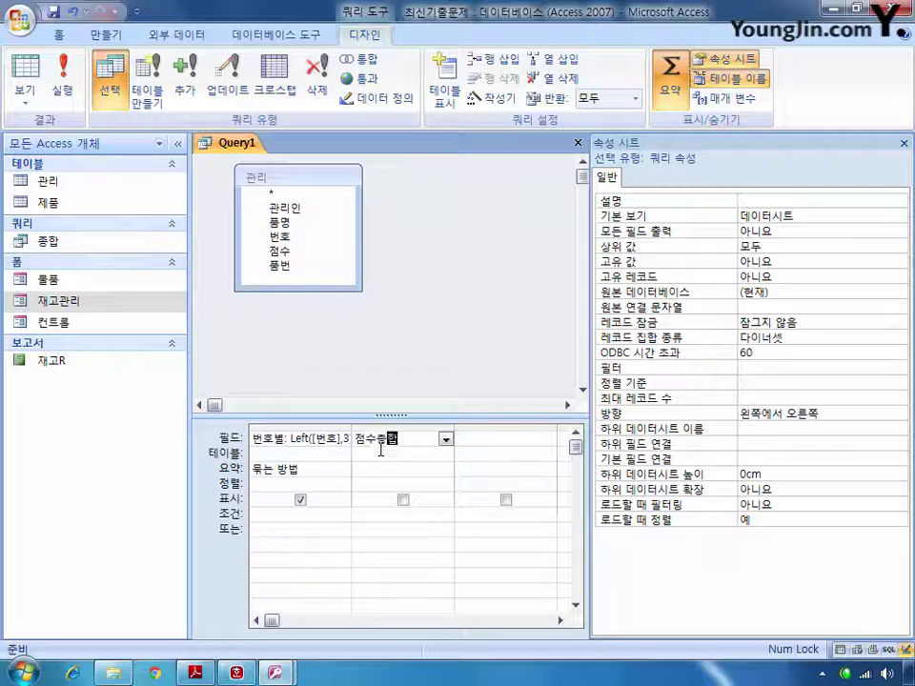
key(BackSpace)
key(BackSpace)
key(BackSpace)
key(Hangul)
text(점수)
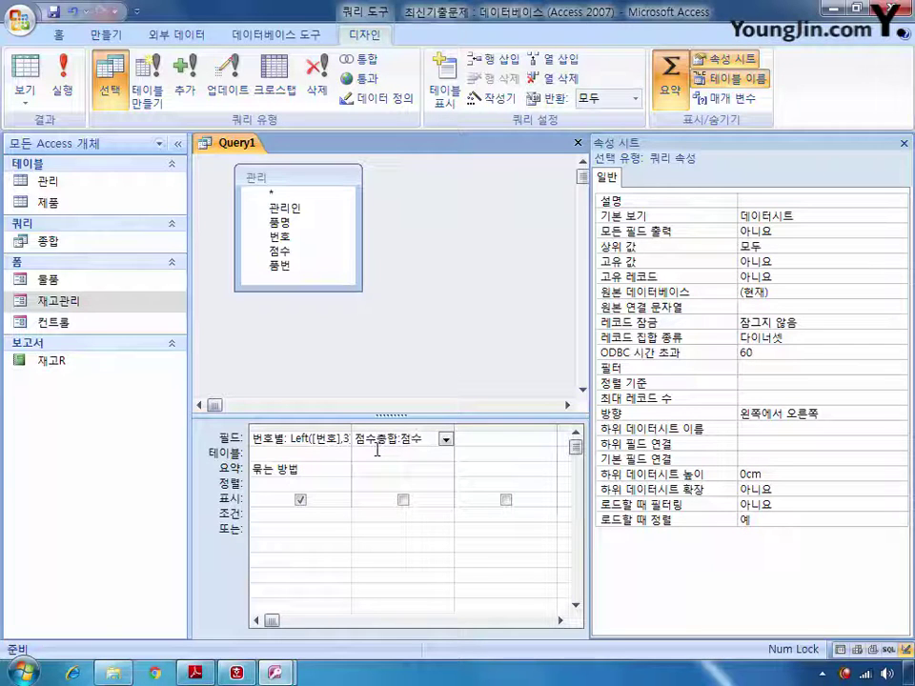
click(385, 467)
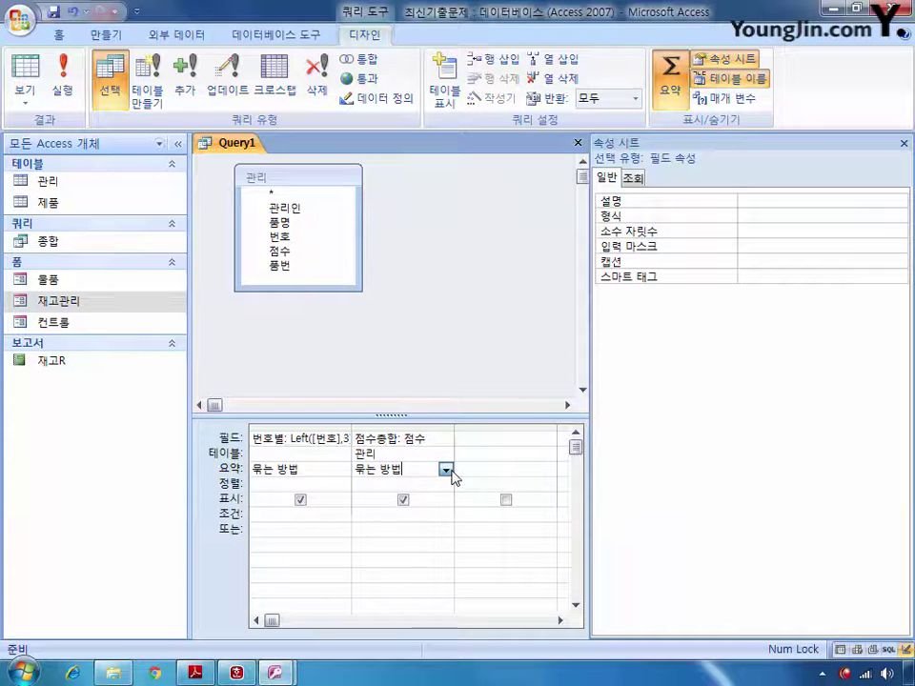
click(445, 469)
click(430, 438)
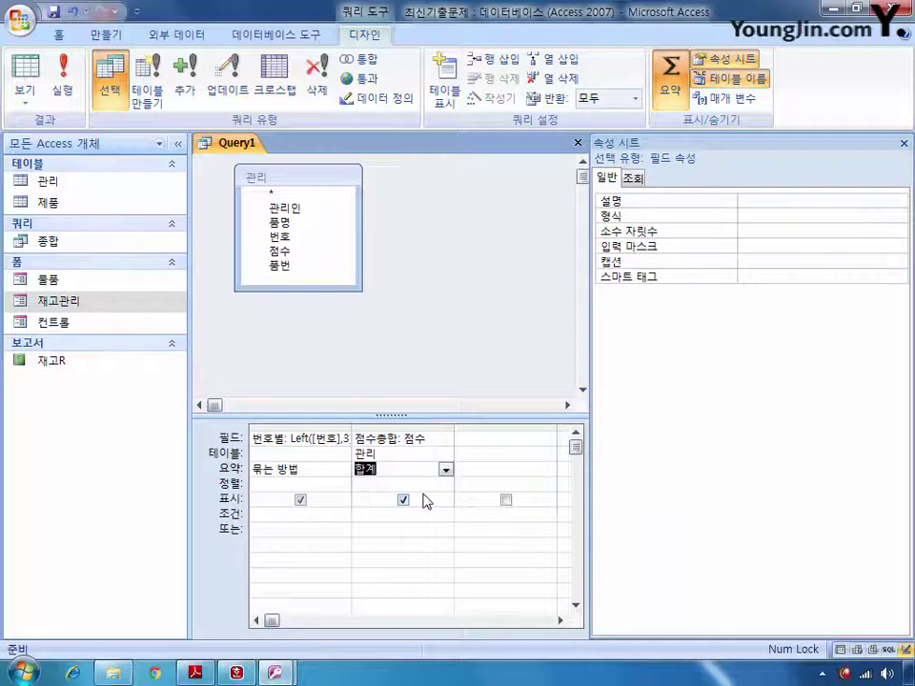
- Close the query and save it under the name 번호별점수
click(577, 142)
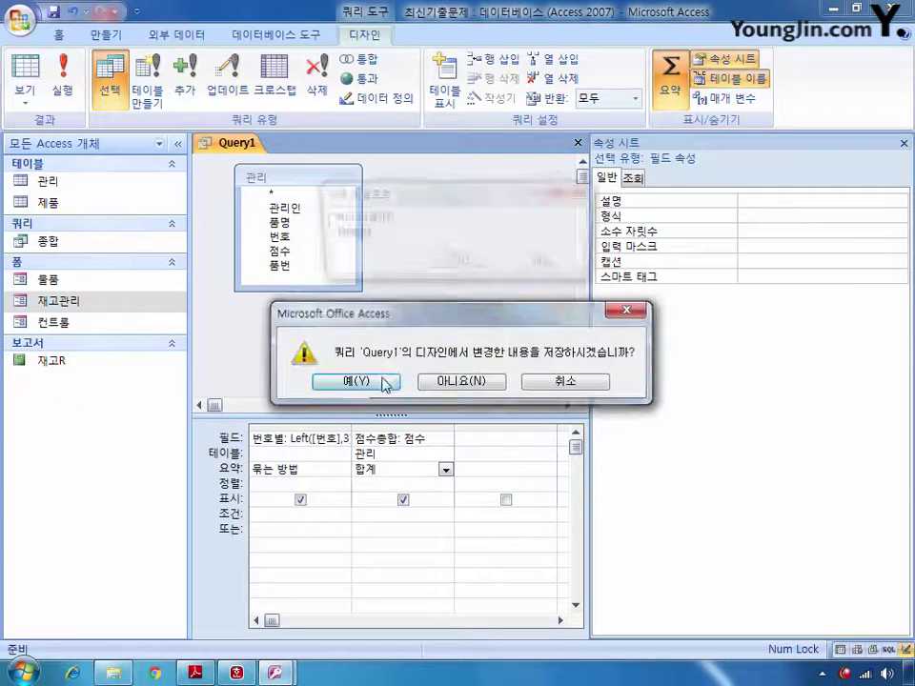
click(356, 381)
text(번호별)
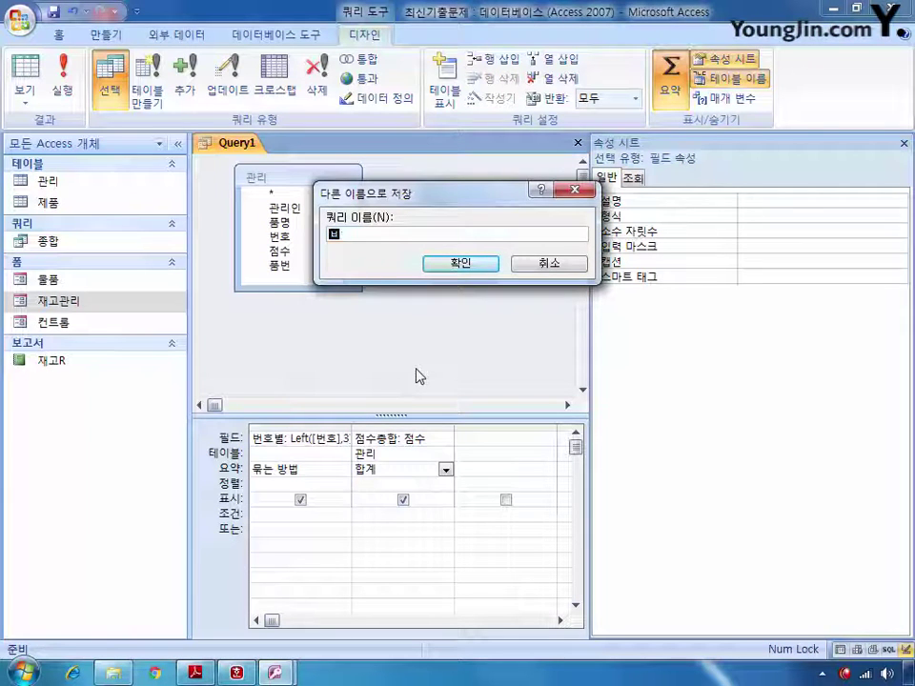
text(점수)
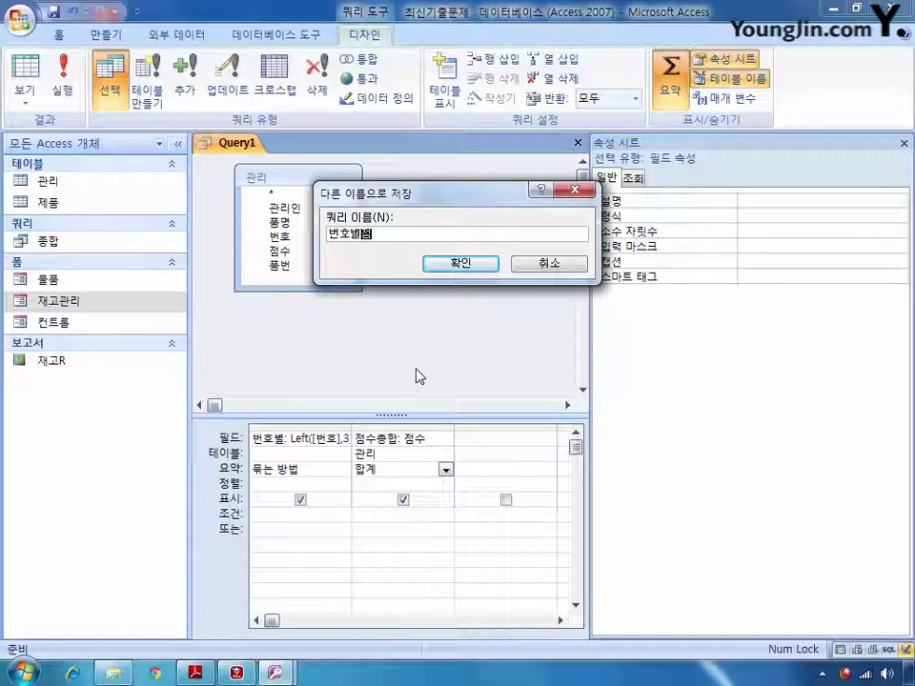
click(460, 262)
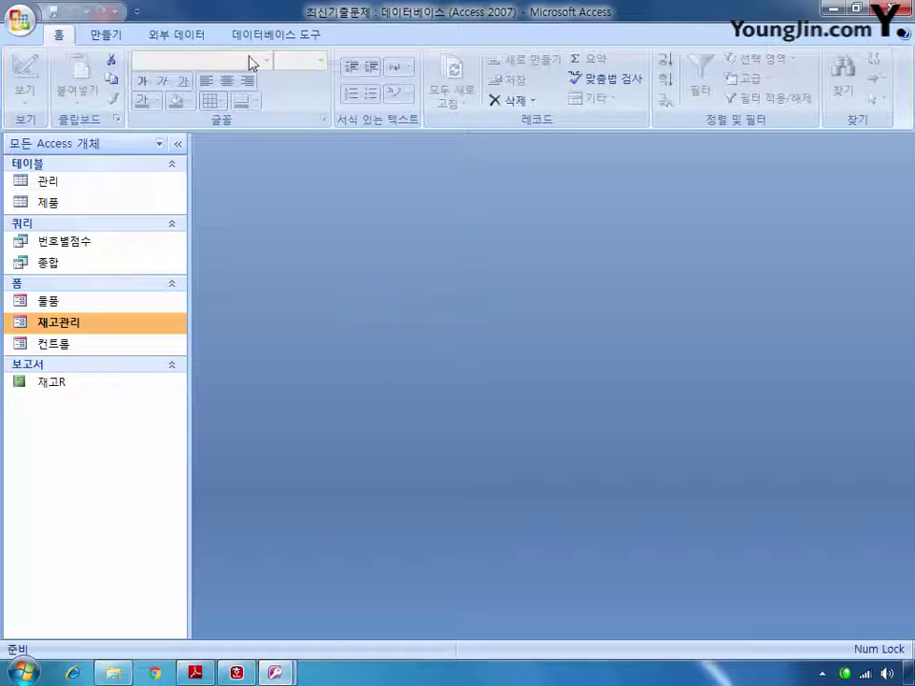
- Create another design-view query with the 관리 and 제품 tables, and arrange 제품 to the left of 관리
click(114, 35)
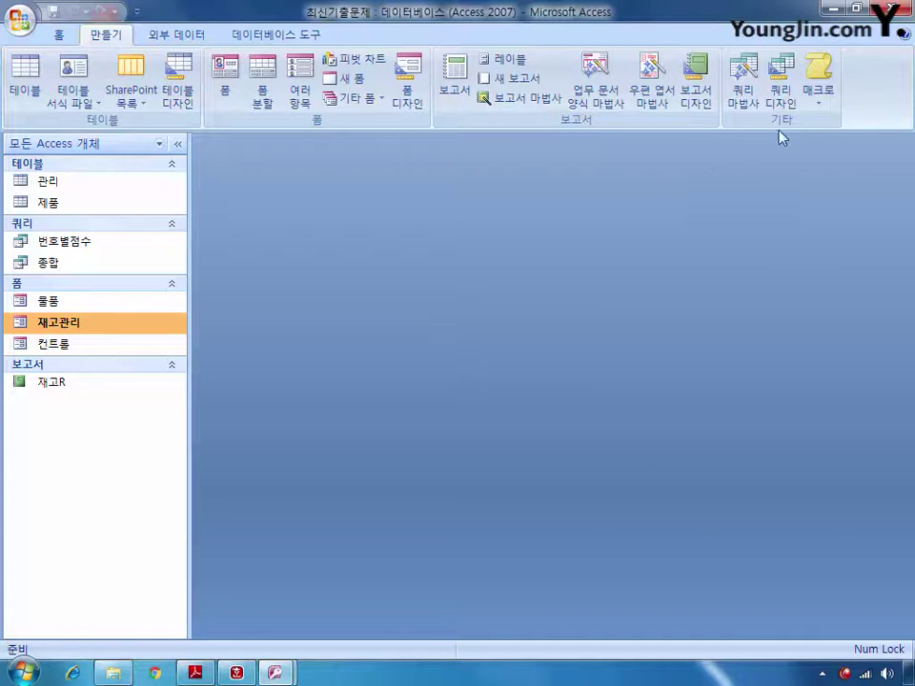
click(780, 90)
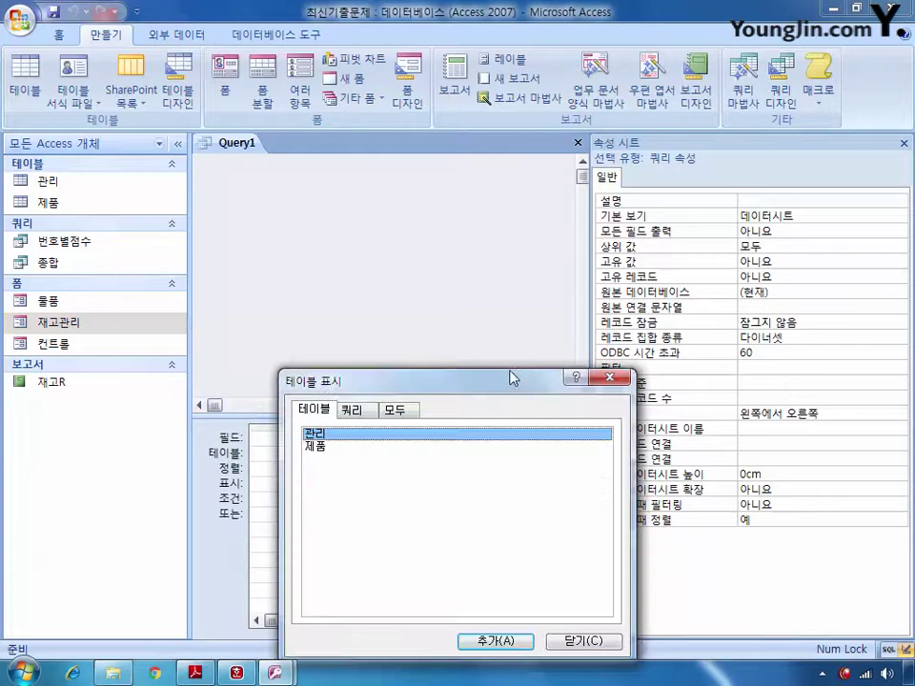
shift+click(341, 445)
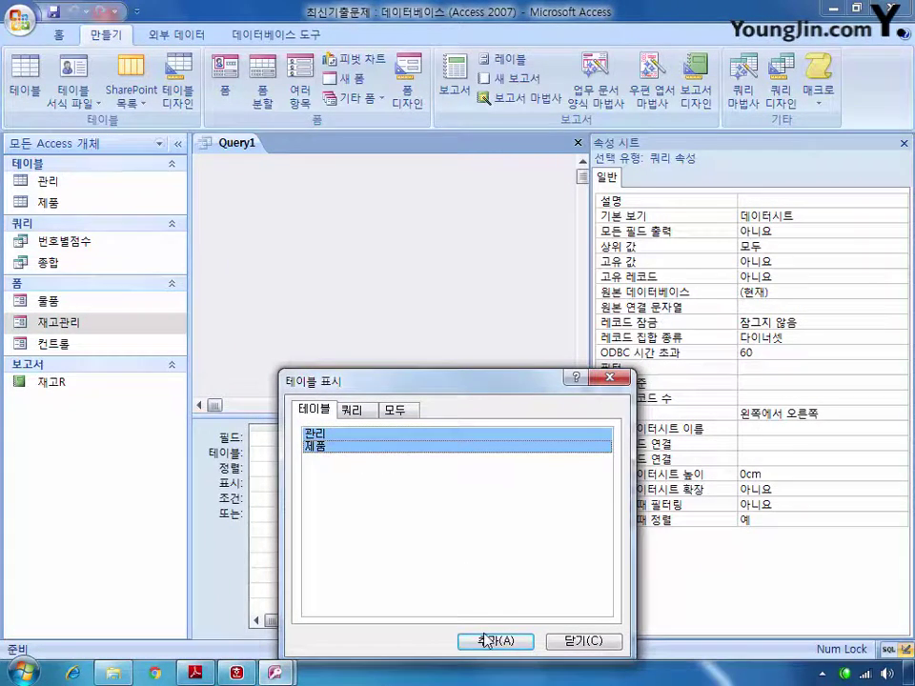
click(487, 641)
click(588, 643)
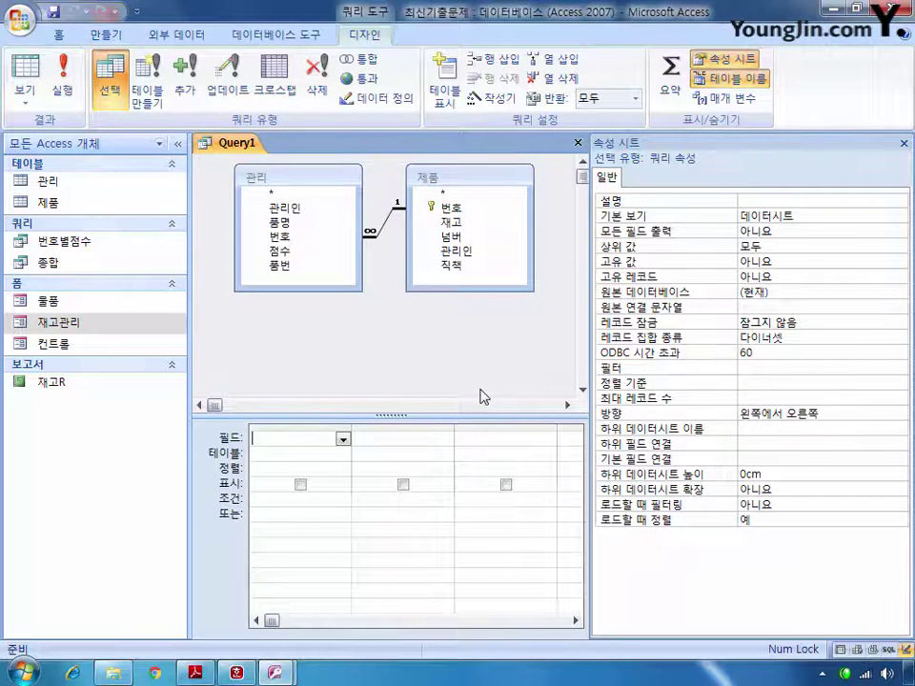
drag(434, 178, 259, 217)
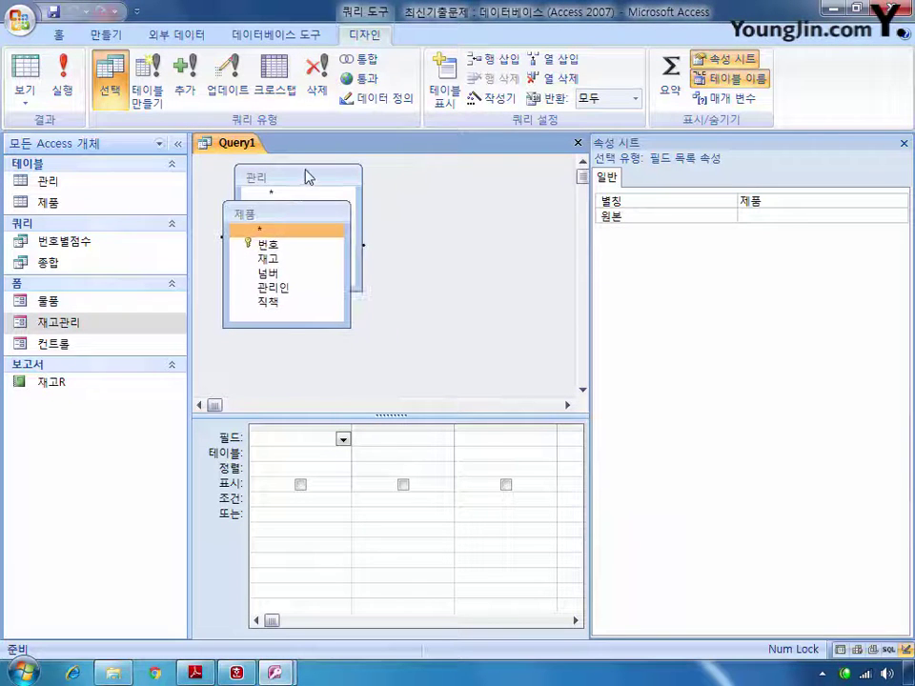
drag(306, 176, 467, 207)
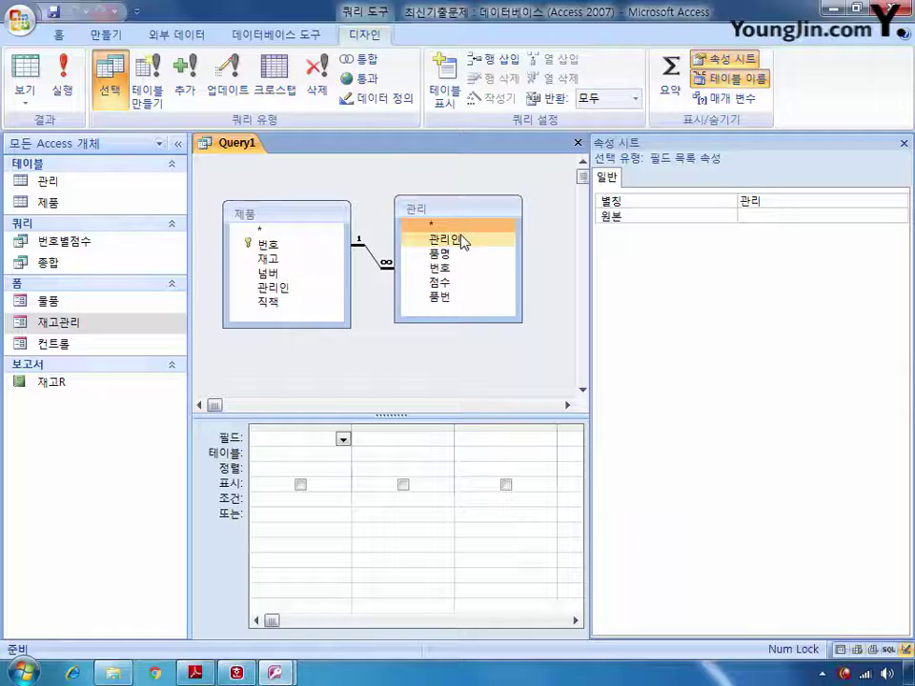
- Add the fields 관리인 from 제품, 품명 and 품번 from 관리, and 직책 from 제품 to the query grid
double_click(282, 289)
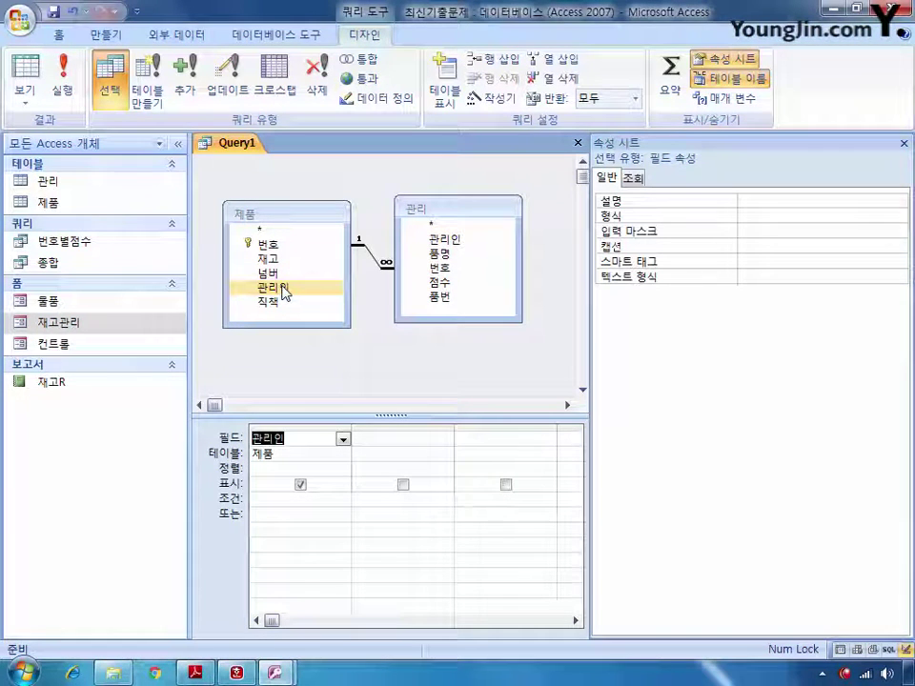
click(284, 259)
click(285, 303)
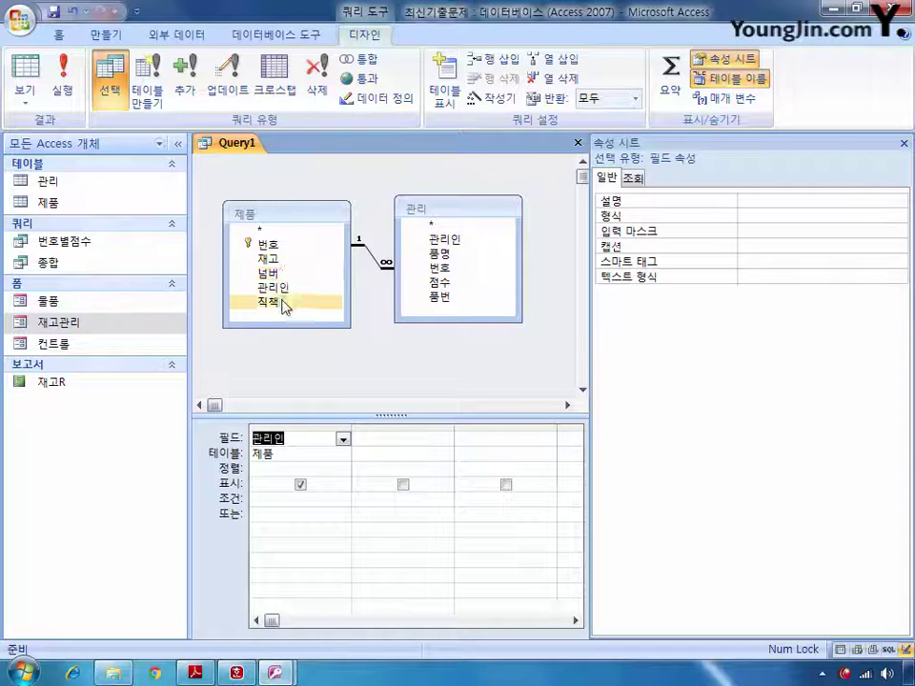
click(438, 253)
double_click(438, 253)
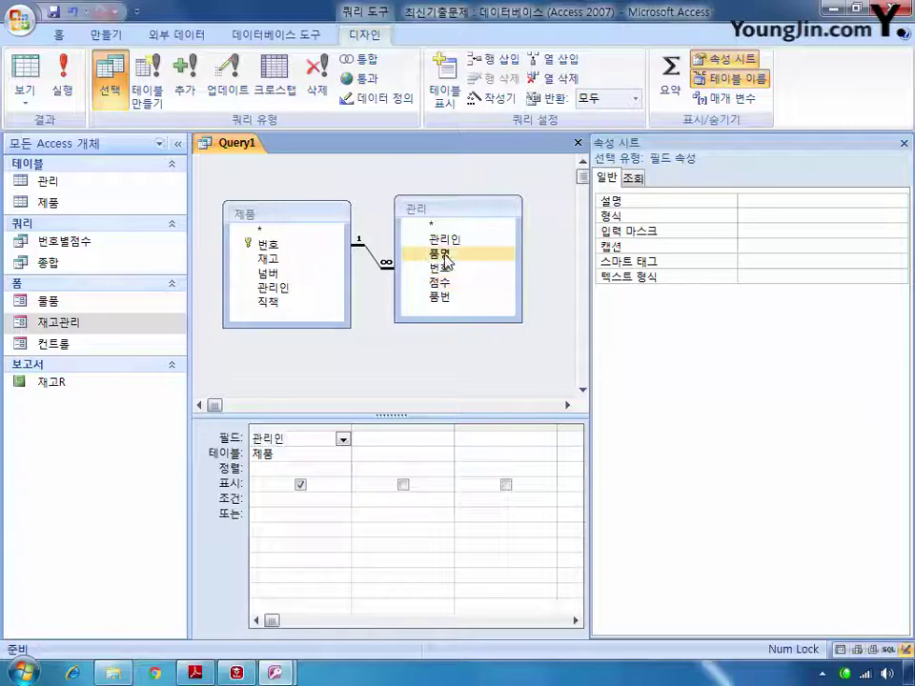
click(448, 299)
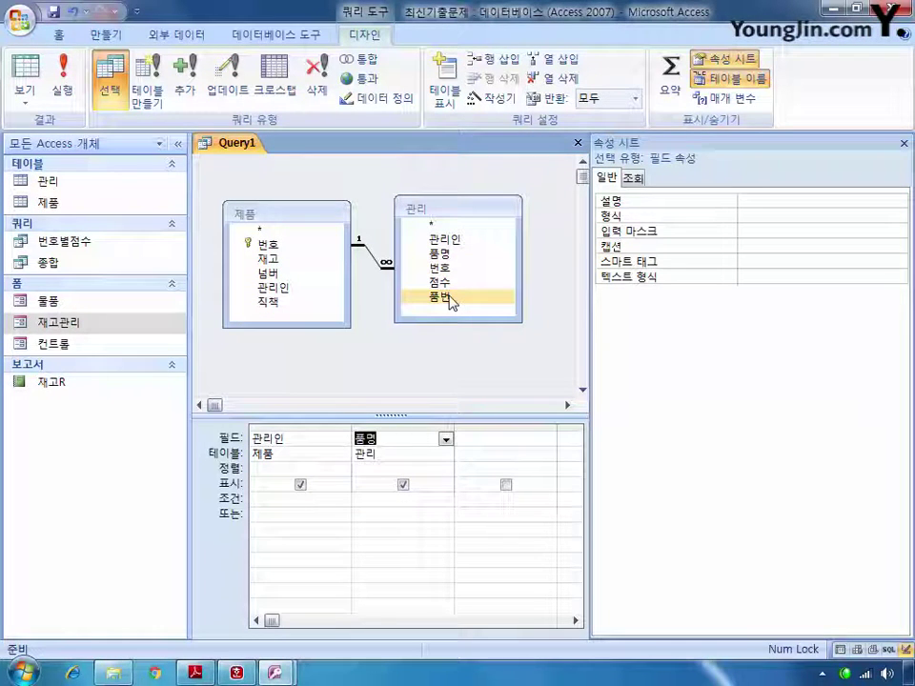
double_click(447, 298)
click(305, 262)
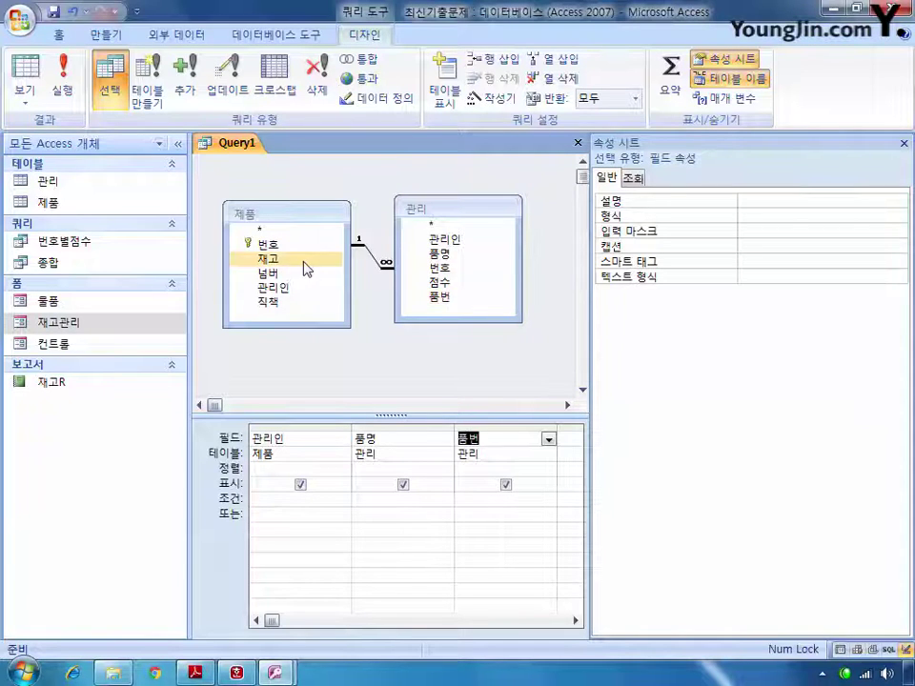
click(276, 302)
double_click(276, 302)
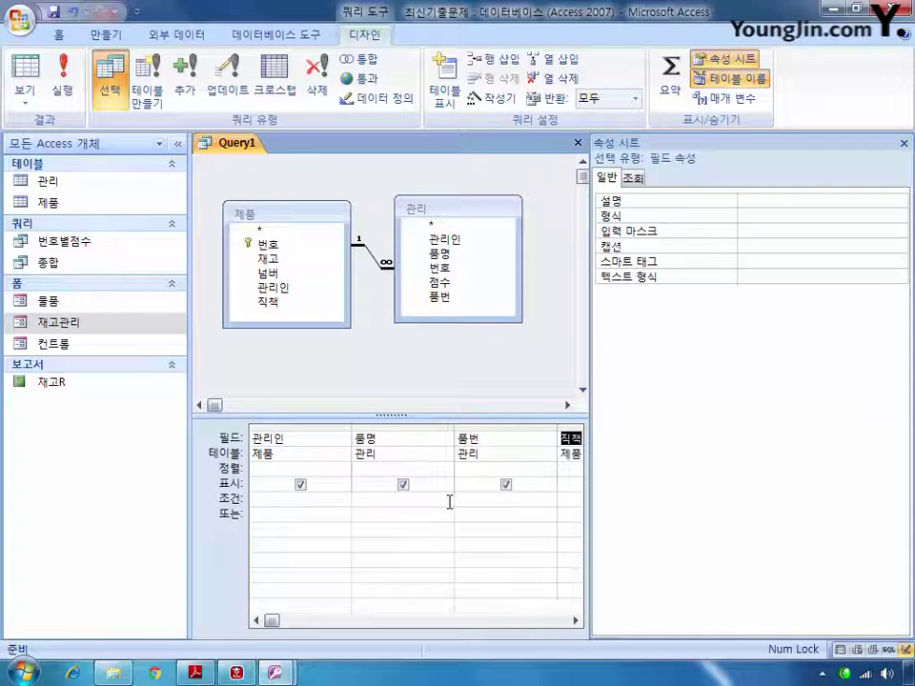
- Set the criterion of the 관리인 field to the parameter prompt [관리인을 입력하세요]
click(260, 501)
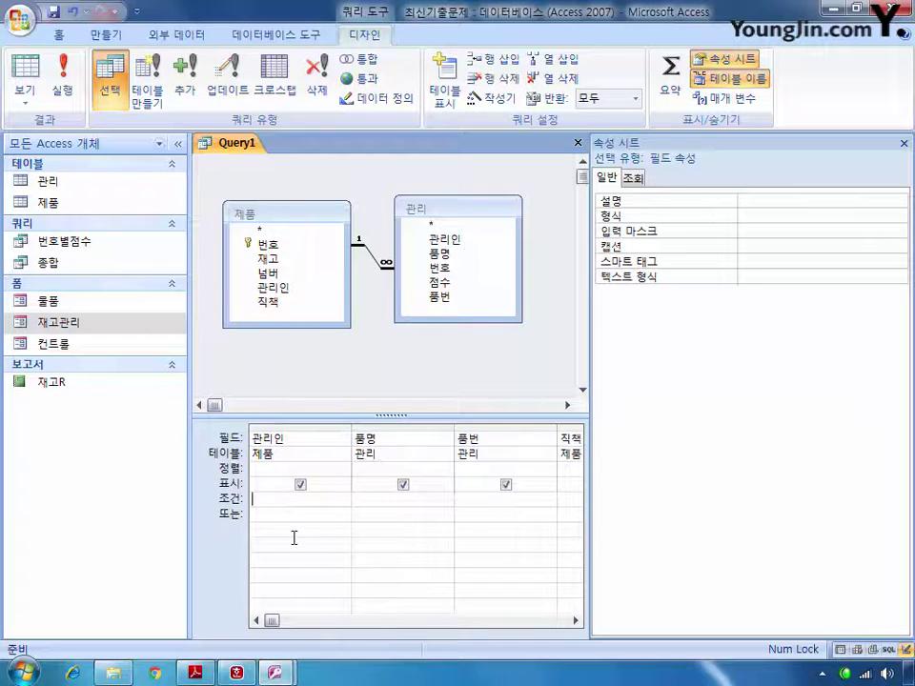
text([rhks)
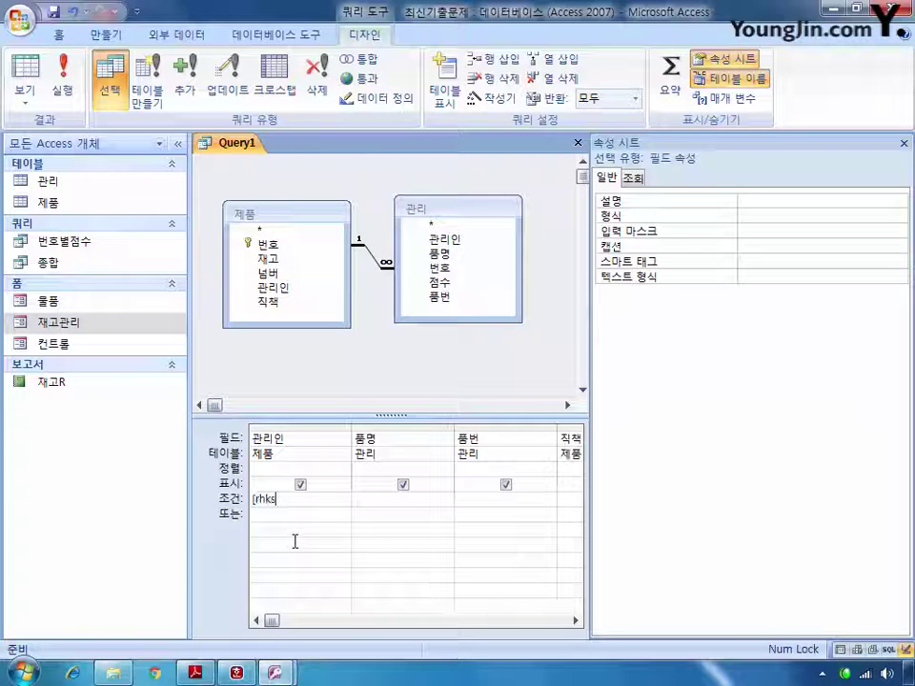
key(BackSpace)
key(BackSpace)
key(BackSpace)
key(BackSpace)
key(BackSpace)
text([관리)
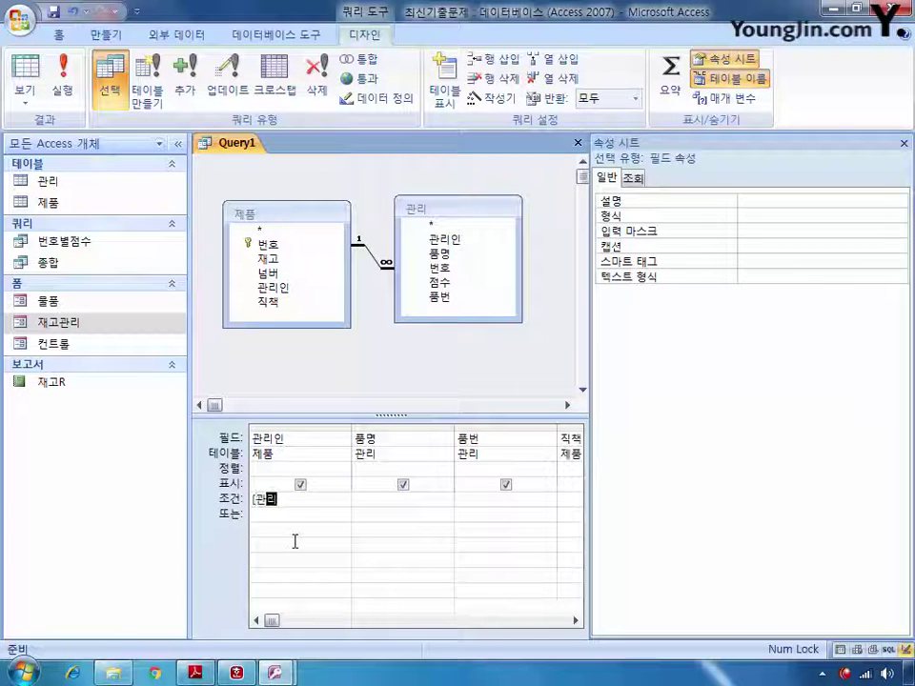
text(인을 입력하세)
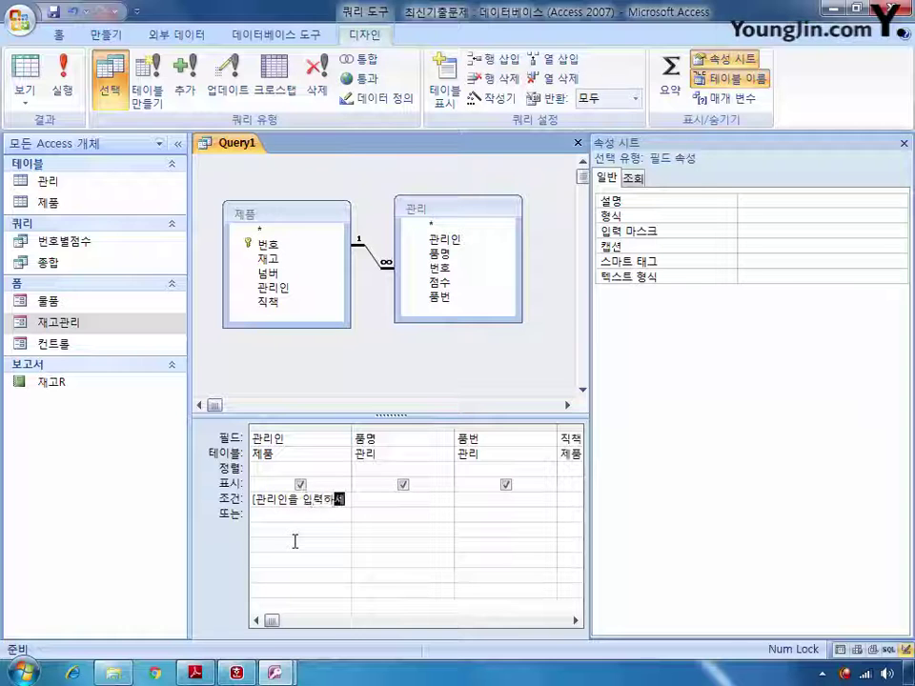
text(요])
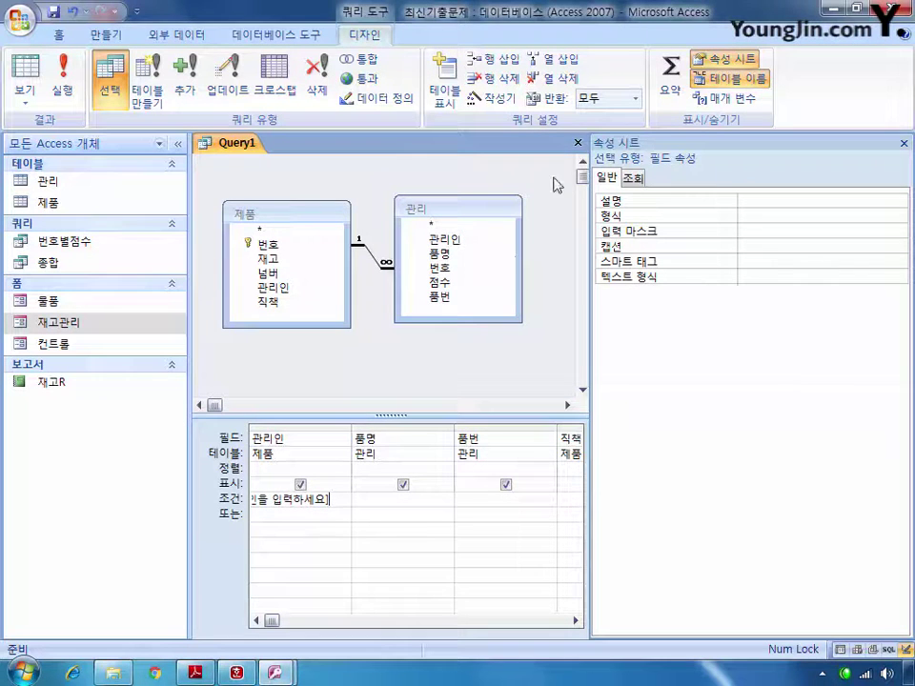
- Close the query and save it under the name 관리인검색
click(577, 142)
click(374, 376)
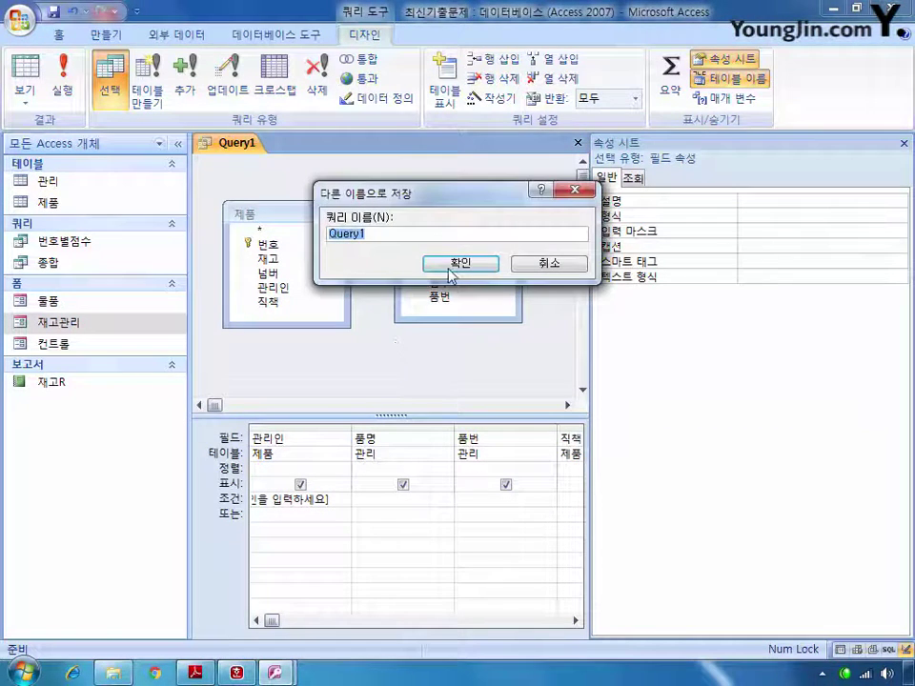
text(ㄱ관리인검색)
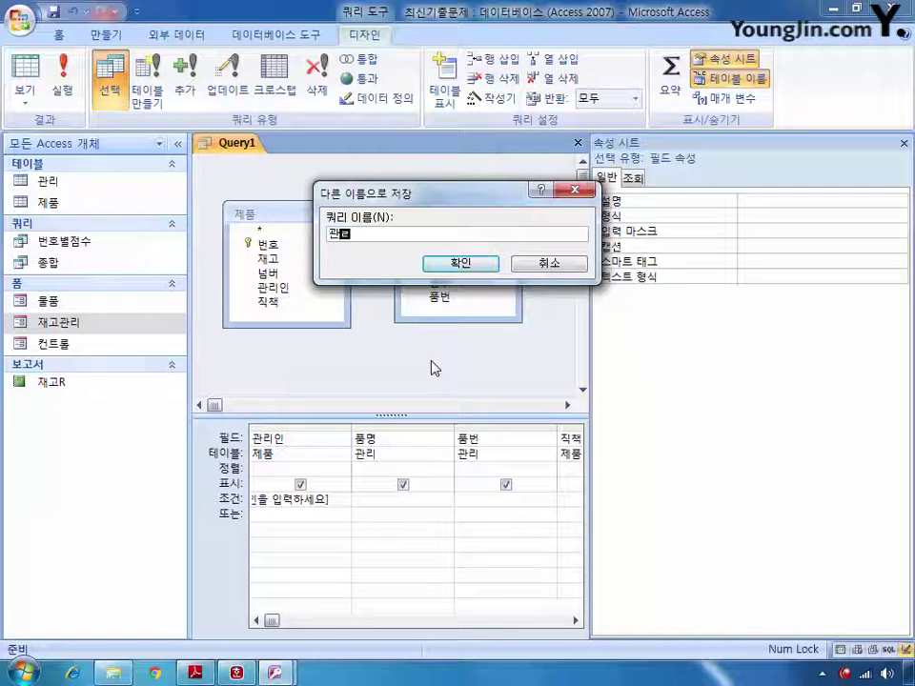
key(Return)
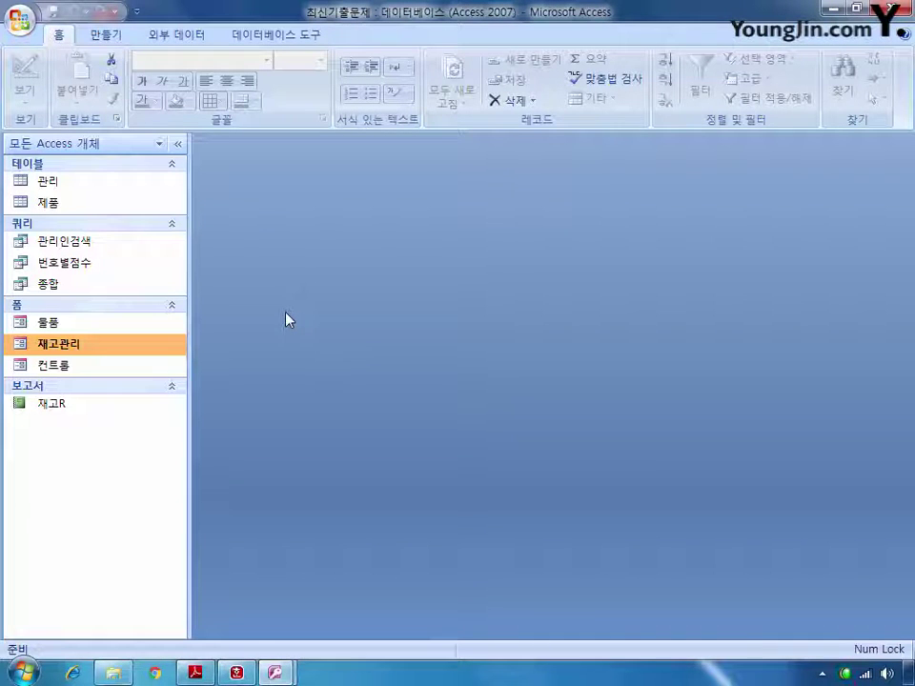
- Open the 컨트롤 form in design view and create a Before Update event procedure for the t관리인 text box
right_click(78, 367)
click(136, 416)
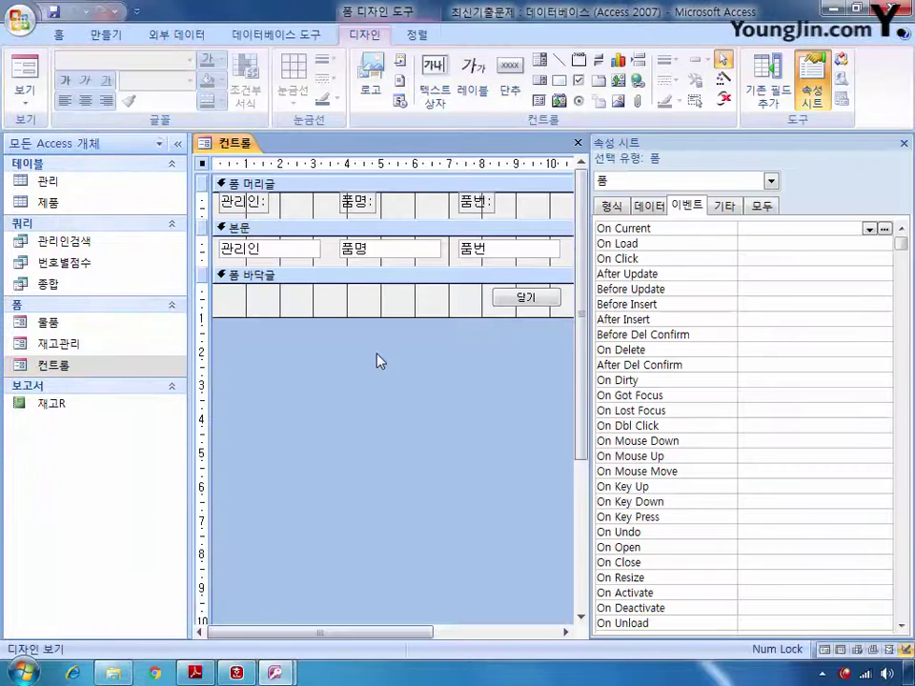
click(290, 247)
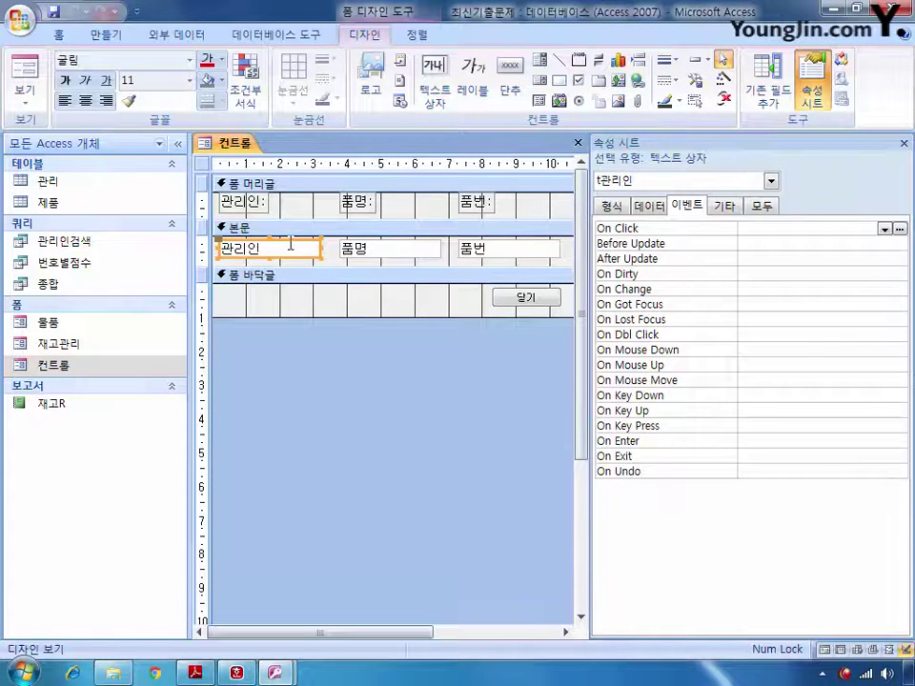
click(787, 246)
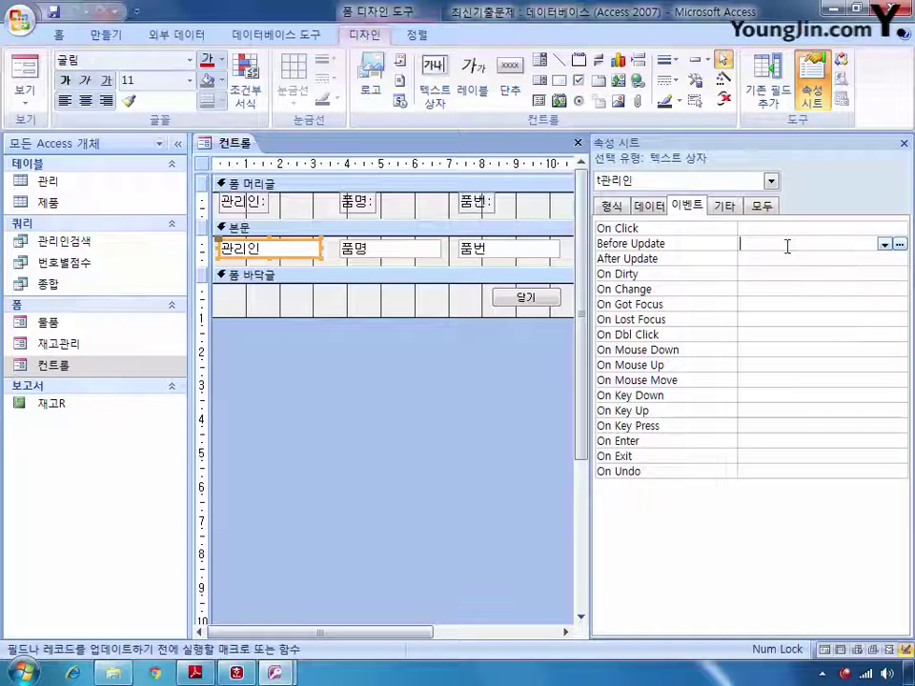
click(884, 245)
click(882, 258)
click(899, 244)
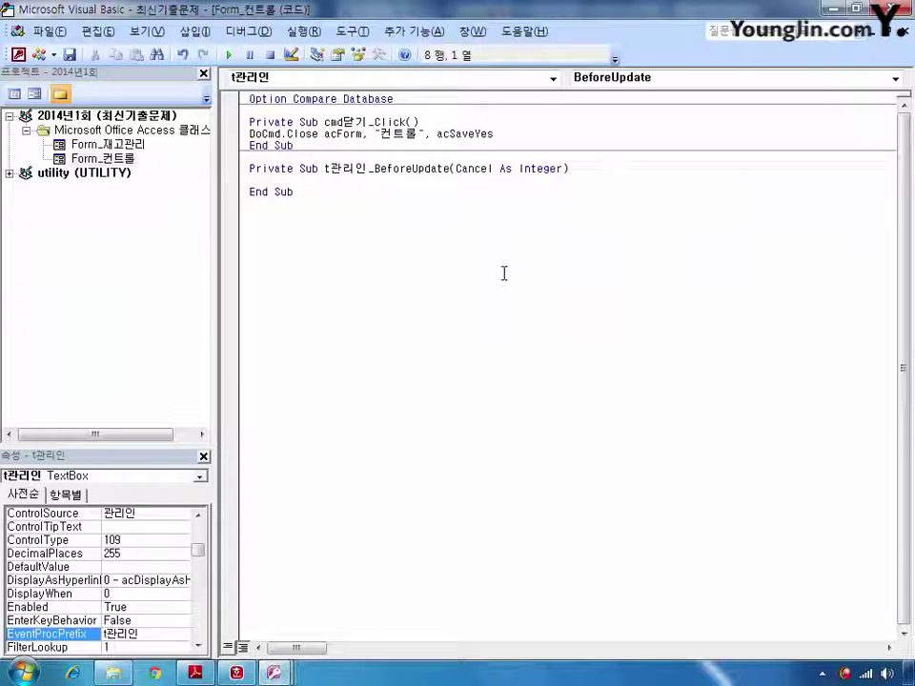
- In the procedure, assign a = MsgBox("패널티를 부여하겠습니까?", vbYesNo, "패널티")
key(Return)
key(Return)
key(Up)
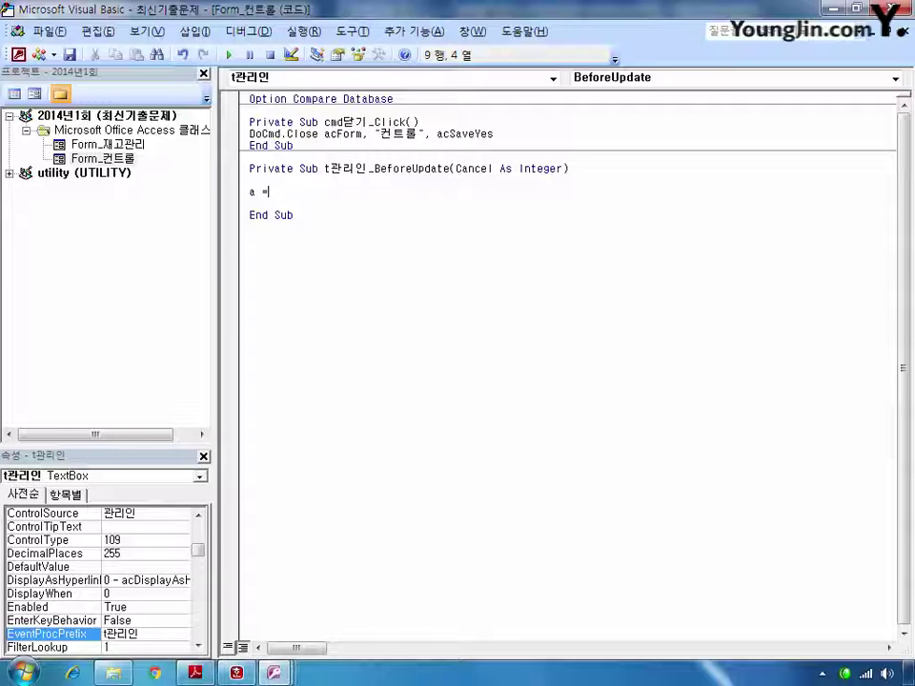
text(a = msgbox)
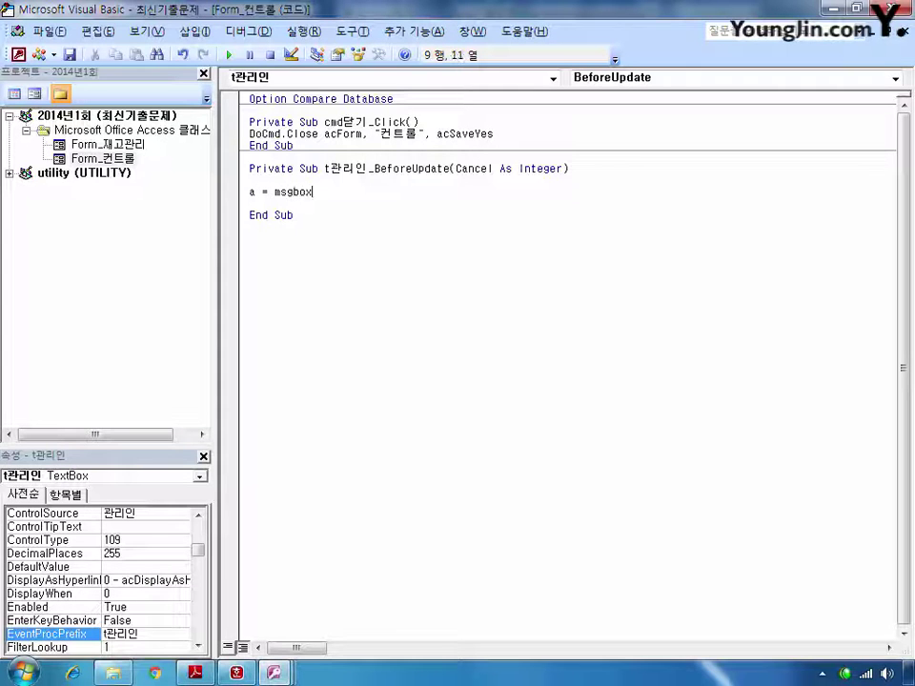
text(()
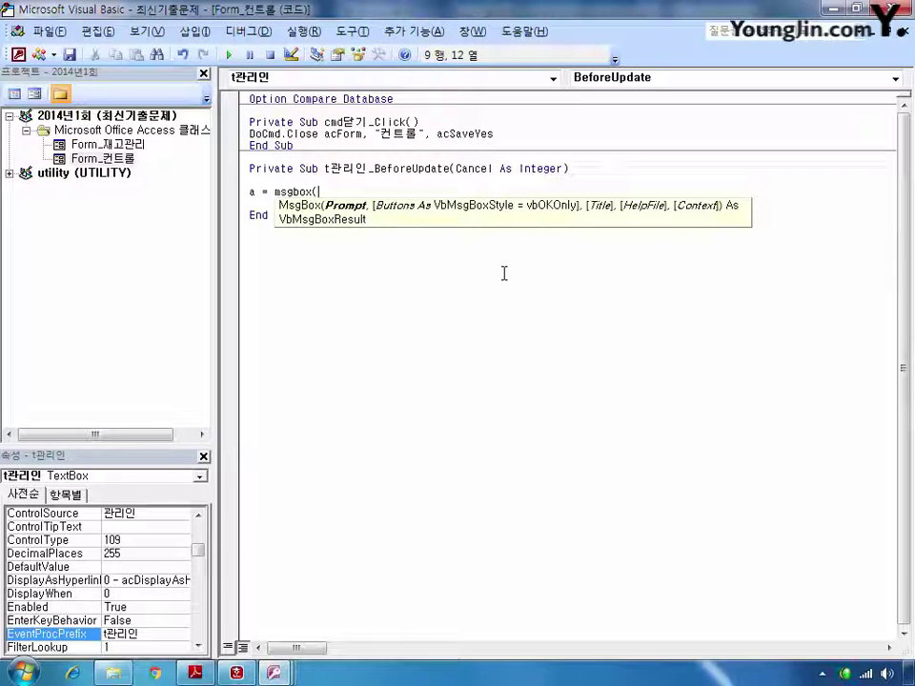
text("패널티를 무)
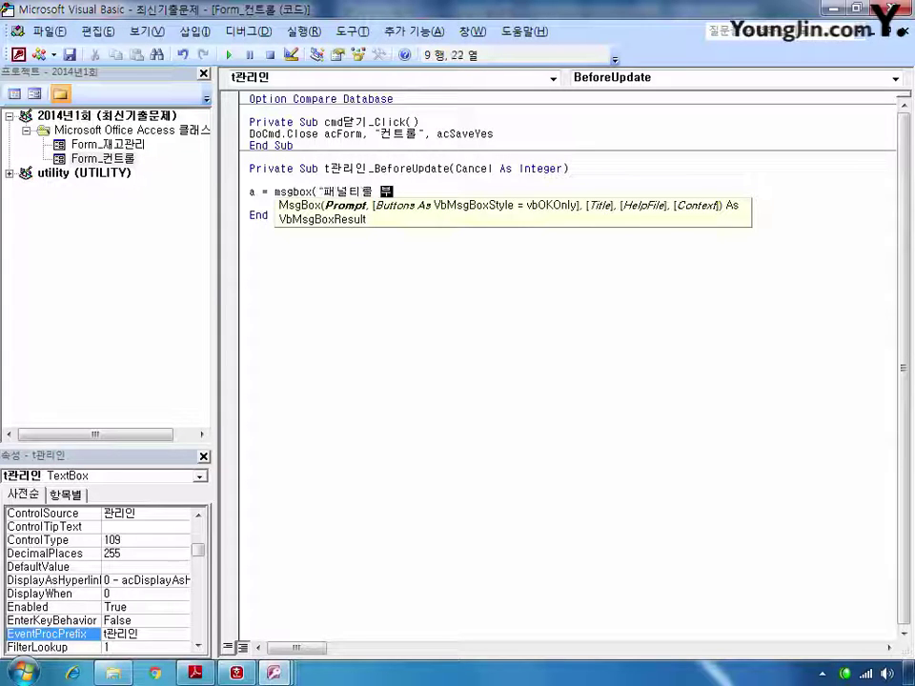
text(여하겠습니까)
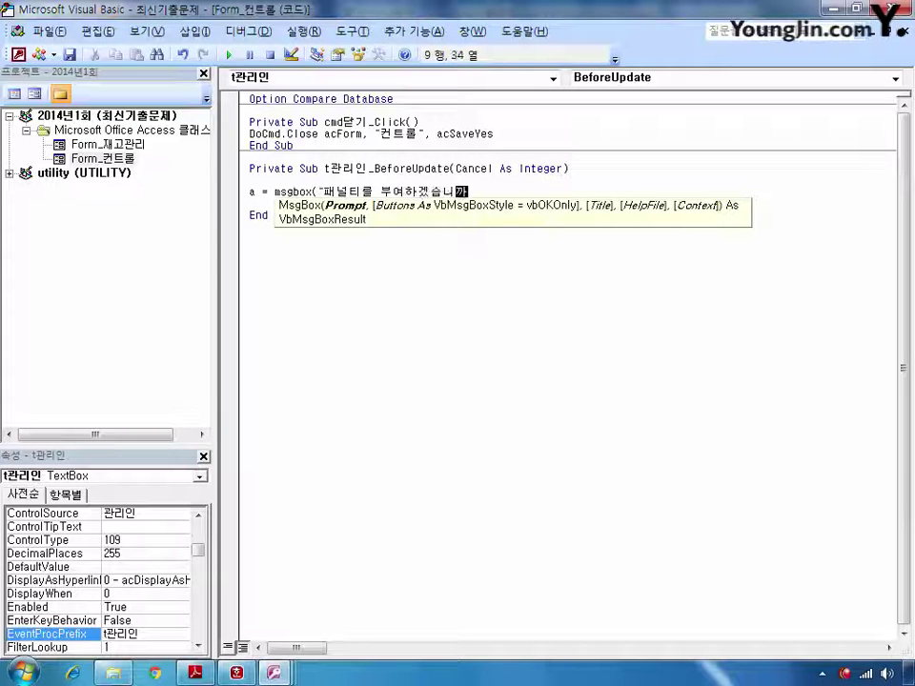
text(?", v)
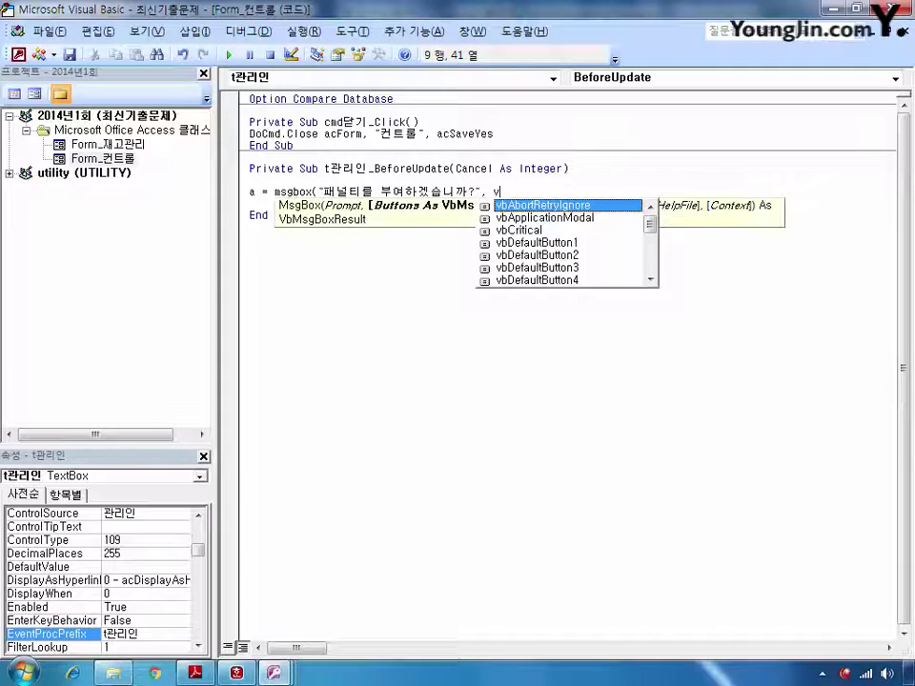
text(byes)
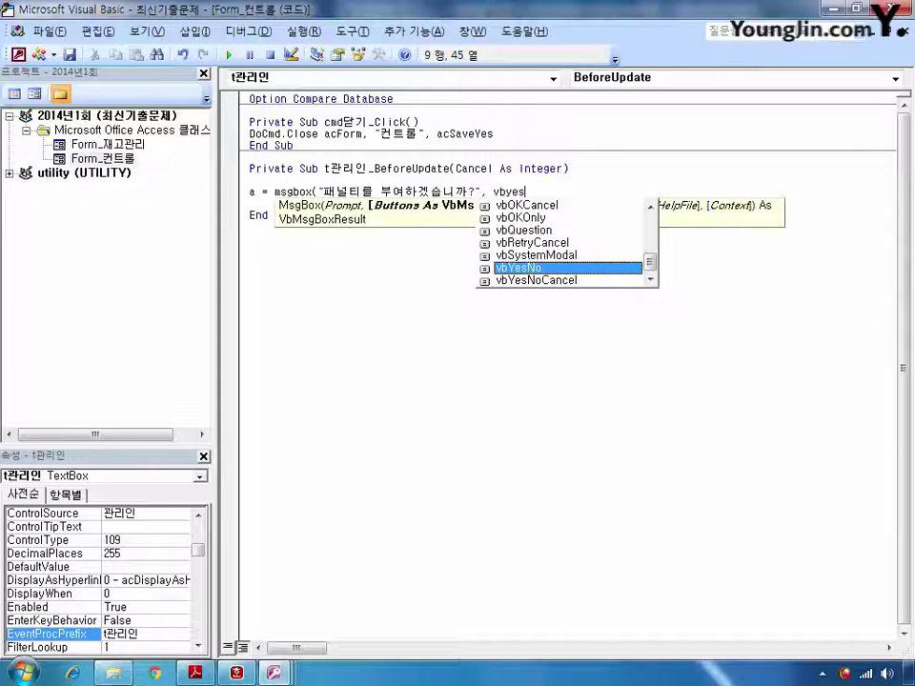
text(no, ")
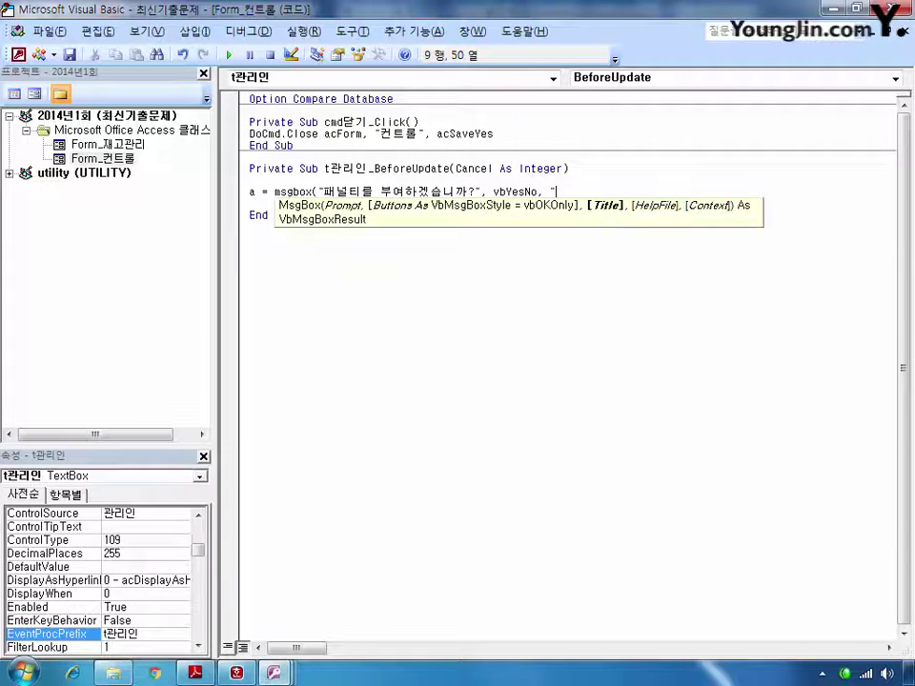
text(패널티")
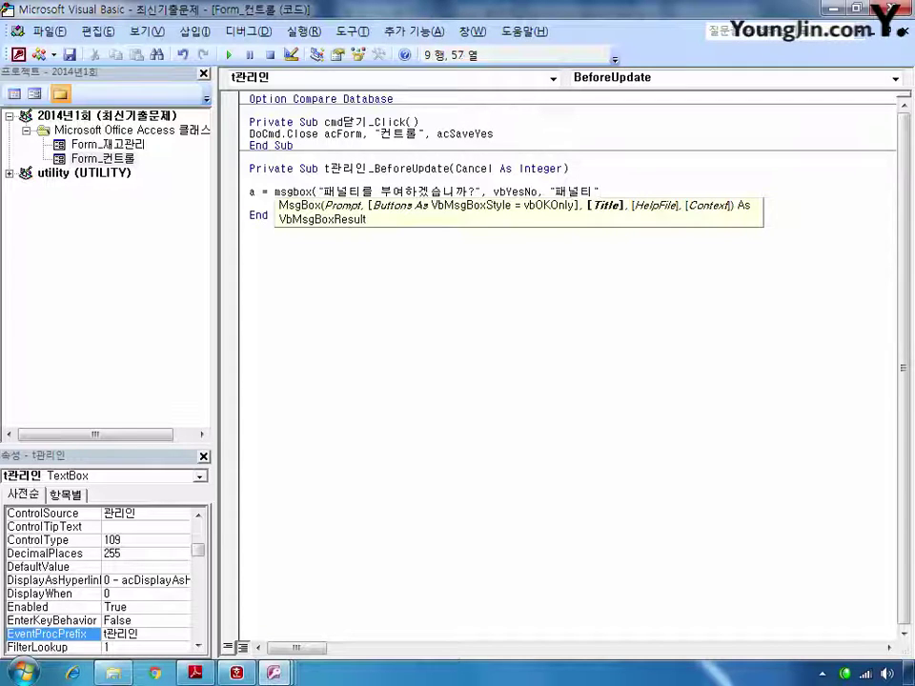
text())
key(Return)
- Add the condition line If a = vbYes And 점수 >= 90 Then below the message box line
text(ㅑㄹ)
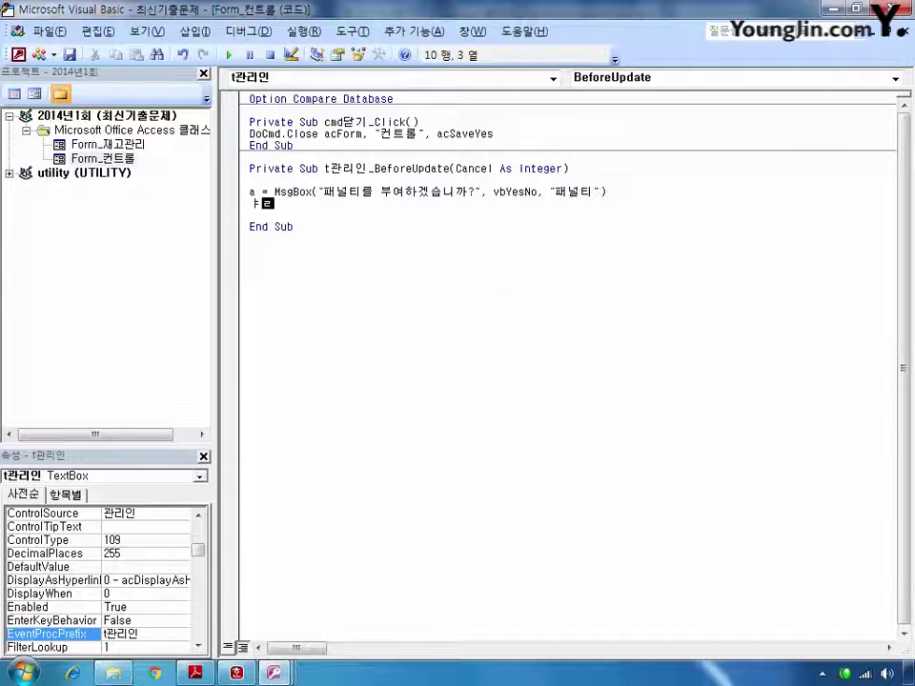
key(BackSpace)
key(BackSpace)
text(if a )
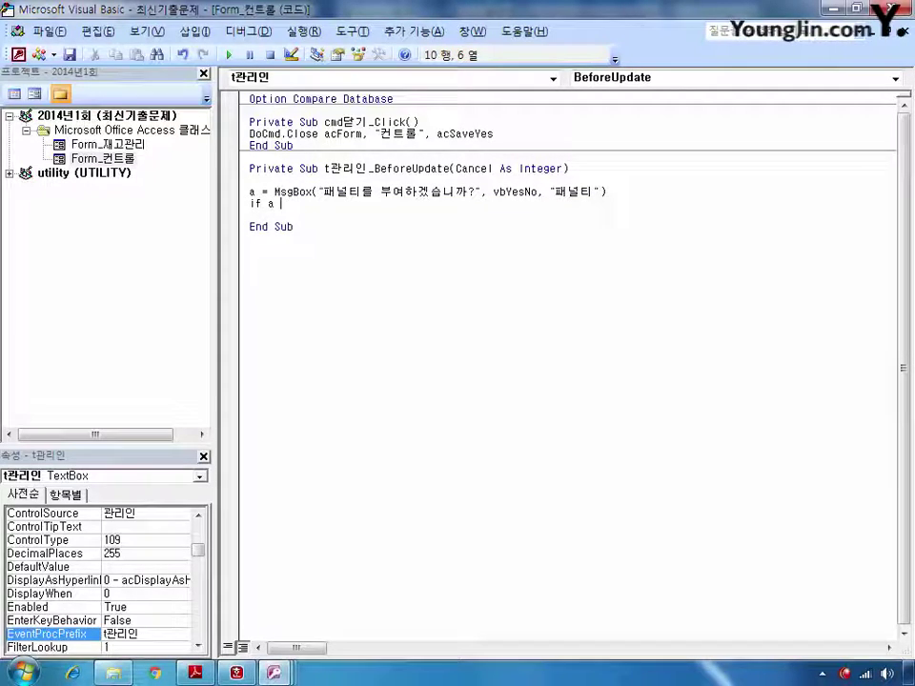
text(= vbyes an)
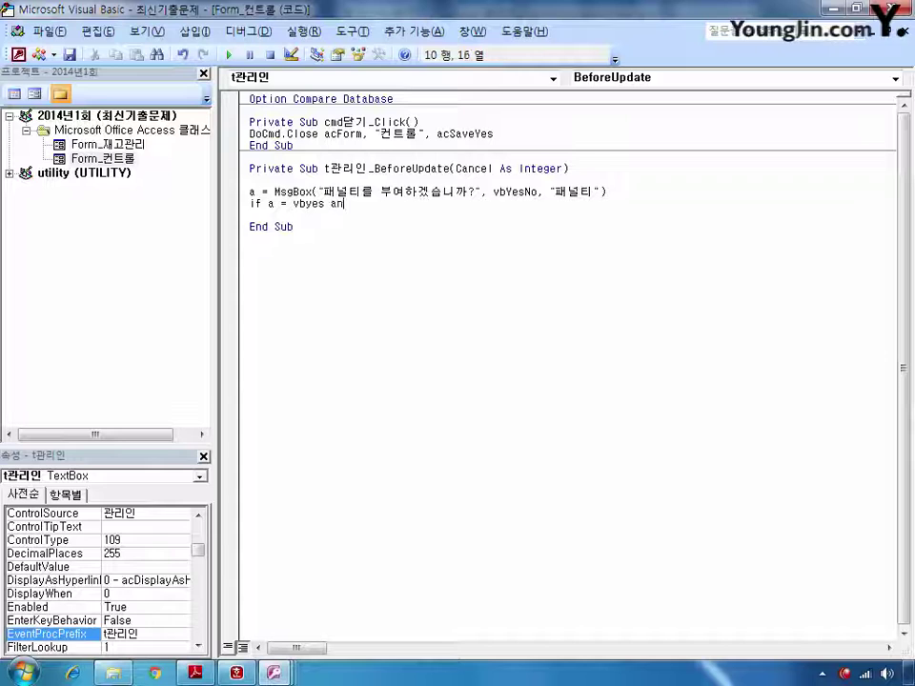
text(d 점수 )
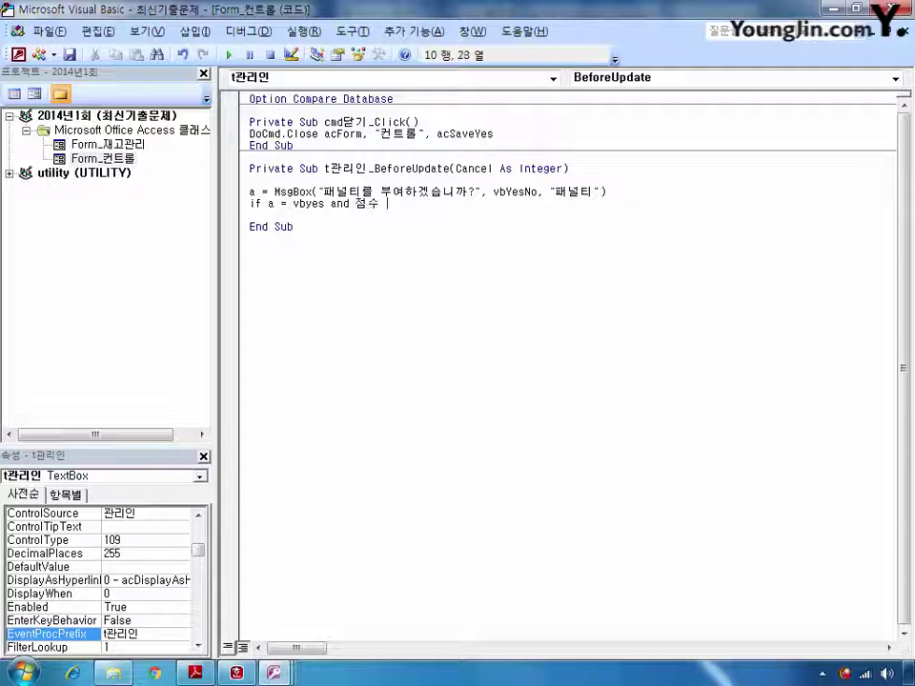
text(>)
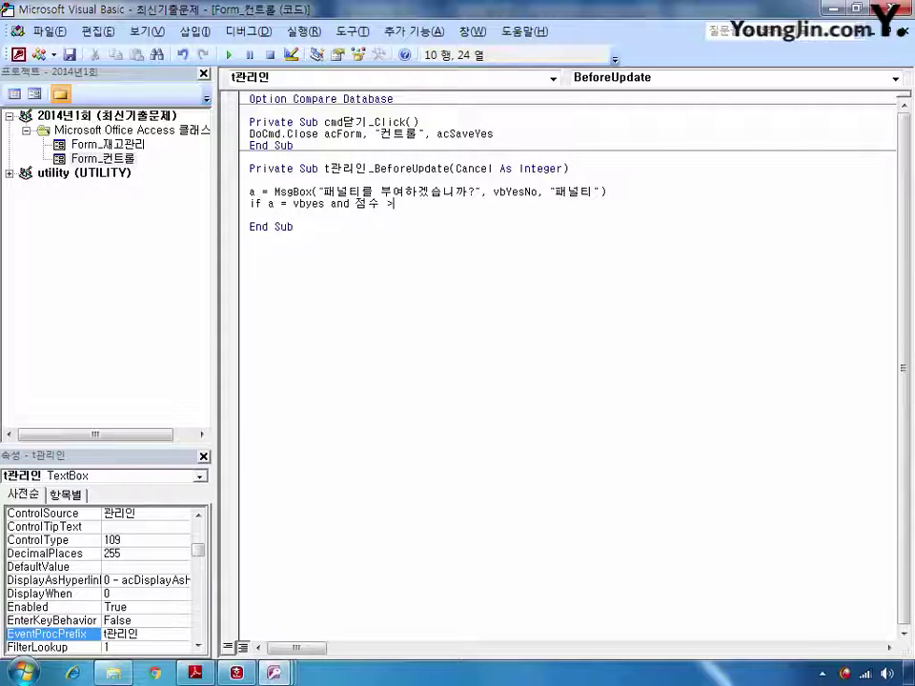
text(=90 then)
key(Return)
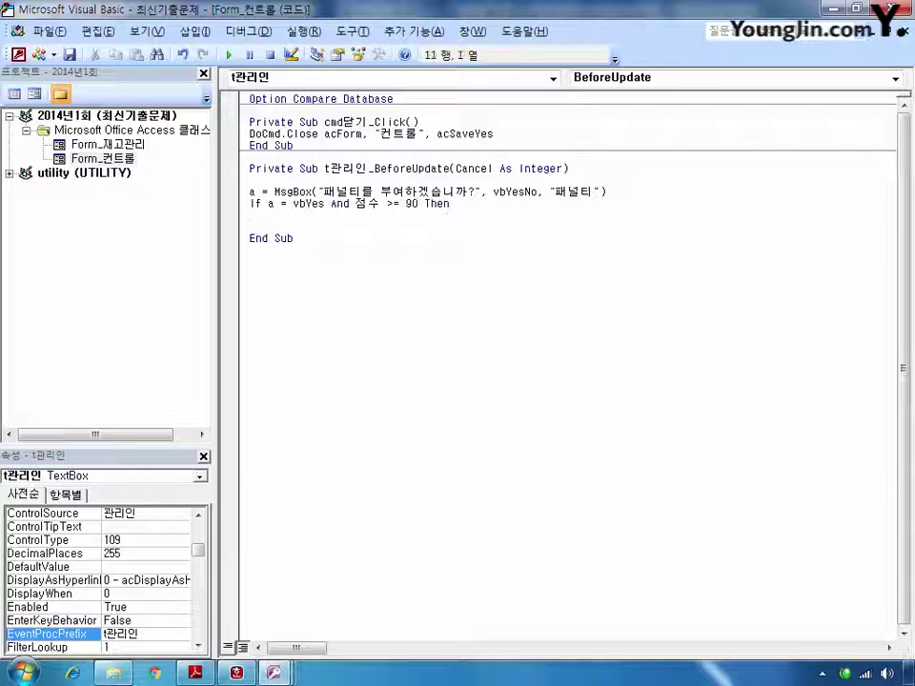
- Add the statement 점수 = 점수 - 1 inside the If block
text(점수 =)
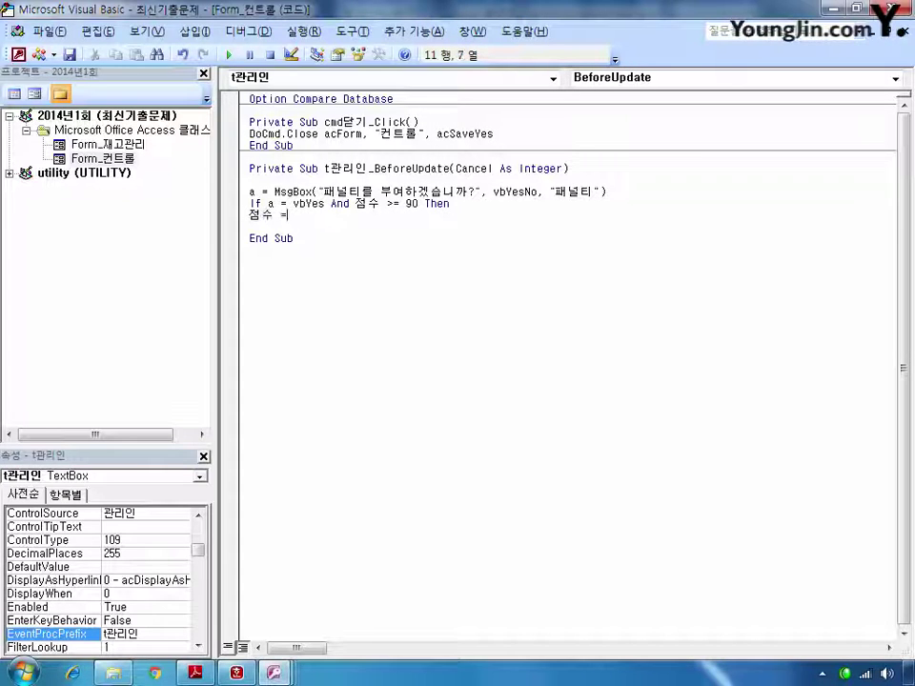
text( 점수 -)
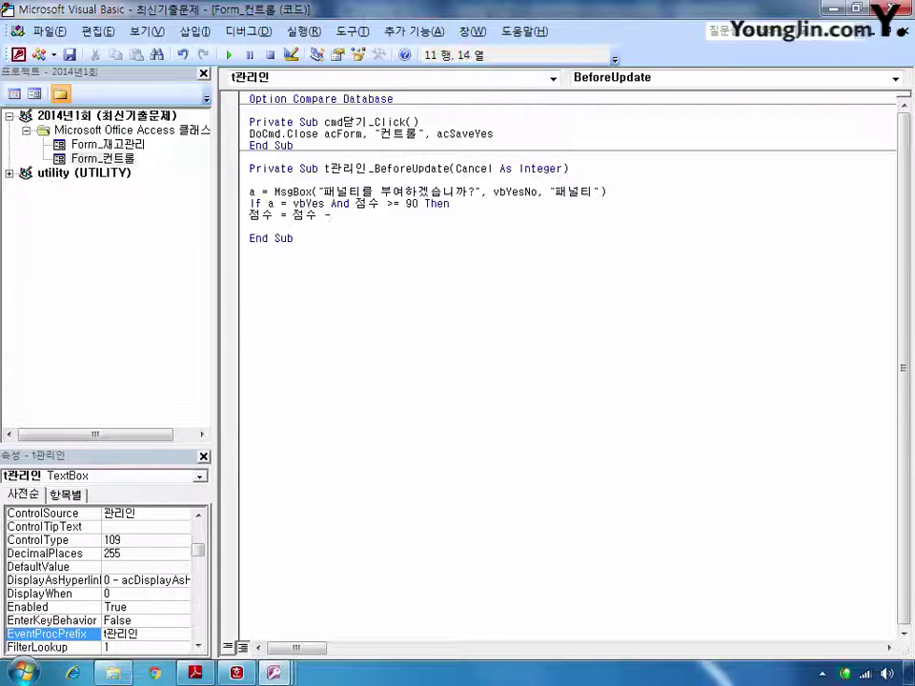
text( 1)
key(Return)
- Add an Else branch that runs DoCmd.CancelEvent and finish the block with End If
text(else)
key(Return)
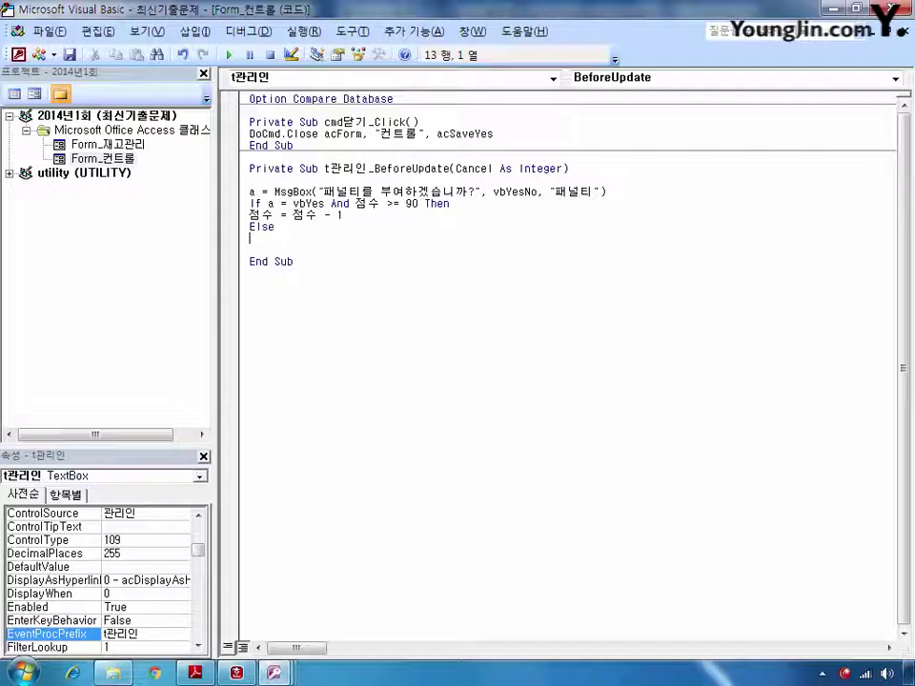
text(doc)
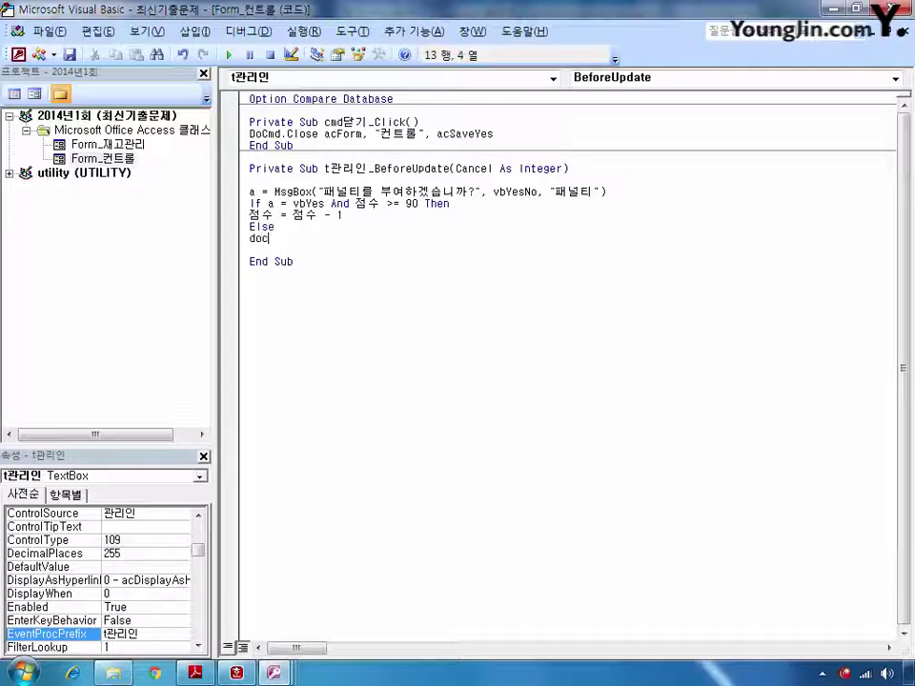
text(md.c)
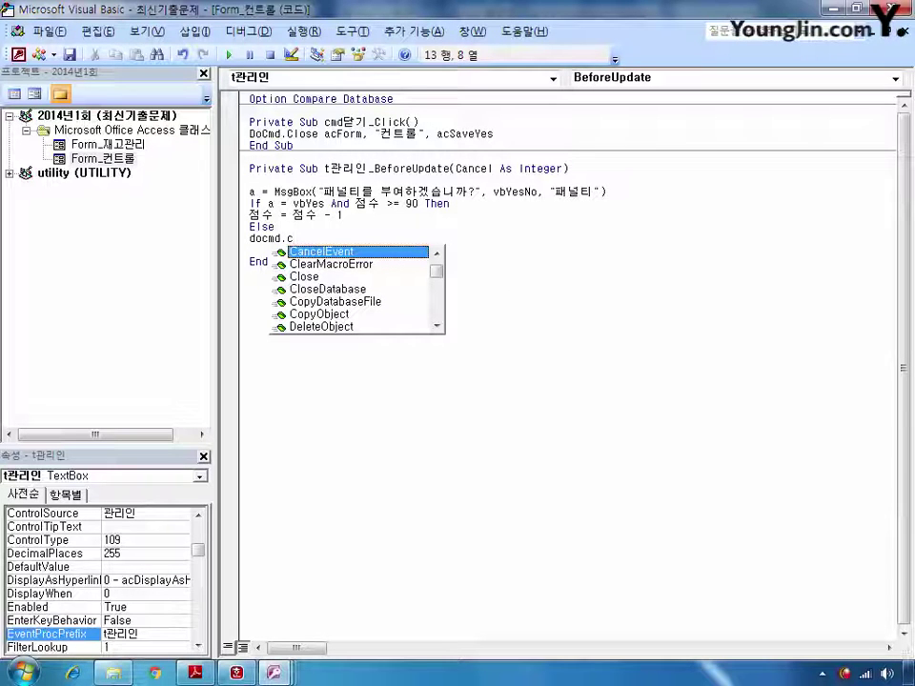
text(an)
key(Tab)
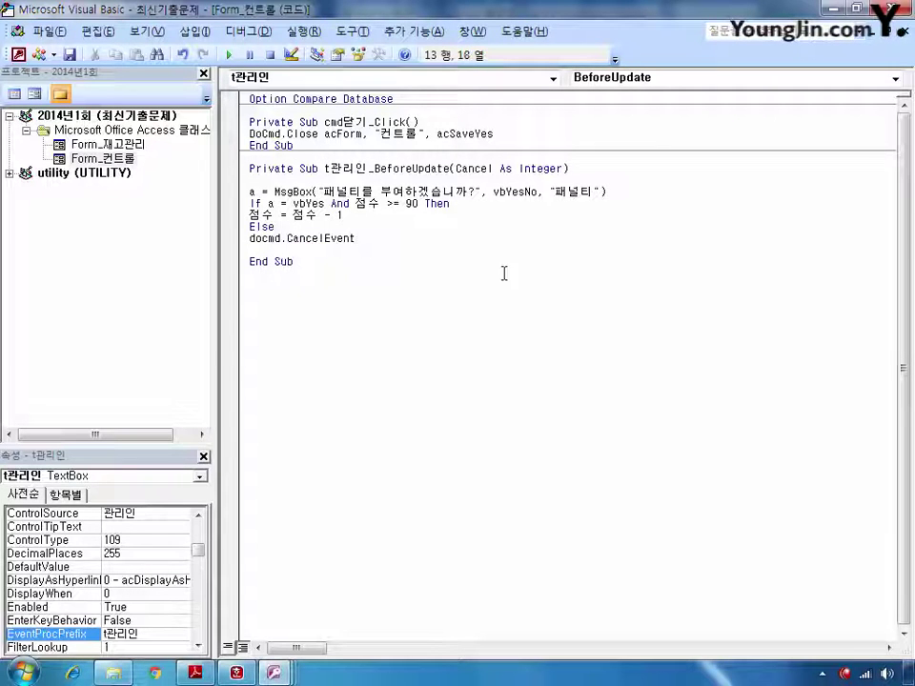
key(Return)
text(end if)
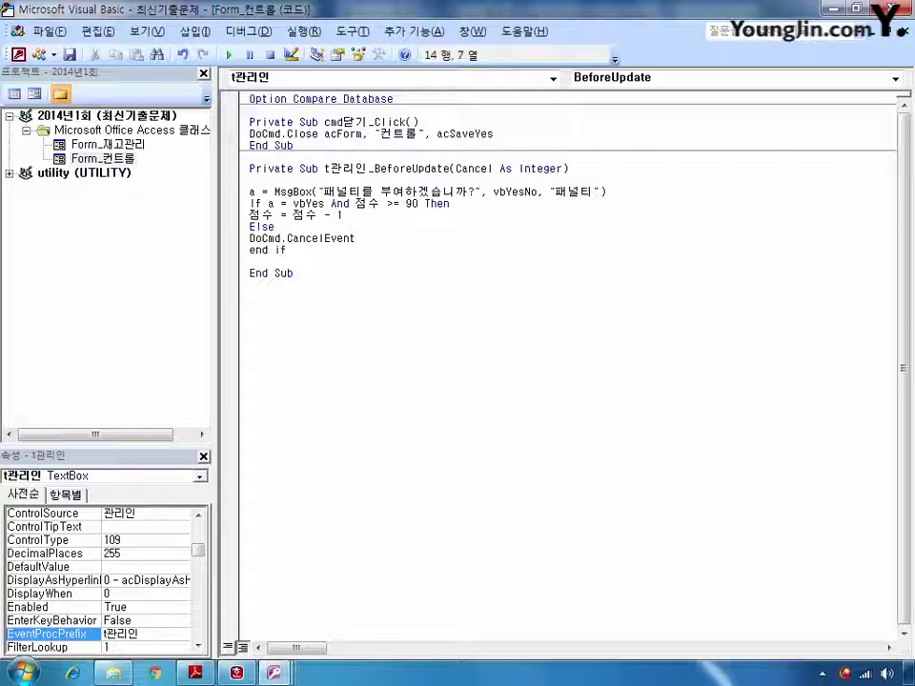
- Close the code editor, then close the 컨트롤 form and save its changes
click(904, 33)
click(901, 8)
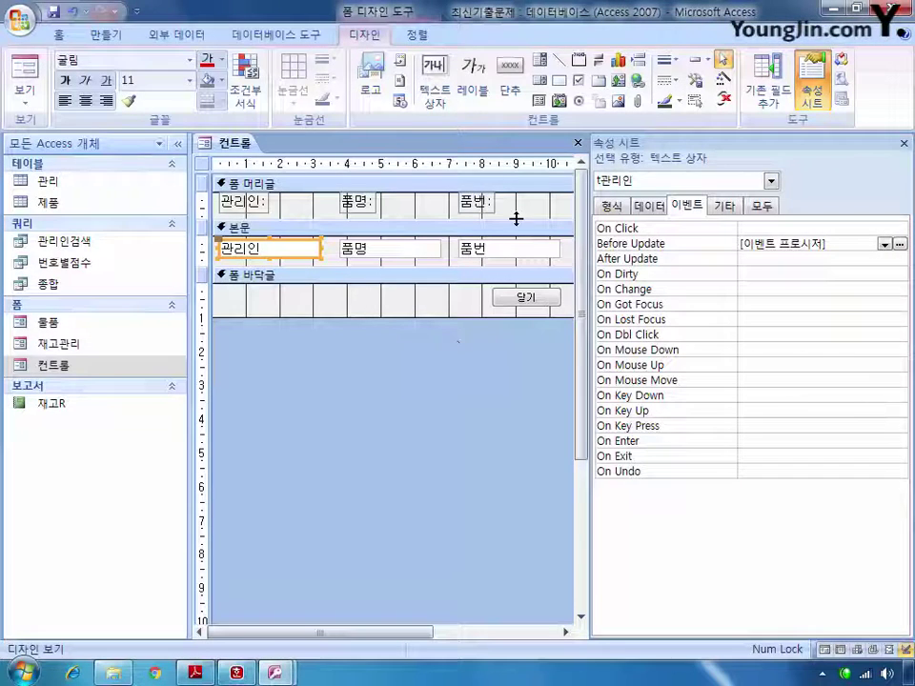
click(577, 142)
click(347, 381)
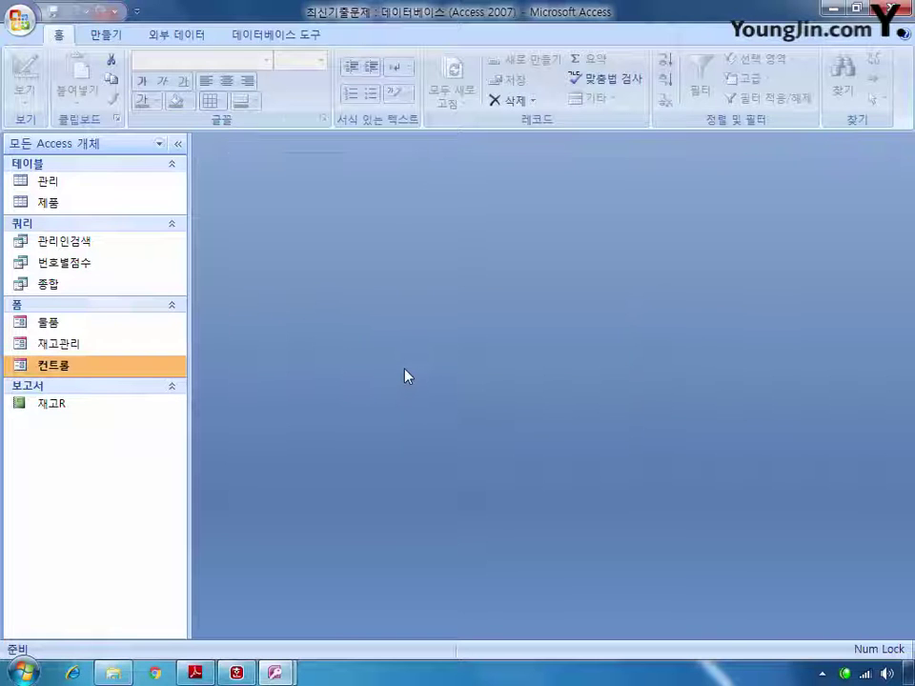